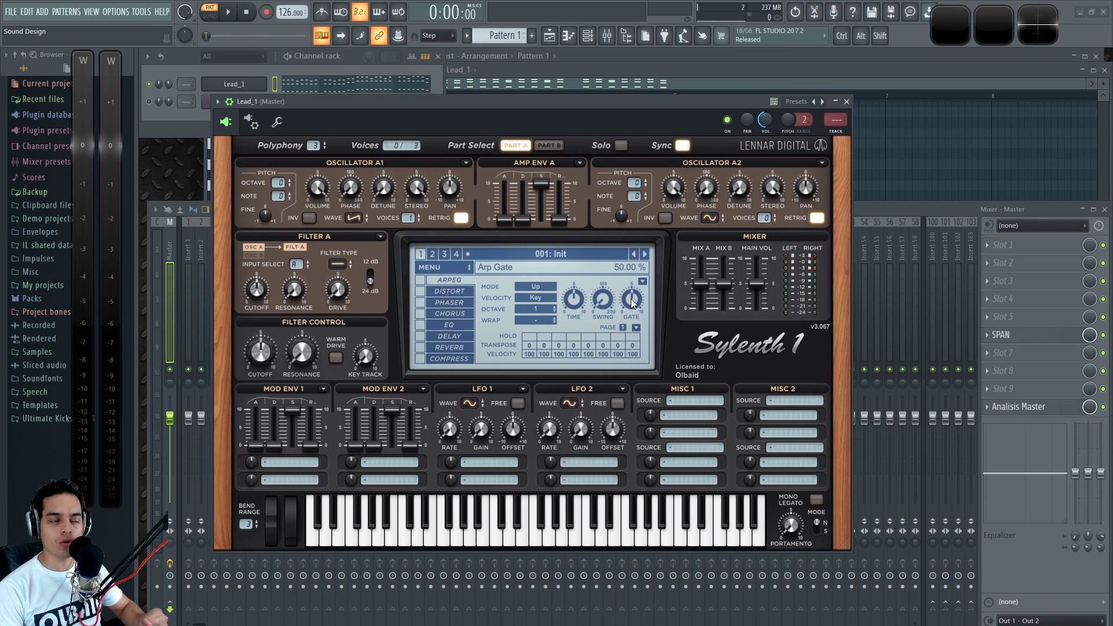
Examine the settings pages of every effect from distortion to compressor, and return to the arpeggiator page
click(458, 291)
click(458, 302)
click(458, 314)
click(453, 325)
click(455, 336)
click(454, 348)
click(454, 359)
click(456, 282)
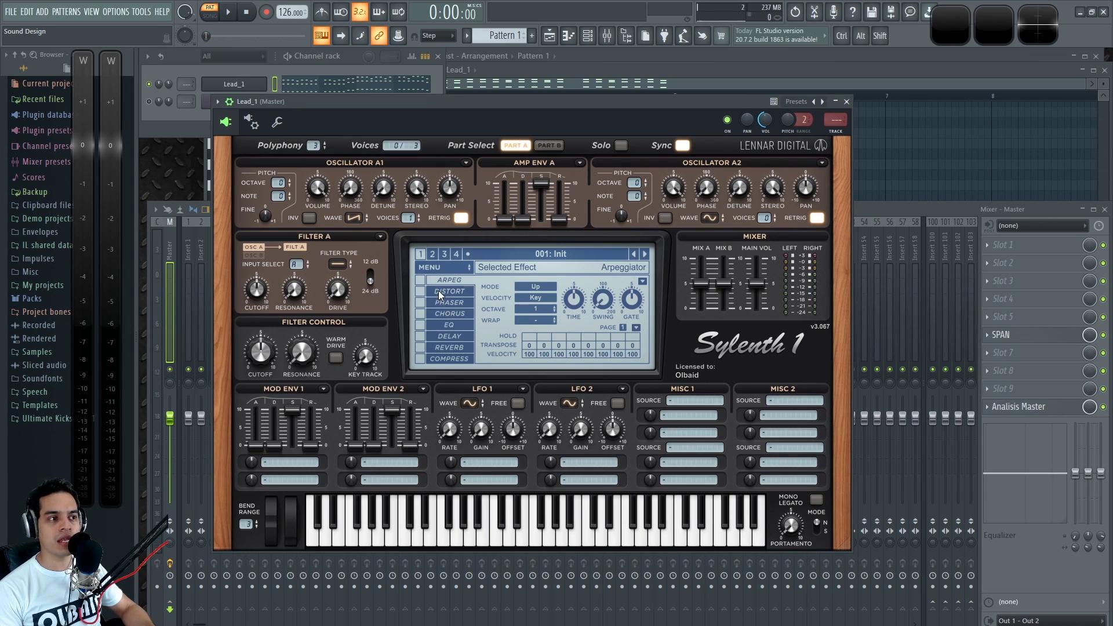
Compare the phaser, distortion, chorus and EQ settings with the arpeggiator page, ending on the arpeggiator
click(452, 302)
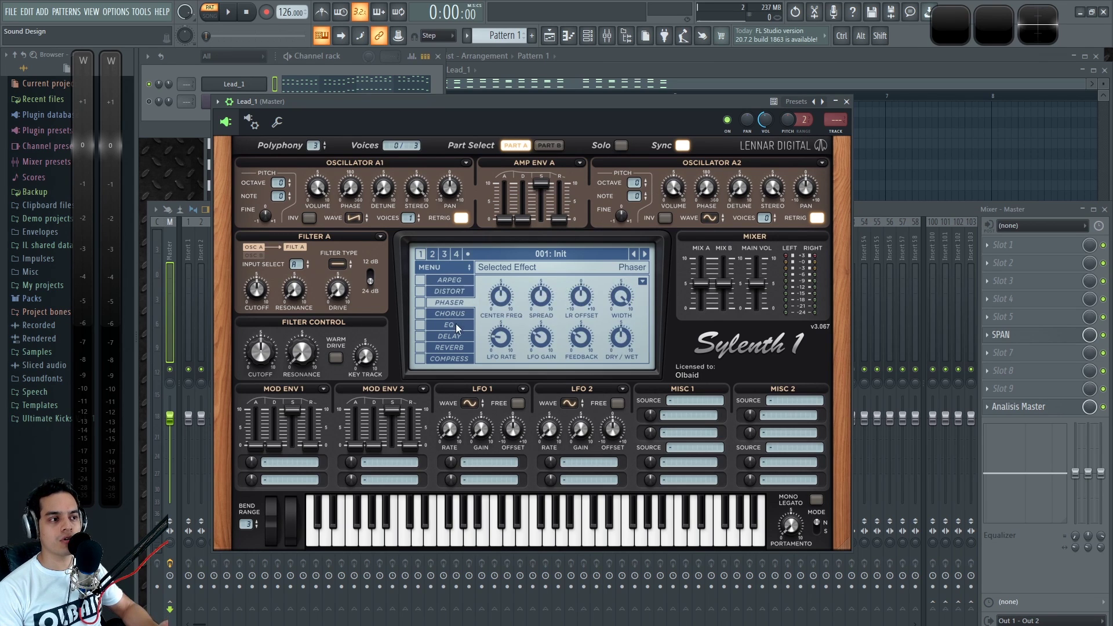
click(457, 291)
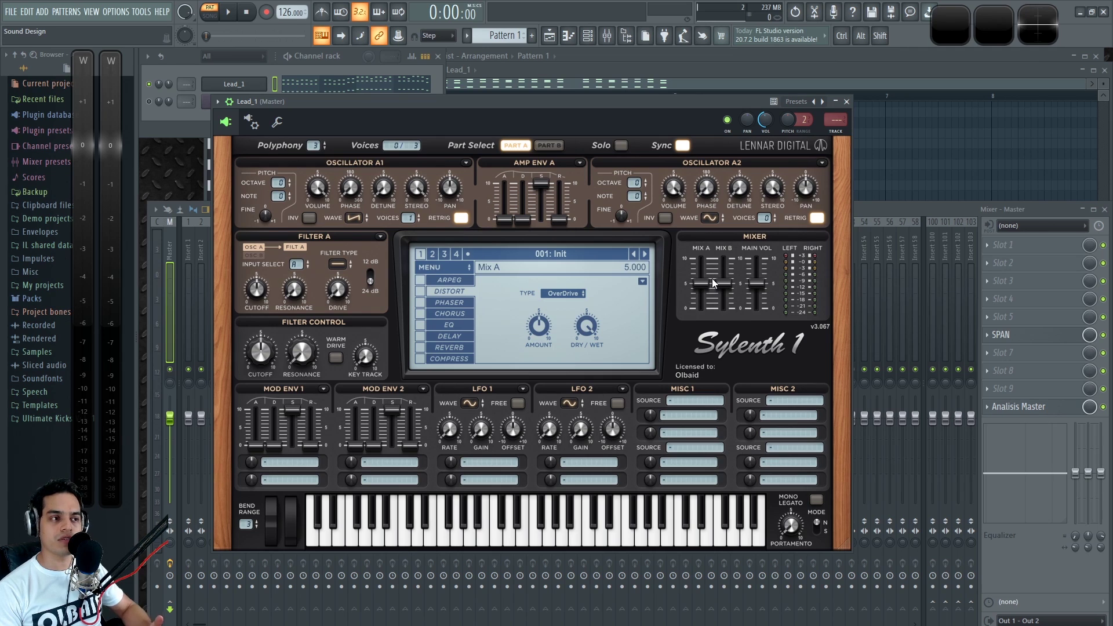
click(449, 288)
click(454, 293)
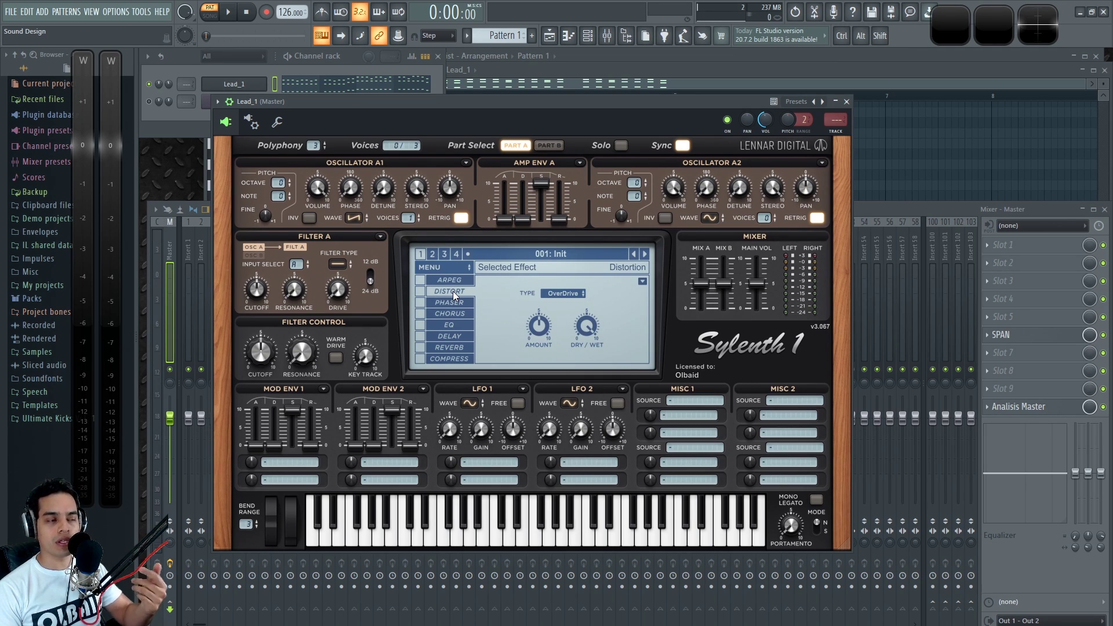
click(454, 280)
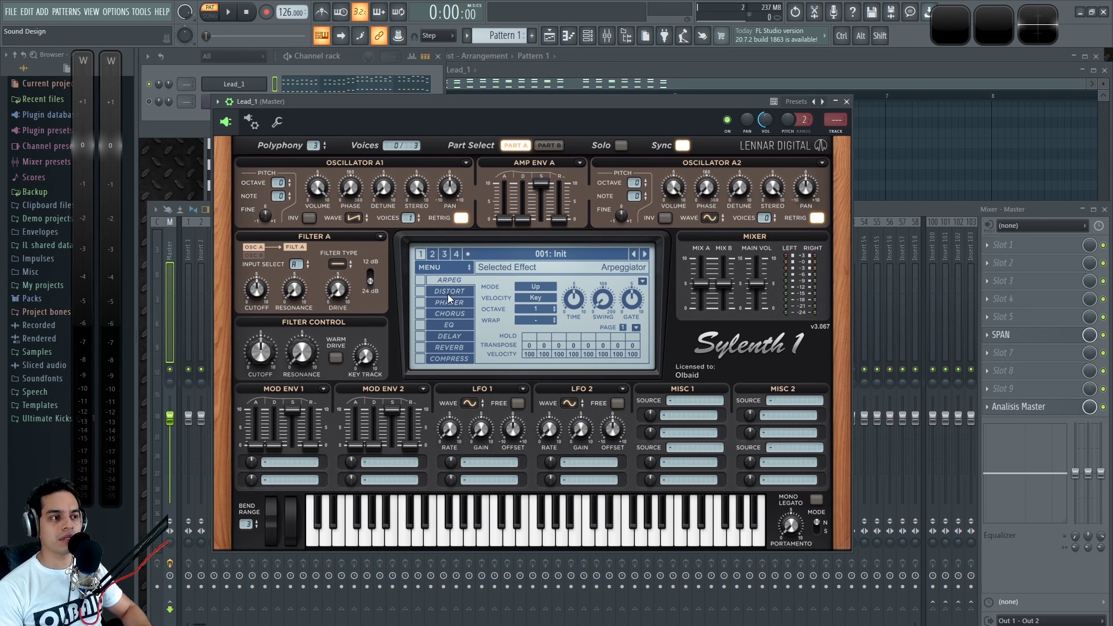
click(447, 294)
click(455, 302)
click(444, 313)
click(453, 324)
click(450, 282)
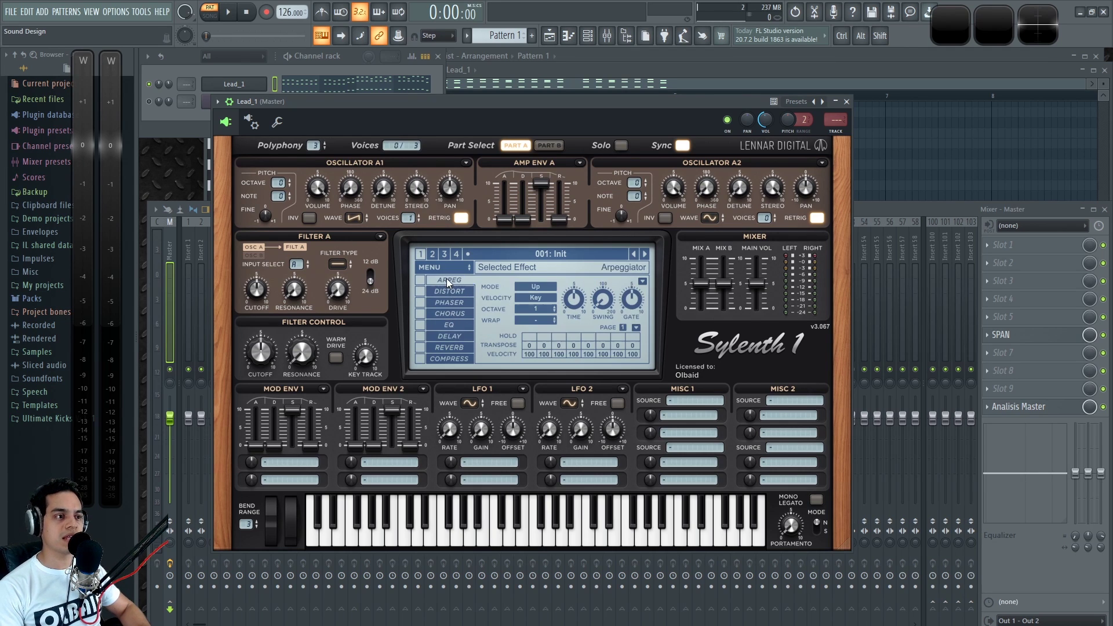
Toggle the arpeggiator on and off, and look through the effect pages from distortion to delay before returning to it
click(421, 280)
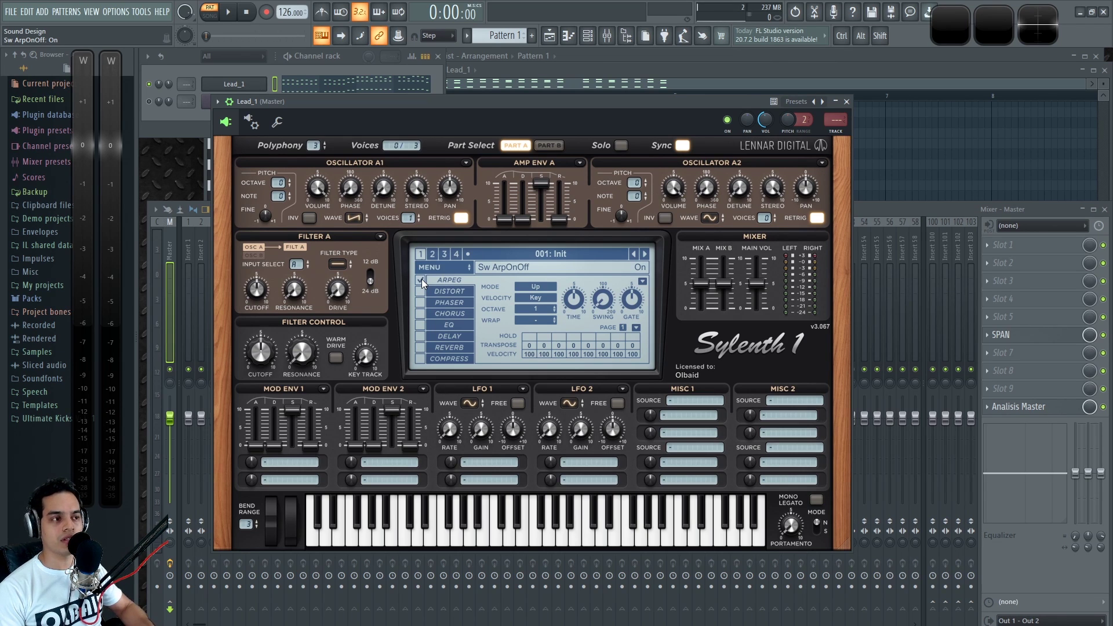
click(422, 280)
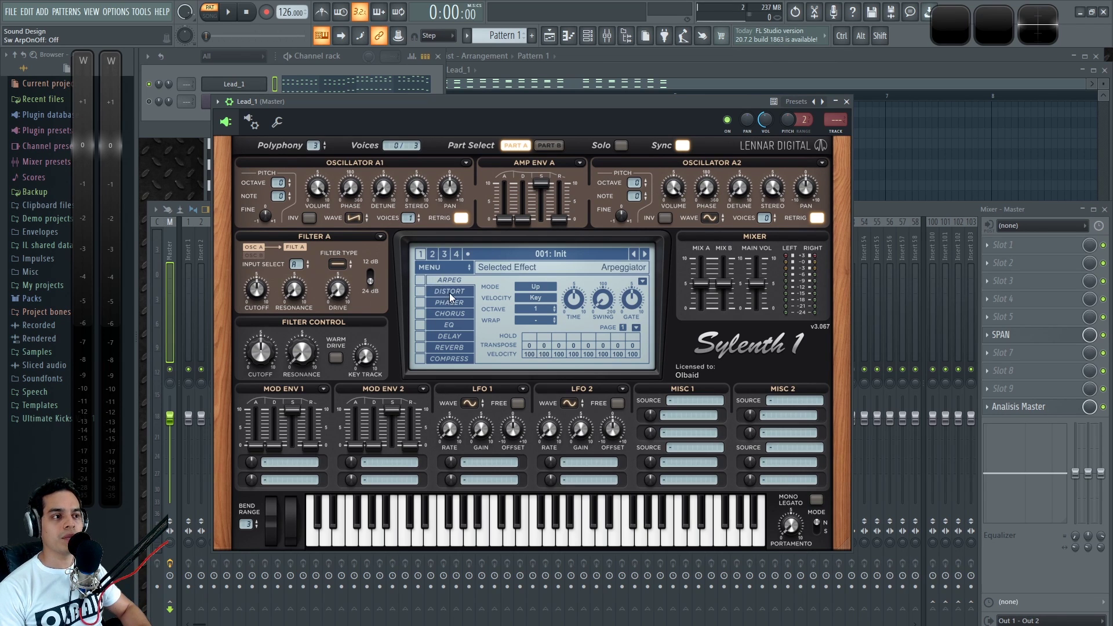
click(450, 292)
click(456, 303)
click(461, 314)
click(451, 325)
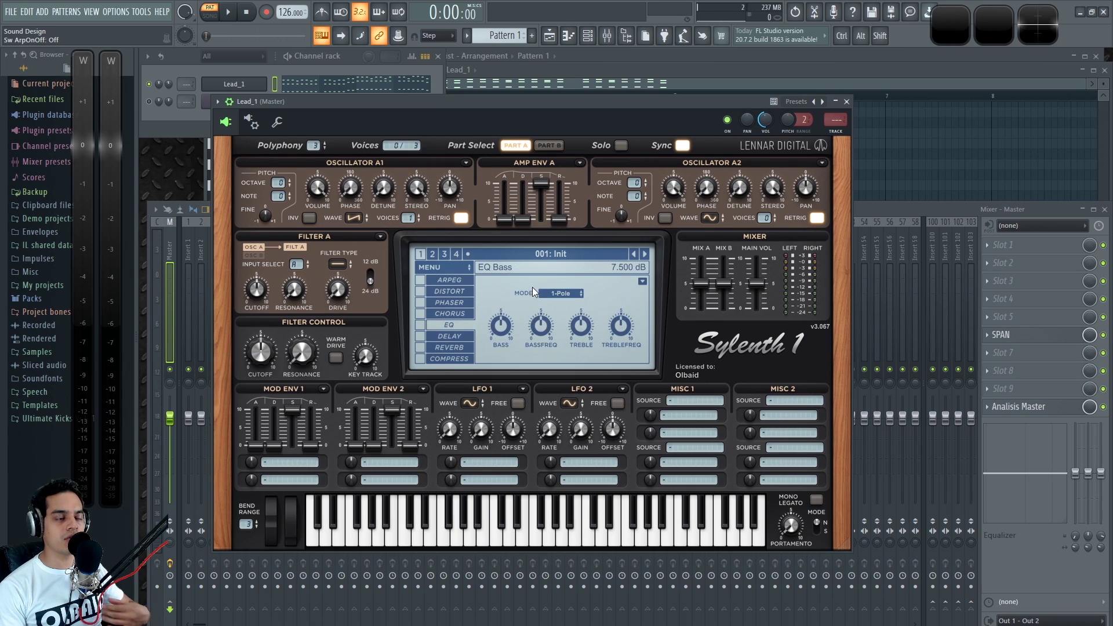
click(447, 341)
click(455, 280)
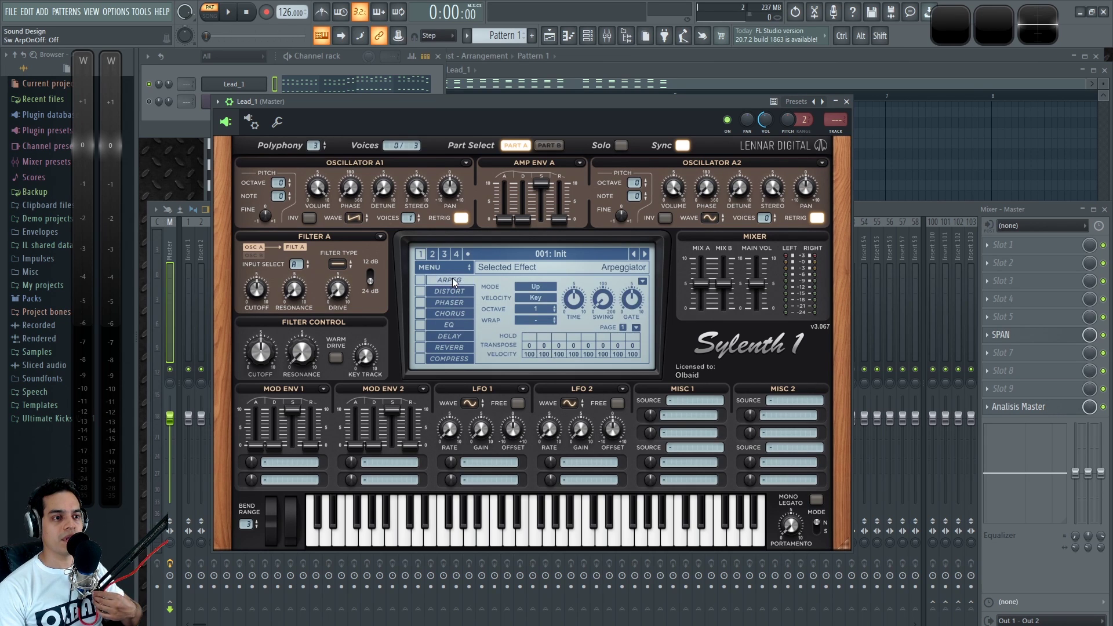
Reset the arpeggiator section to its initial settings with Init
click(643, 282)
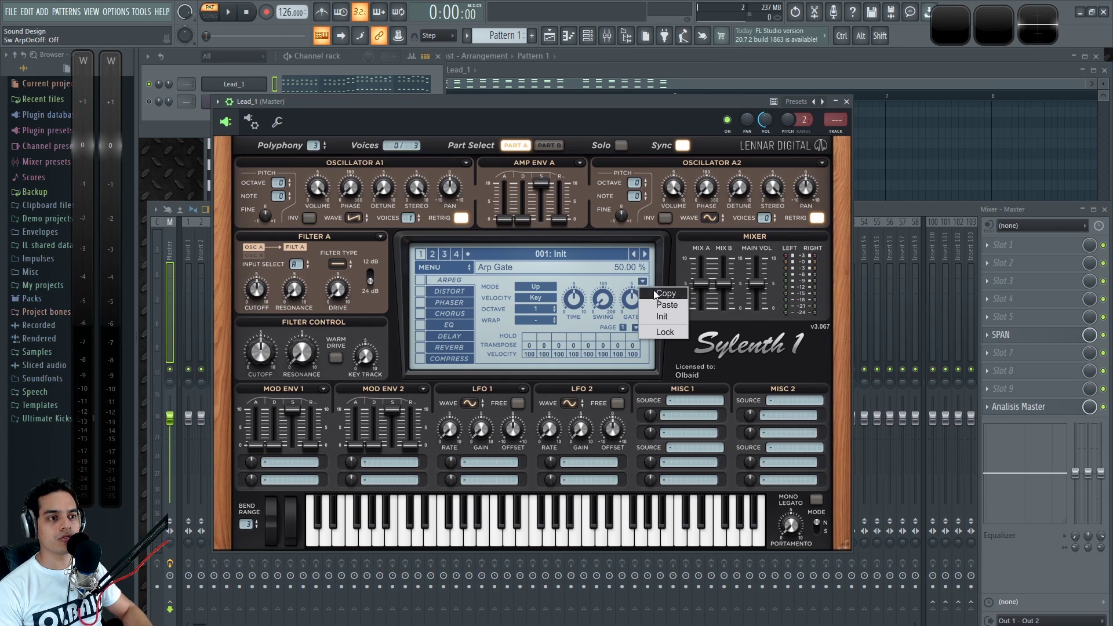
click(667, 318)
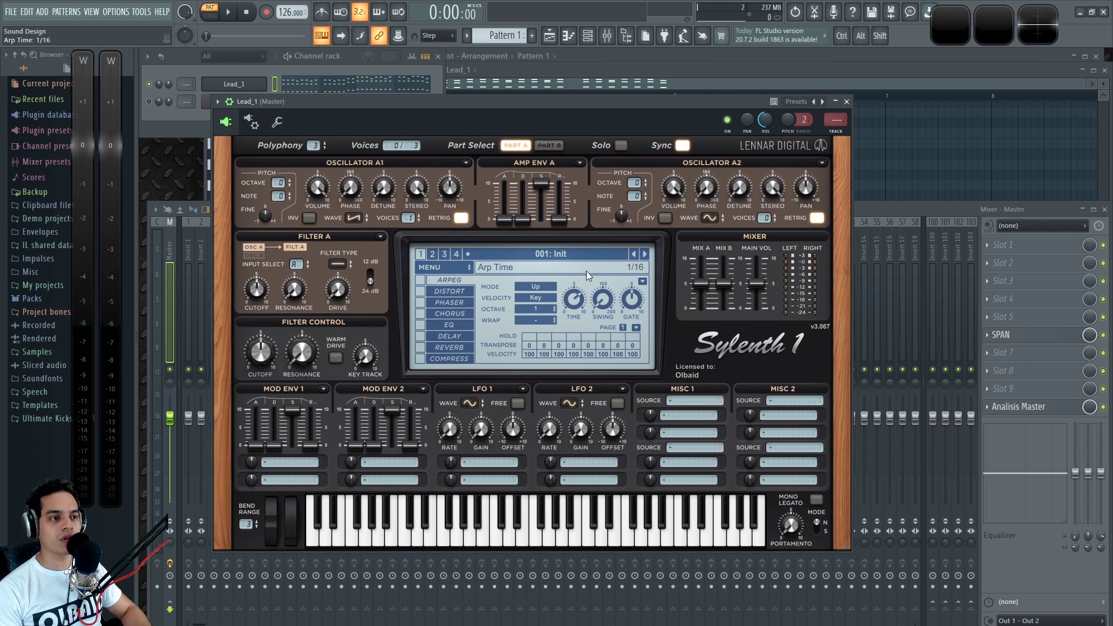
click(643, 282)
click(662, 319)
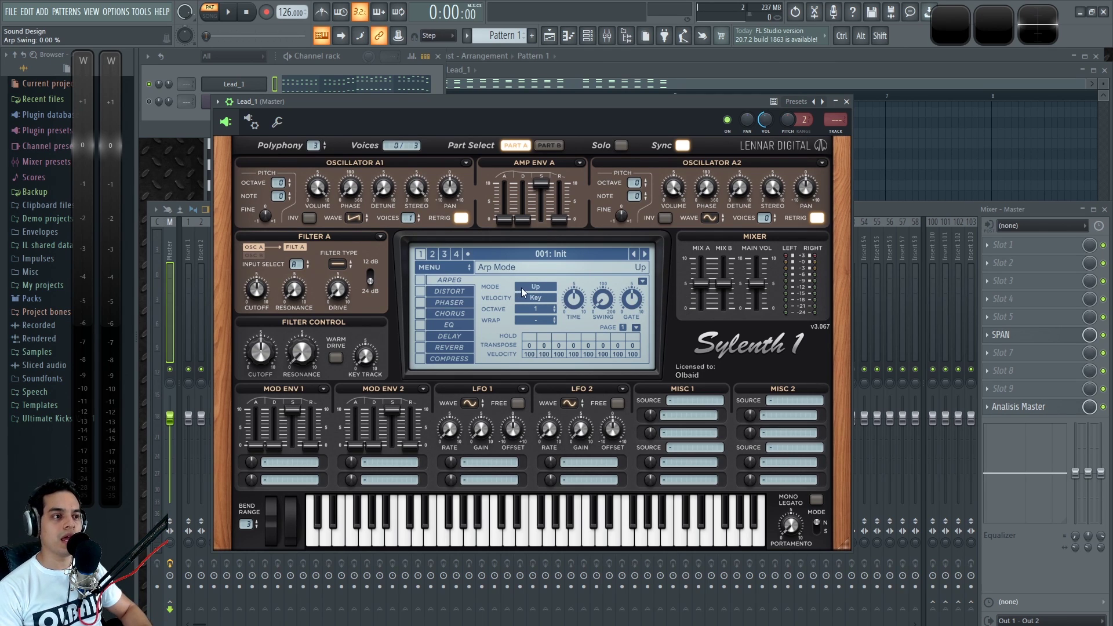
Compare the sound with the arpeggiator on and off, move the synth window slightly aside, and leave the arpeggiator enabled
click(420, 280)
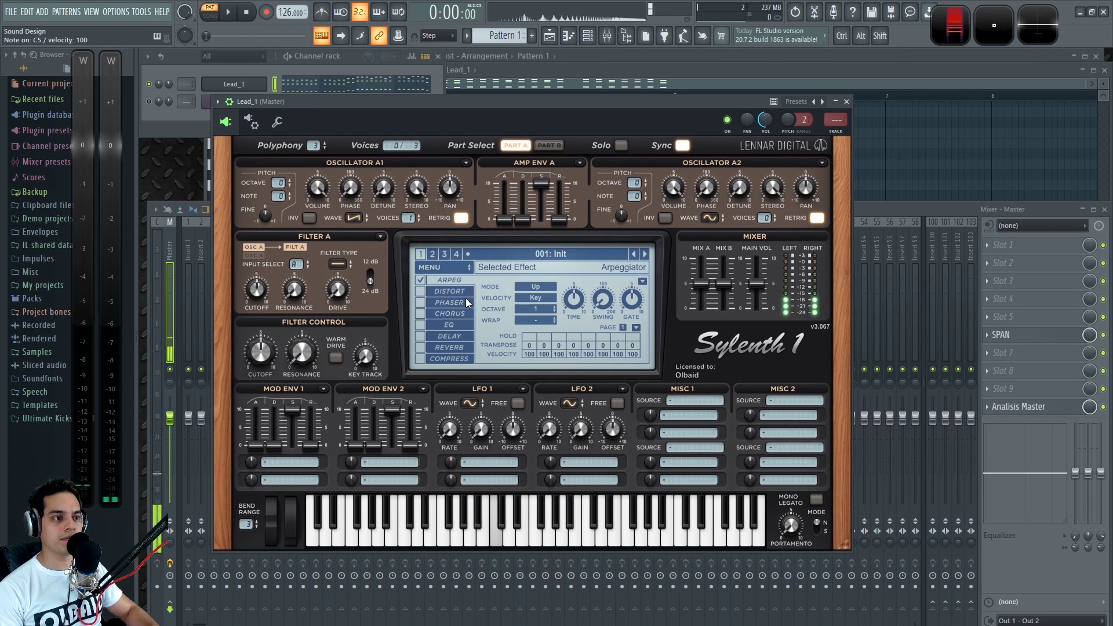
click(423, 283)
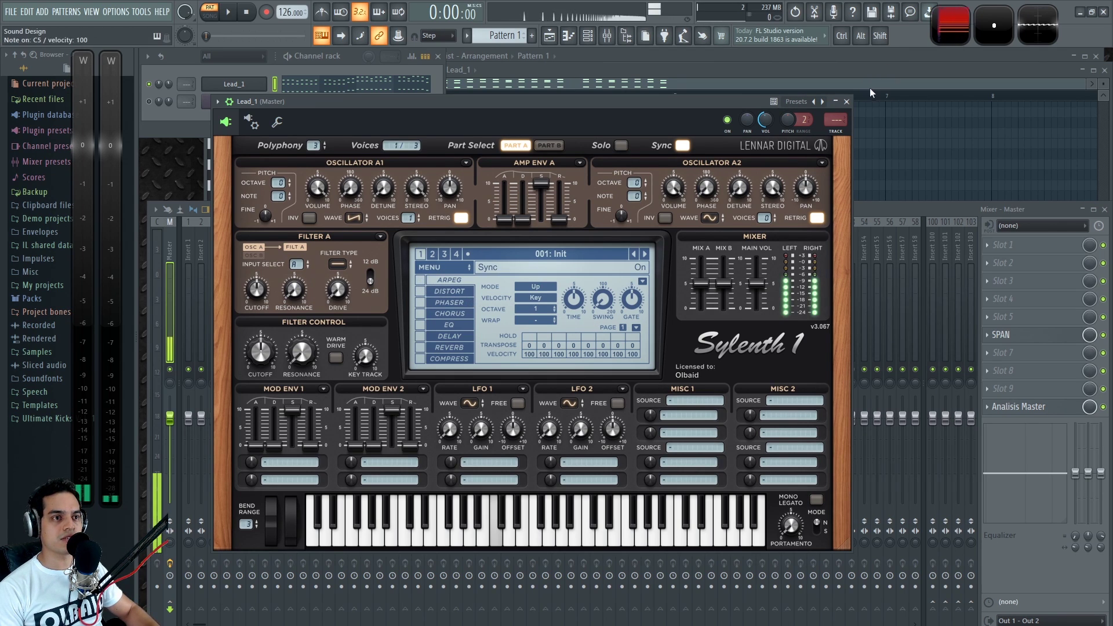
drag(546, 105, 522, 103)
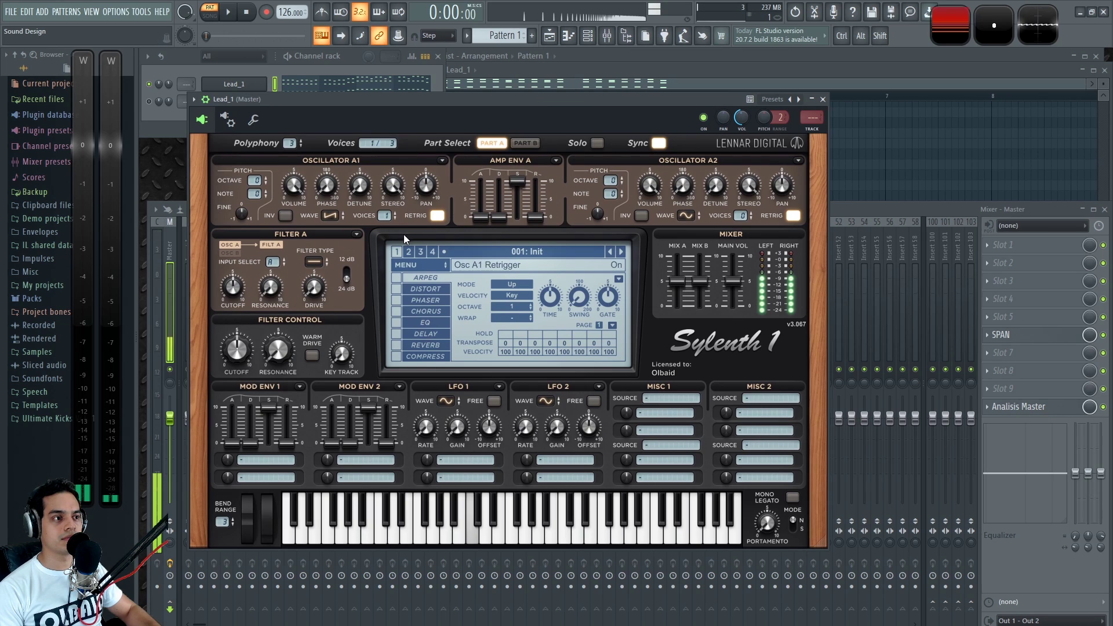
click(396, 279)
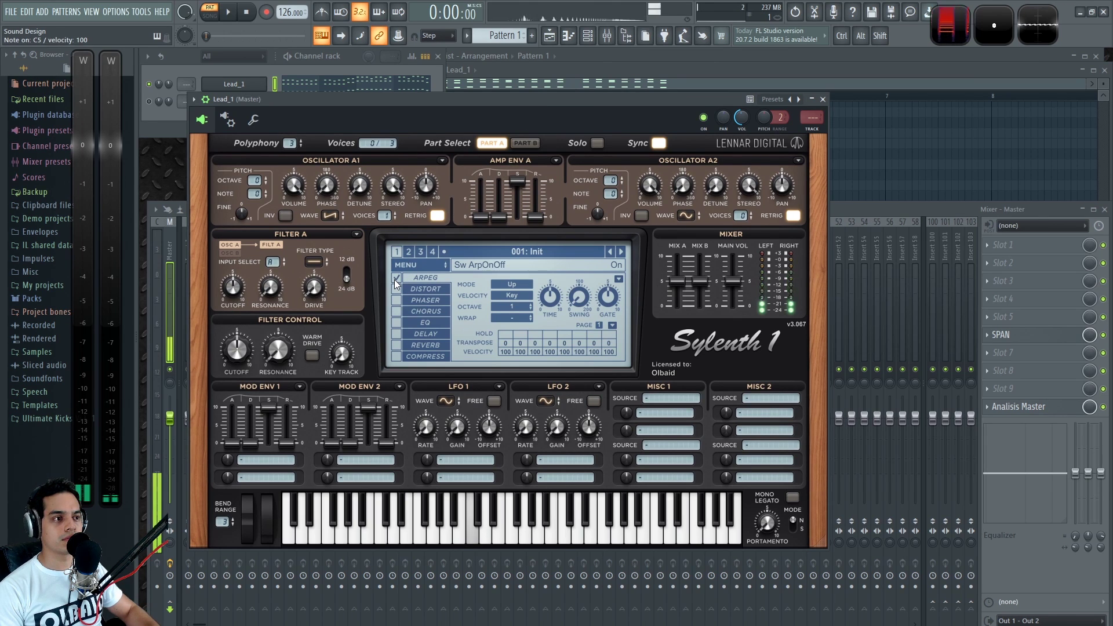
click(396, 279)
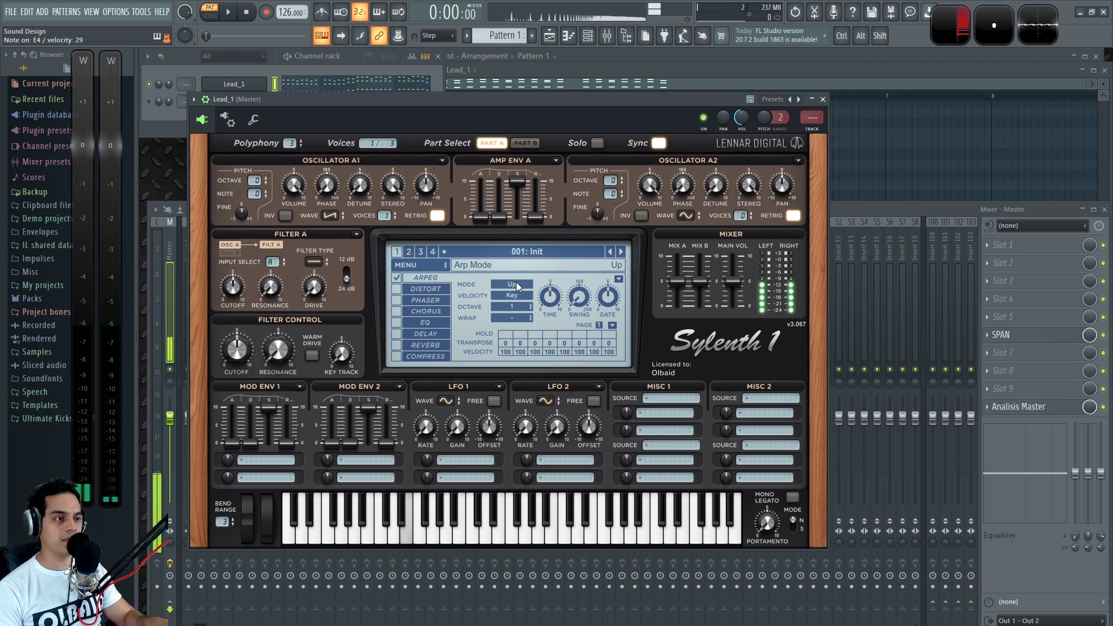
Play notes through the arpeggiator and enlarge the Wave Candy spectrum display
drag(406, 539, 406, 541)
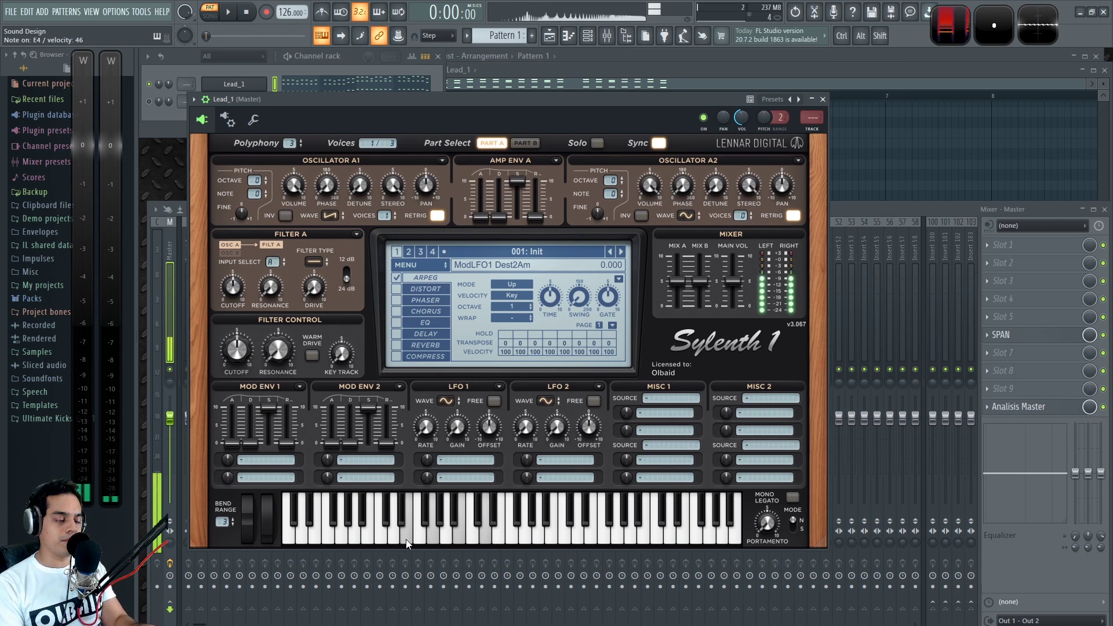
click(949, 23)
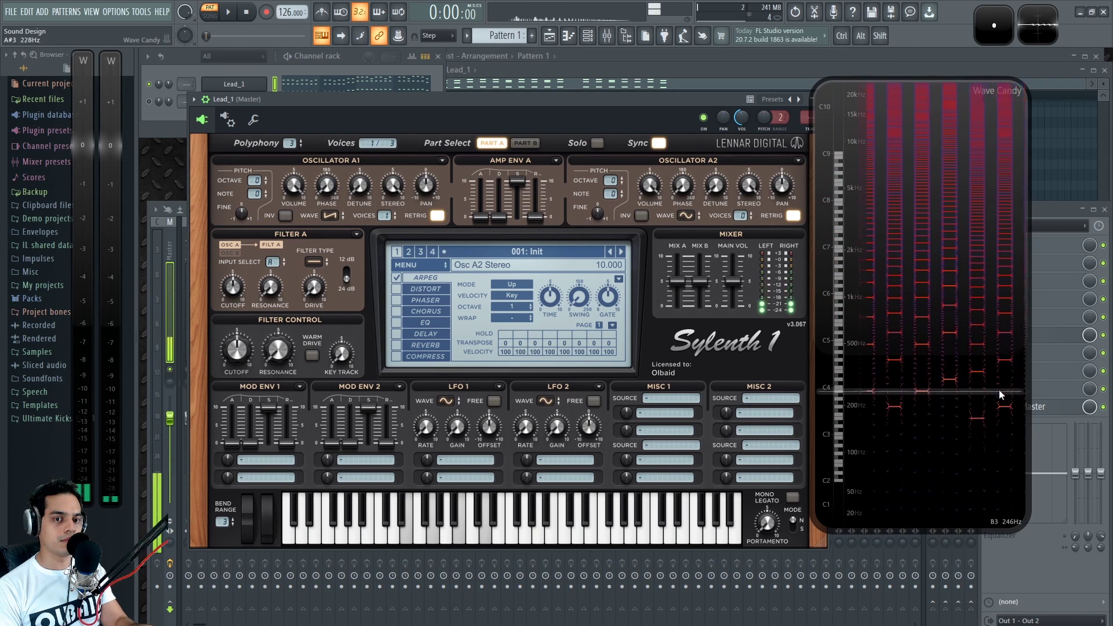
Try the arpeggiator mode Down with held notes, and switch the mode to Up/Down
click(513, 283)
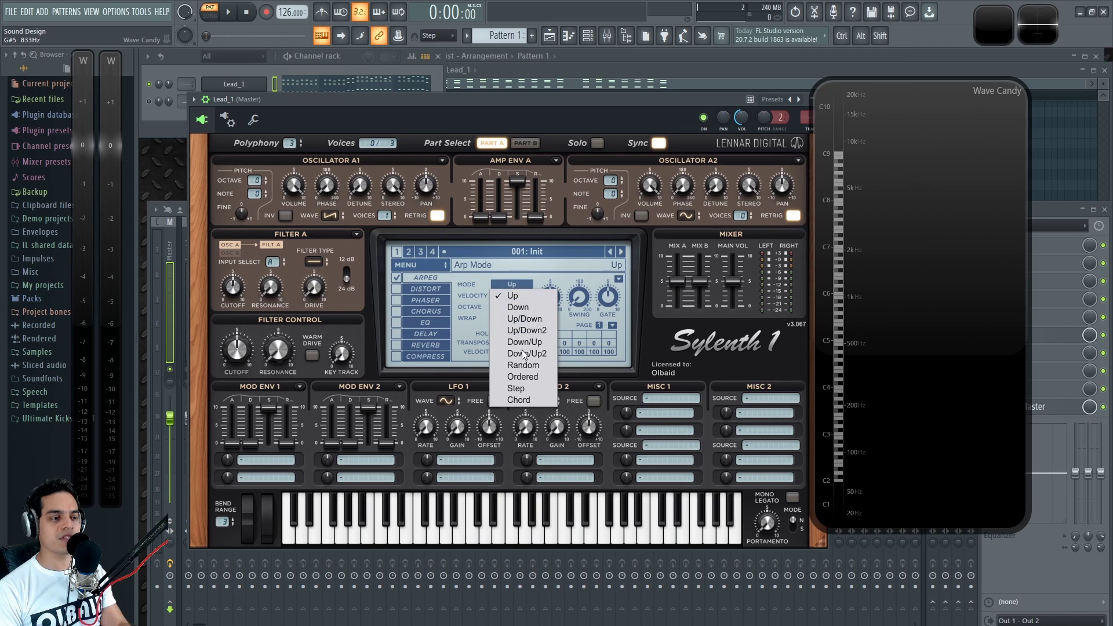
click(527, 309)
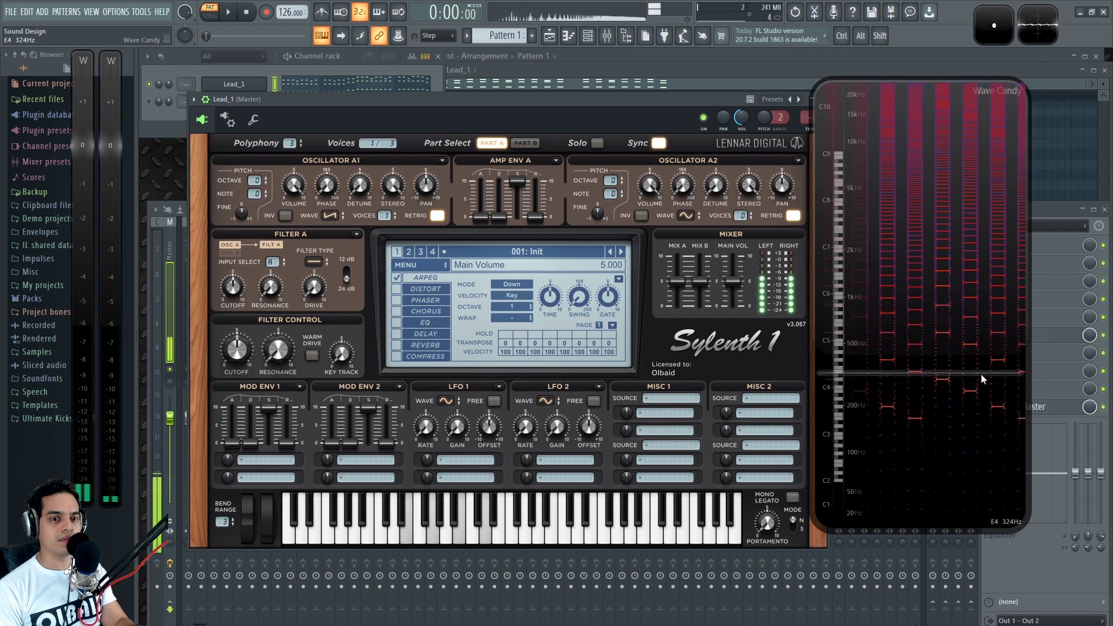
click(468, 533)
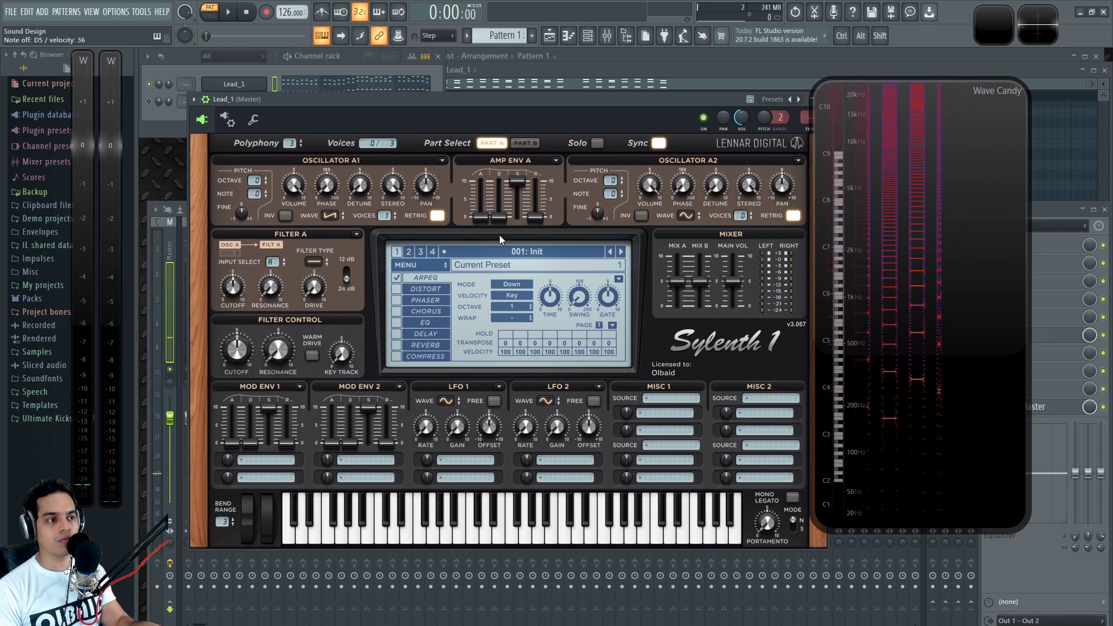
click(513, 285)
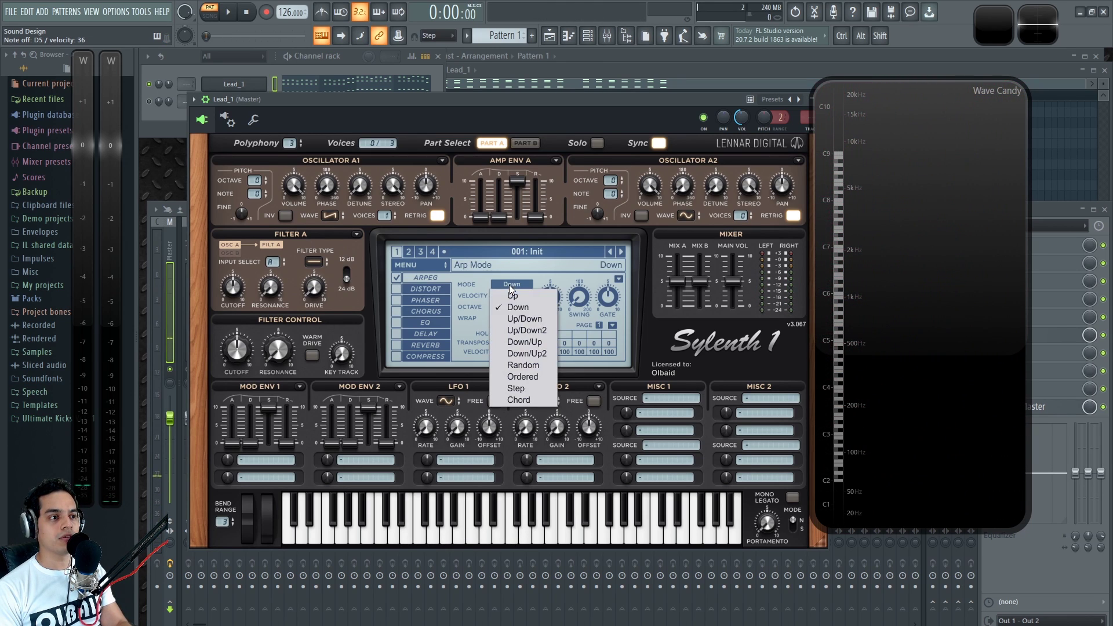
click(534, 321)
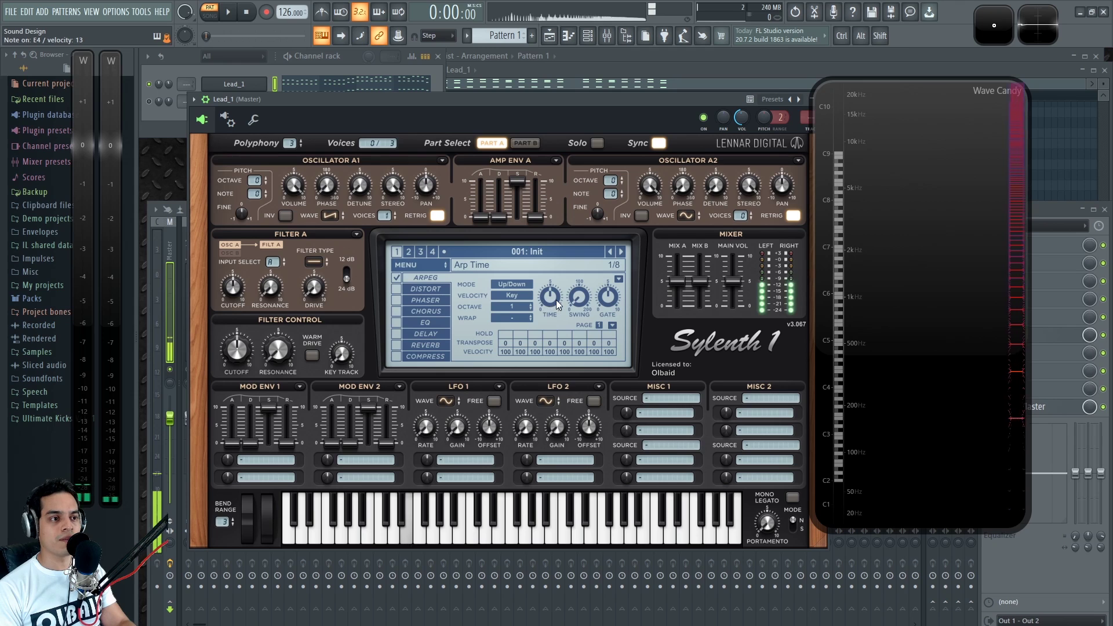
Slow the arpeggiator time to 1/2T and raise its swing to 68.79 %
drag(552, 300, 555, 347)
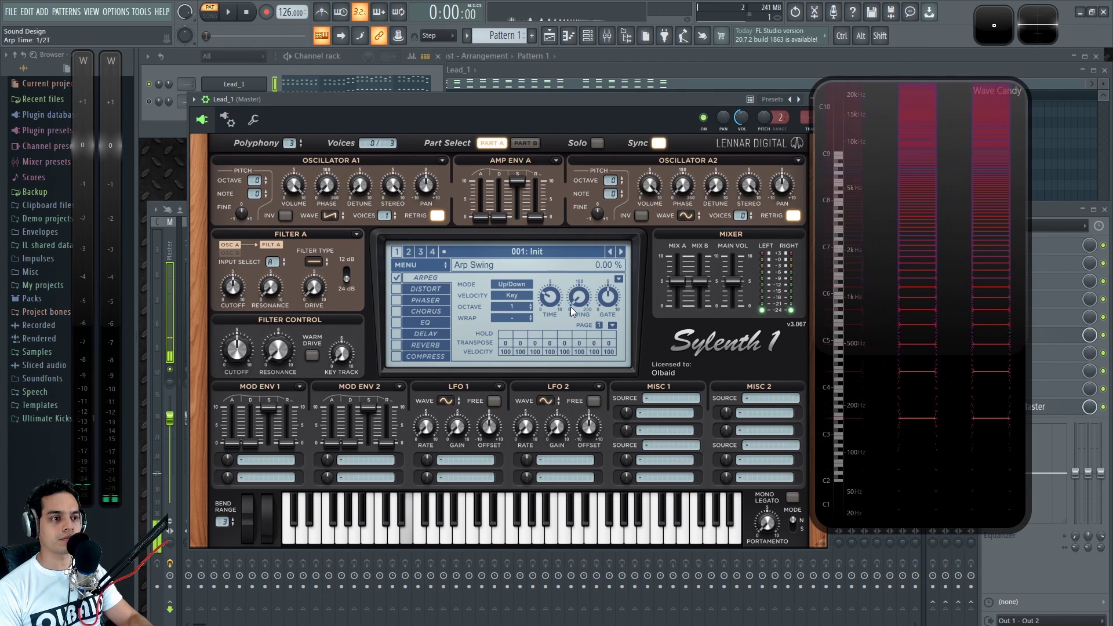
mouse_move(578, 298)
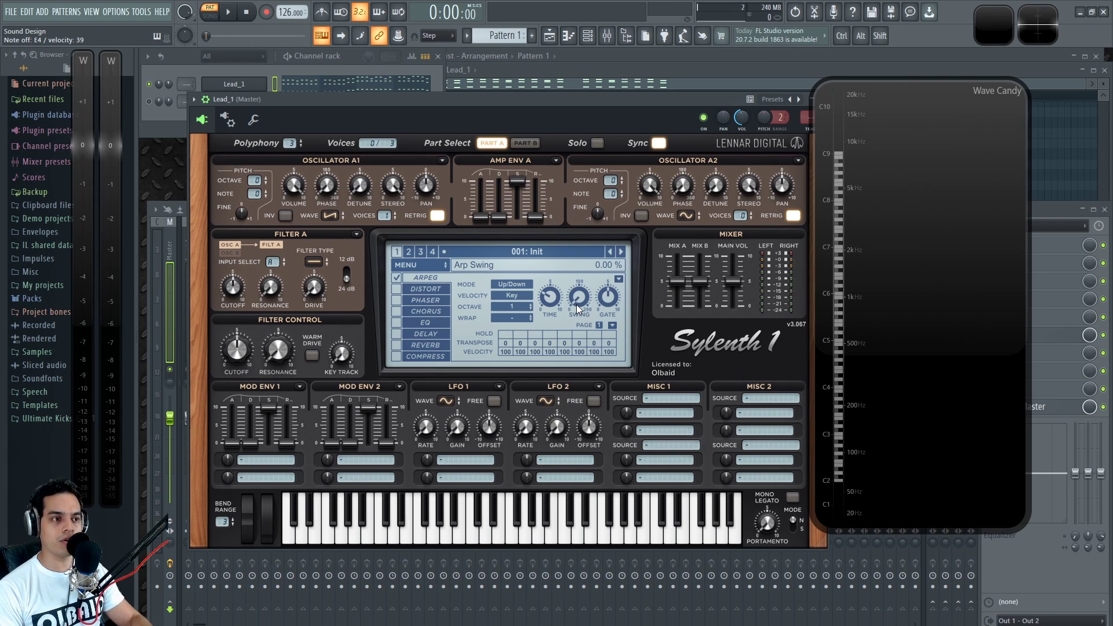
drag(578, 309, 587, 242)
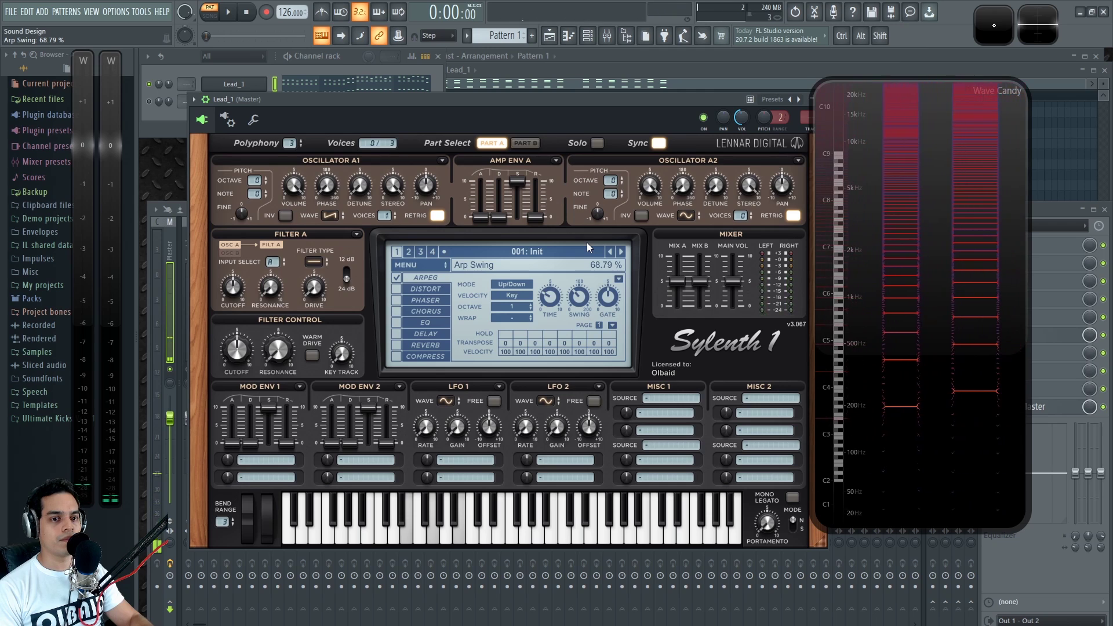
Shorten the arpeggiator time, try swing at 190.96 % and 145.28 %, and turn the swing back down
drag(557, 280, 568, 244)
drag(579, 296, 580, 273)
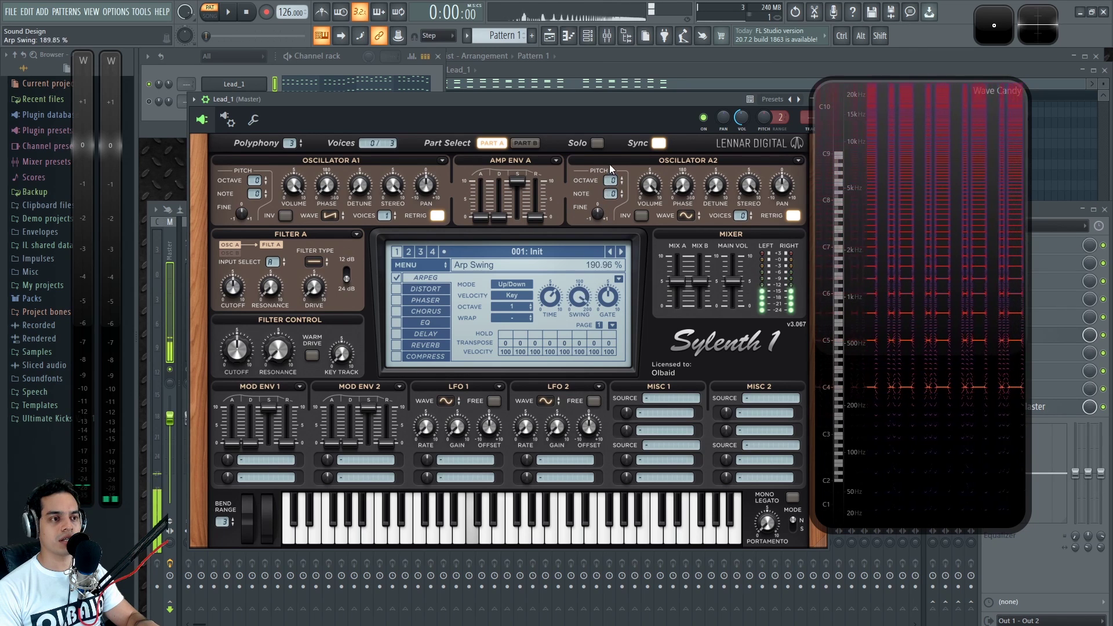
drag(579, 297, 592, 259)
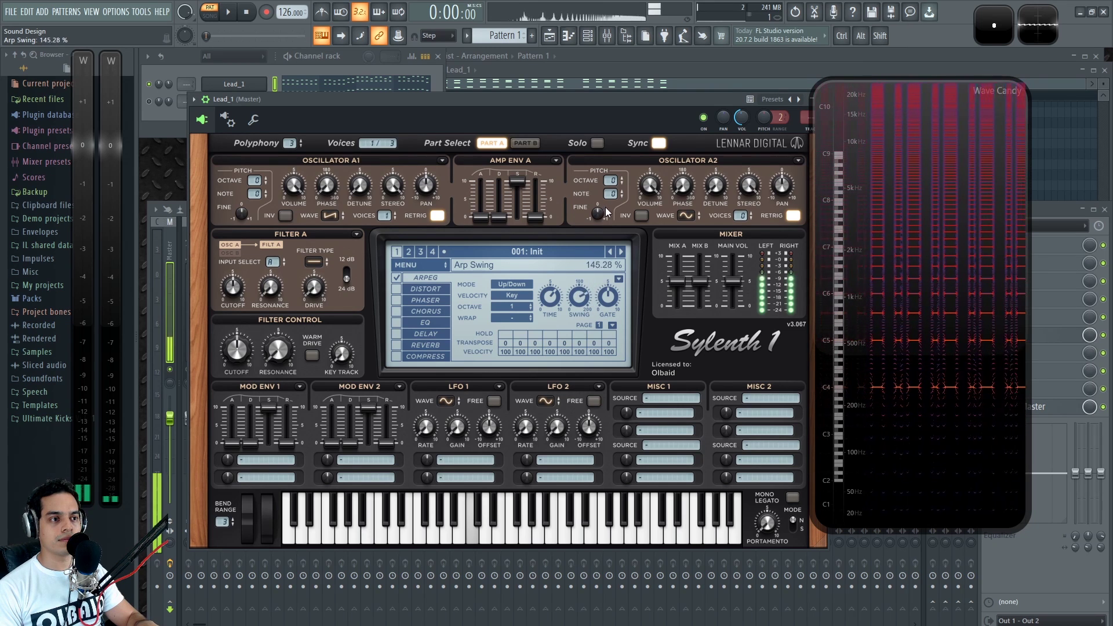
drag(580, 298, 583, 318)
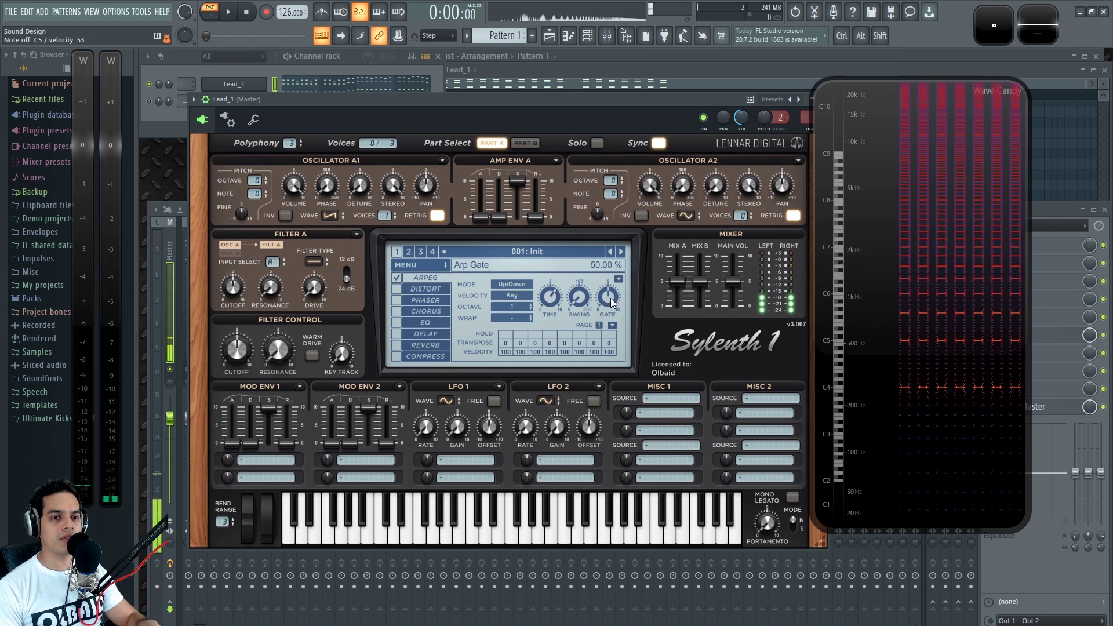
Sweep the arpeggiator gate down and up while notes play, and restore it to 50 %
drag(612, 301, 616, 419)
drag(607, 303, 578, 165)
drag(614, 59, 607, 301)
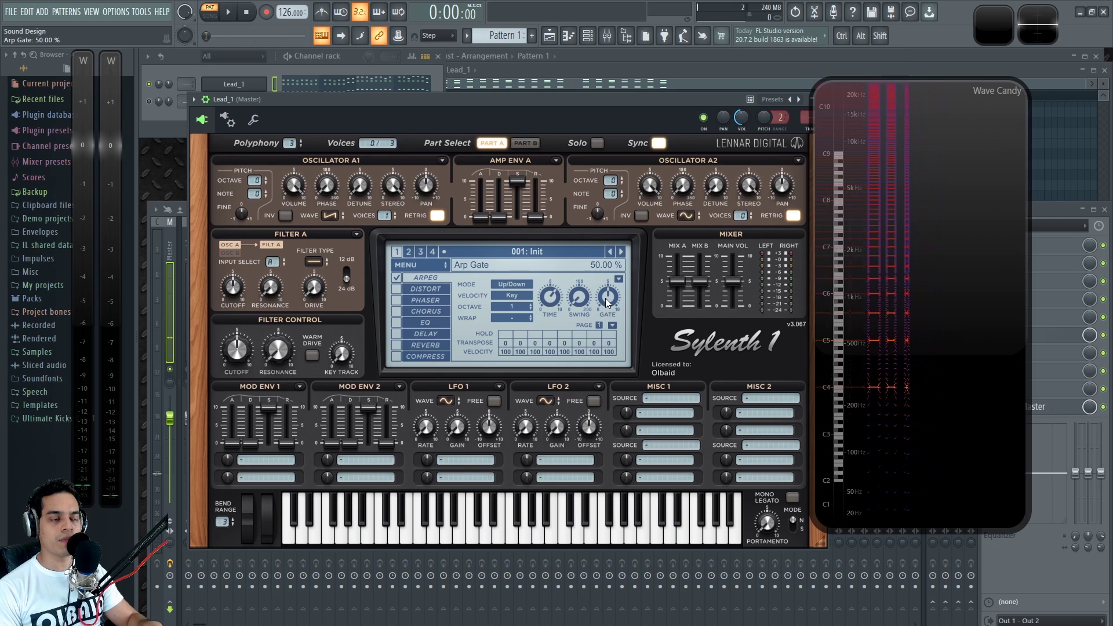
ctrl+click(607, 303)
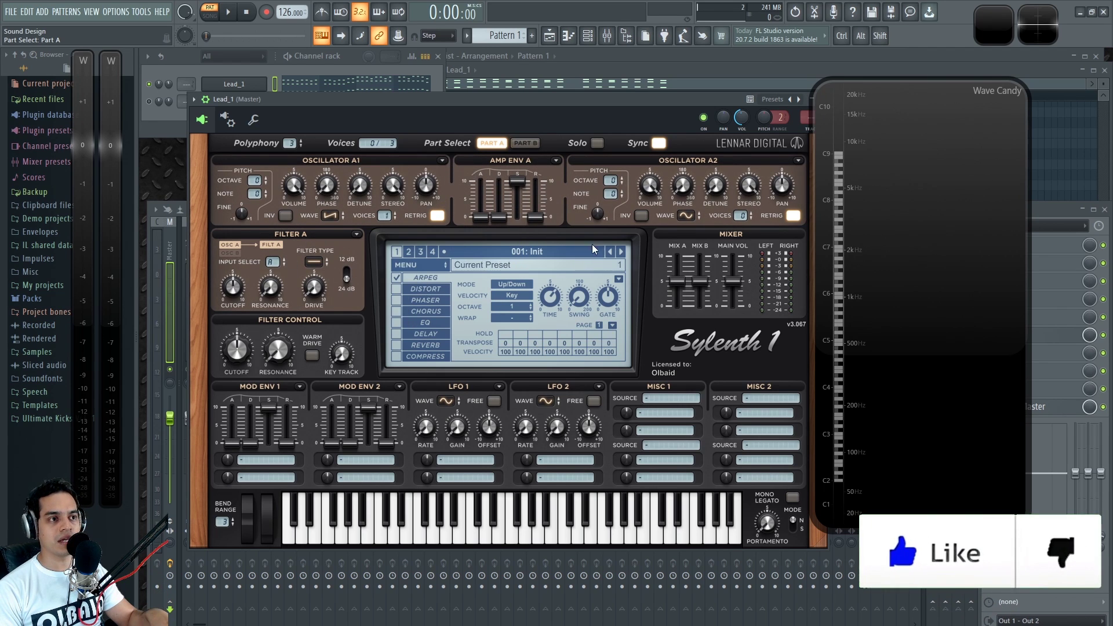
Set the arpeggiator time to 1/4T and its mode to Up/Down2
click(518, 285)
click(542, 287)
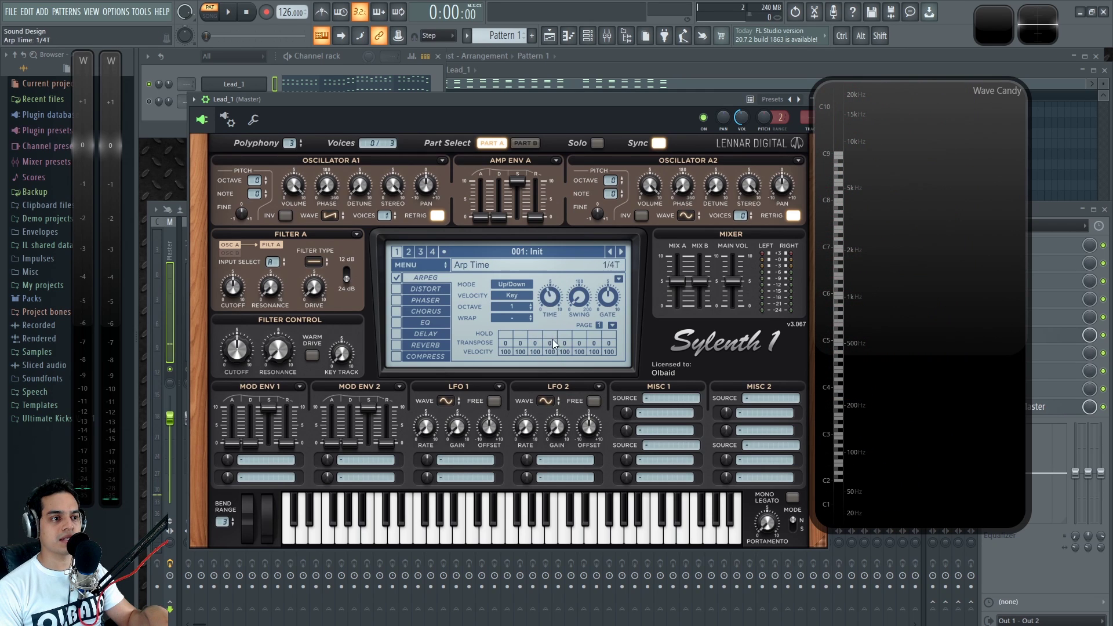
click(512, 286)
click(526, 330)
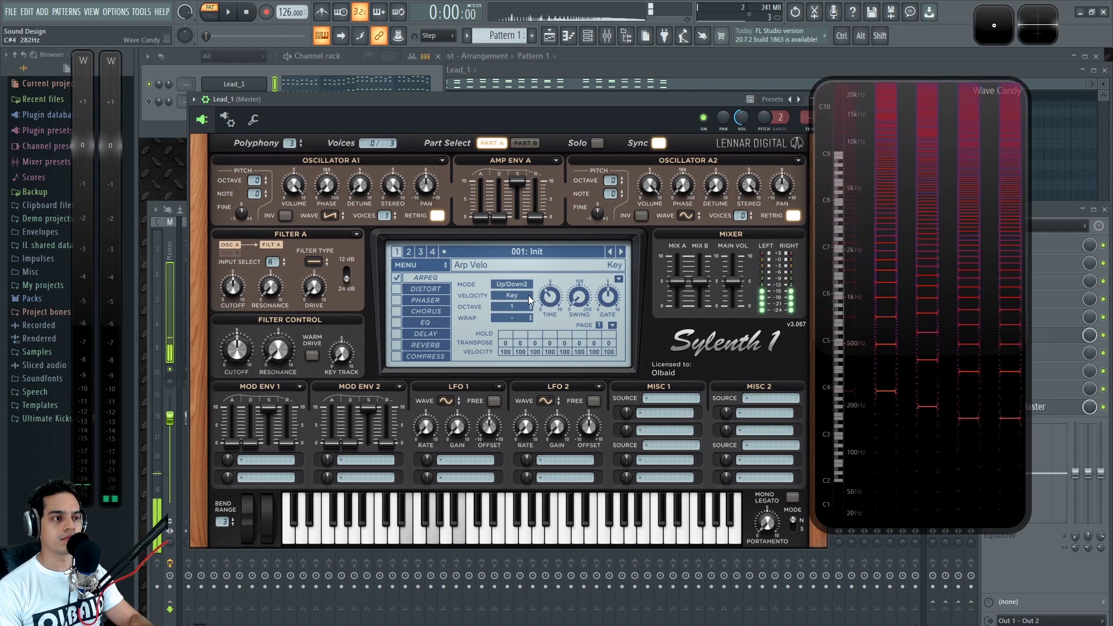
Try the arpeggiator modes Up/Down, Down/Up and Down/Up2 in turn while notes play
click(516, 285)
click(524, 319)
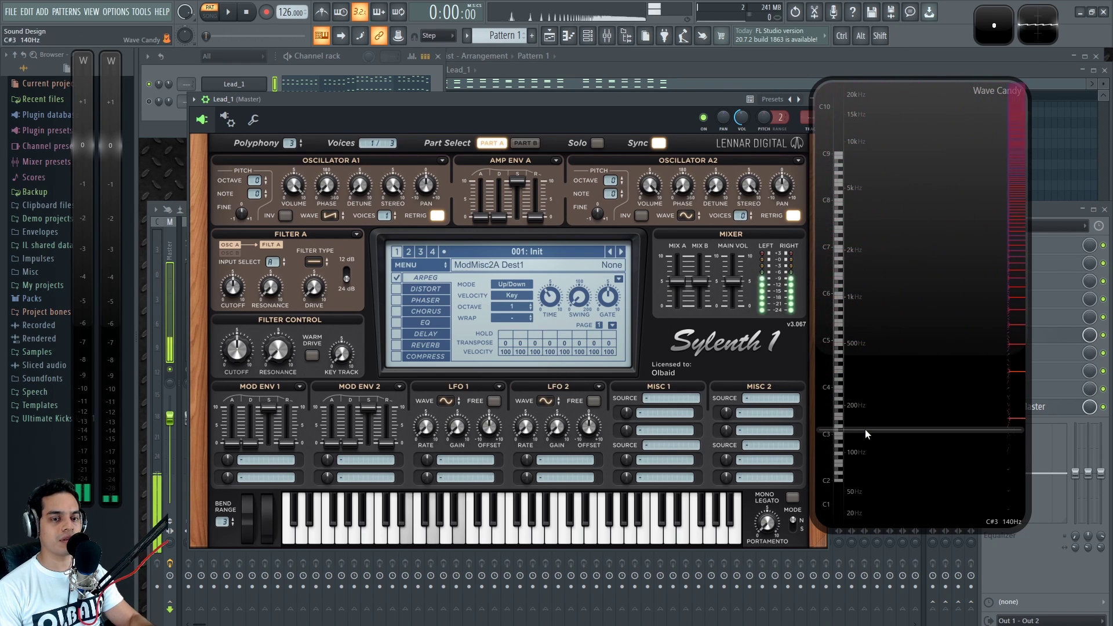
click(517, 283)
click(542, 344)
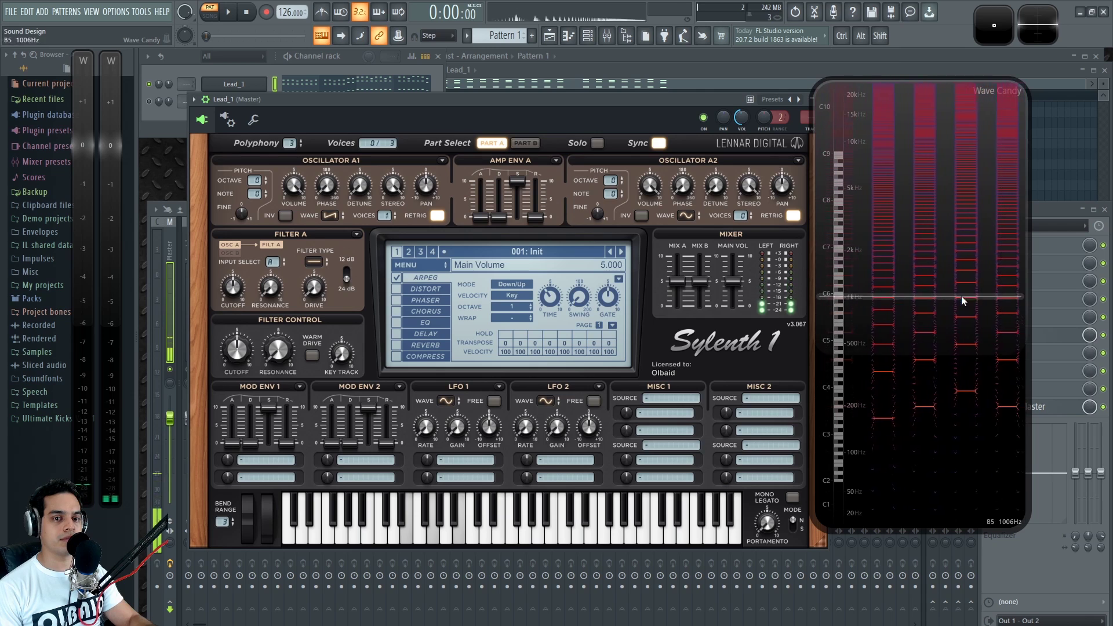
click(527, 286)
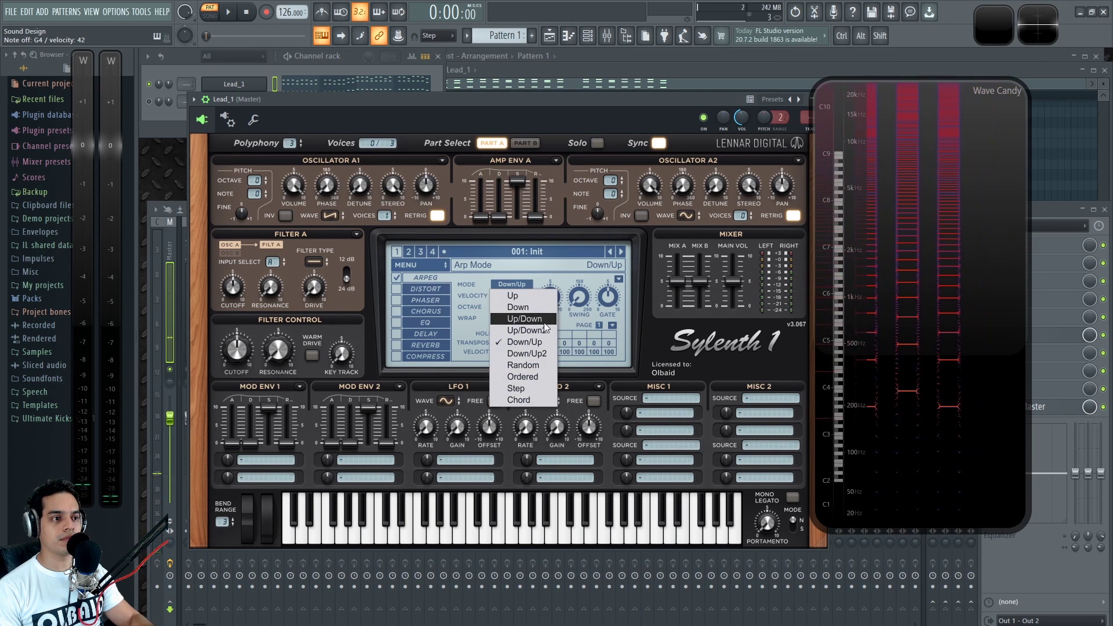
click(548, 349)
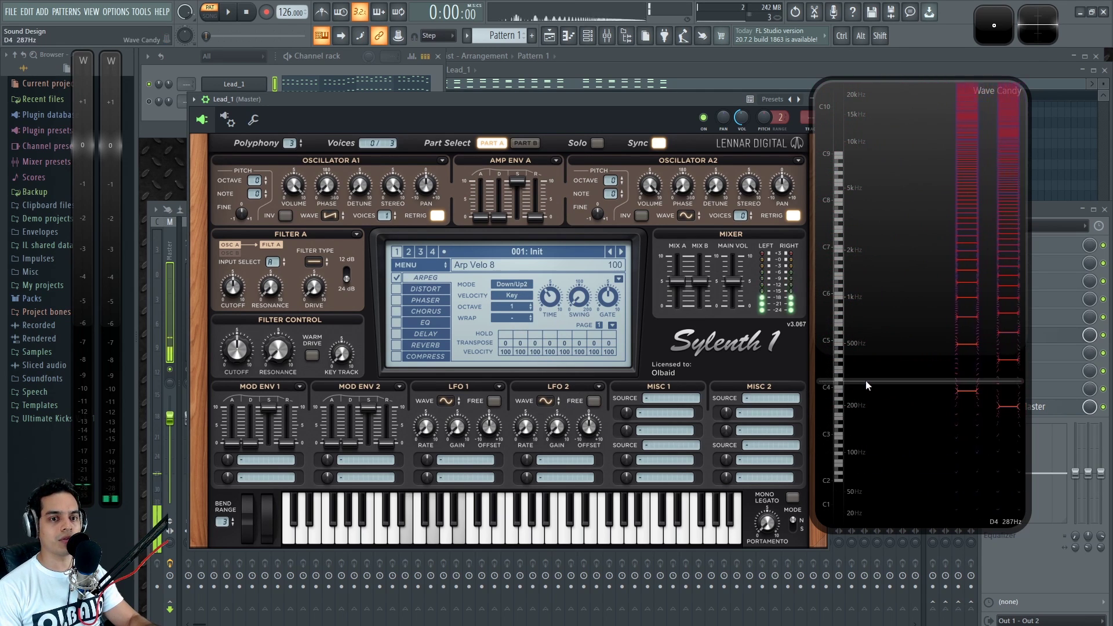
Try the arpeggiator's Random and Ordered modes while notes play, and set the mode to Step
click(520, 284)
click(528, 365)
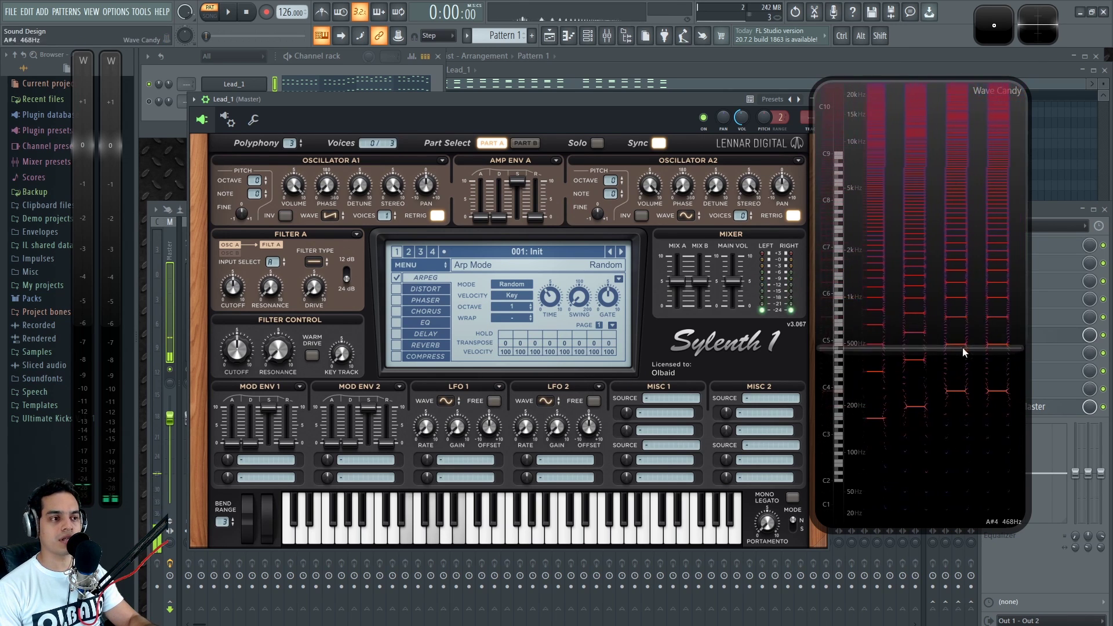
click(516, 286)
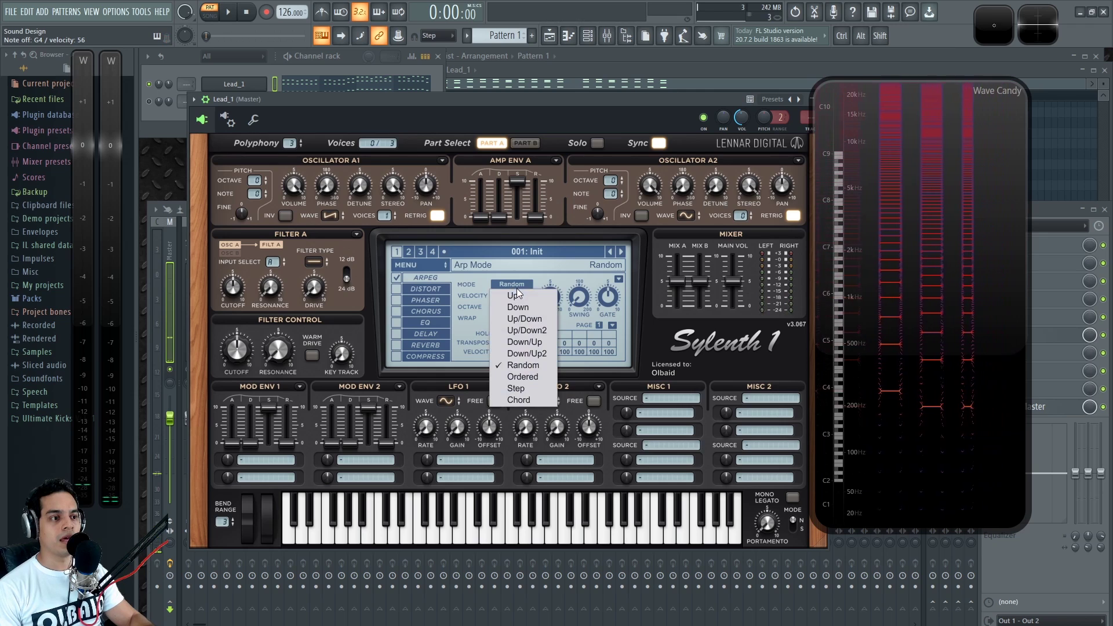
click(522, 377)
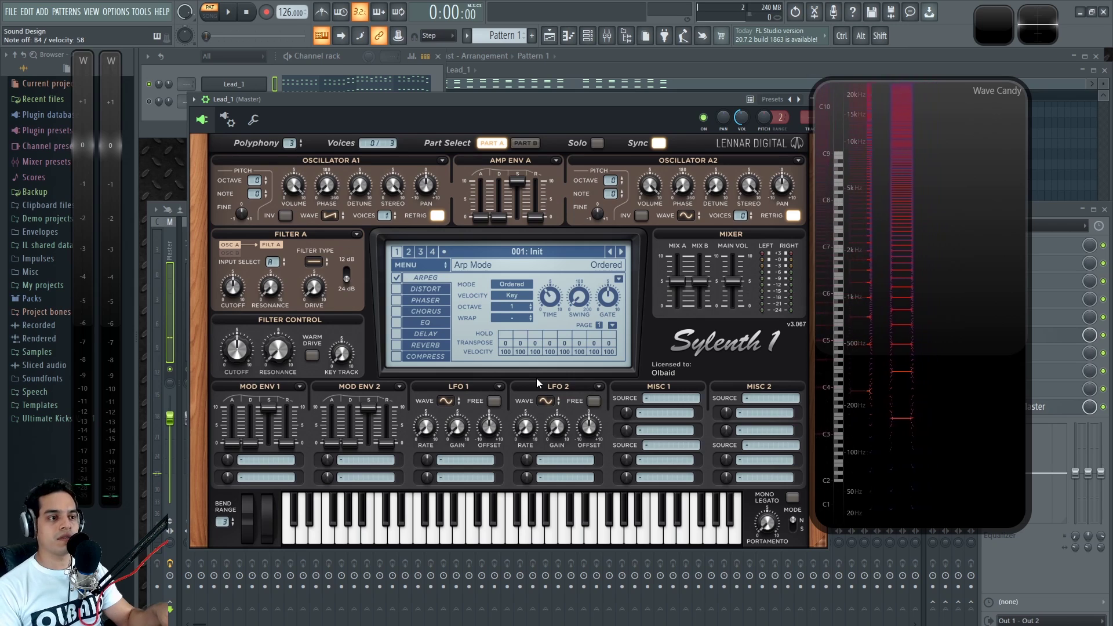
click(518, 287)
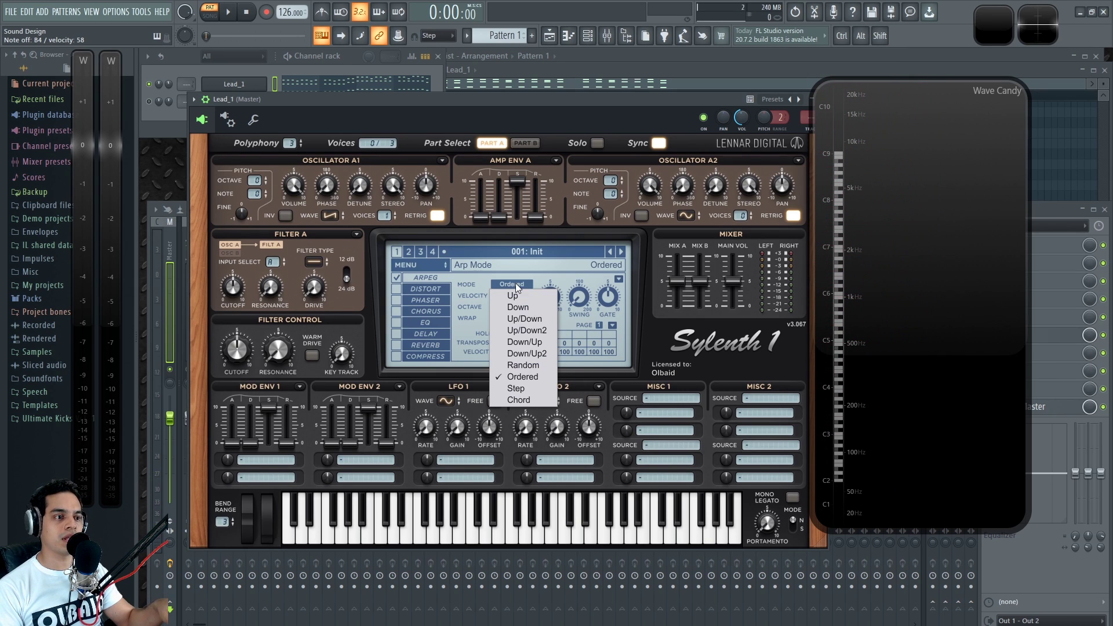
click(529, 389)
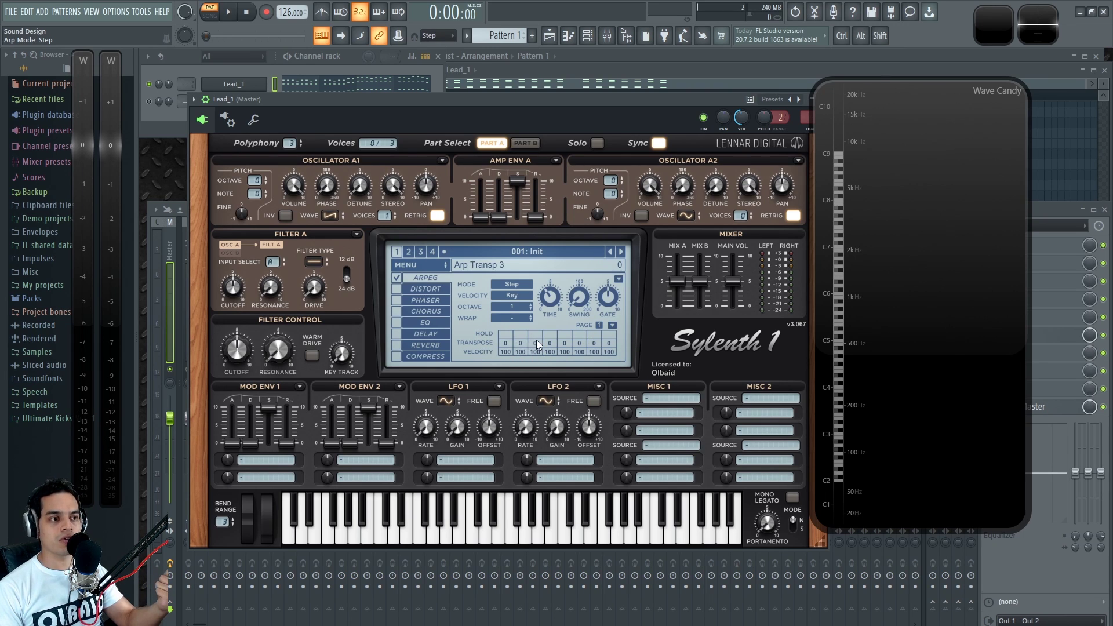
Examine the arpeggiator's velocity options with Key kept selected, and play test notes
click(600, 326)
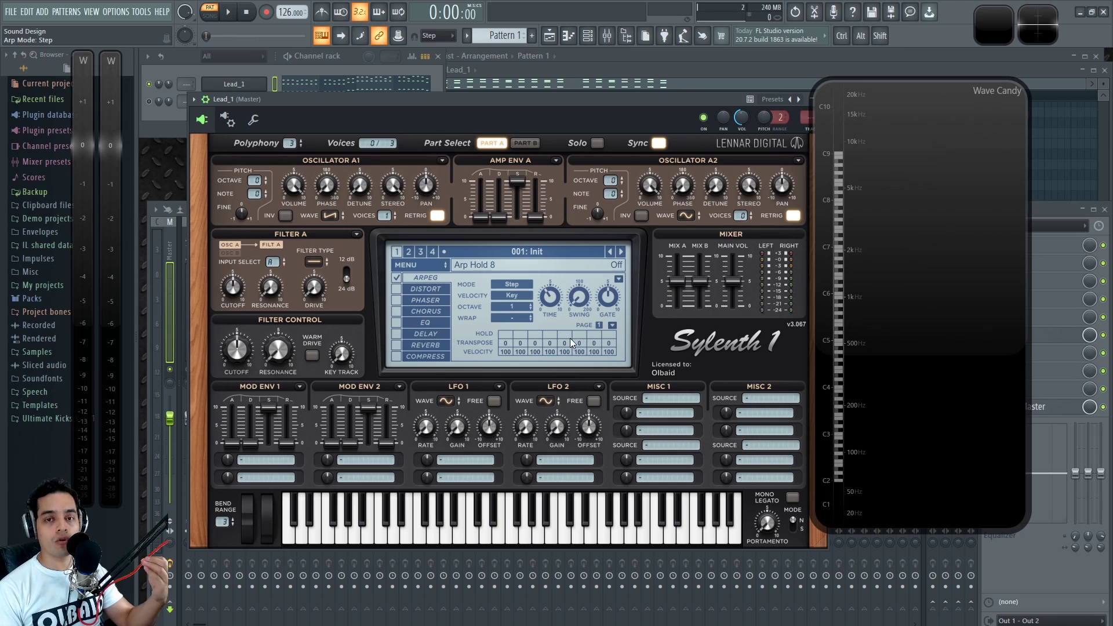
click(512, 295)
click(520, 307)
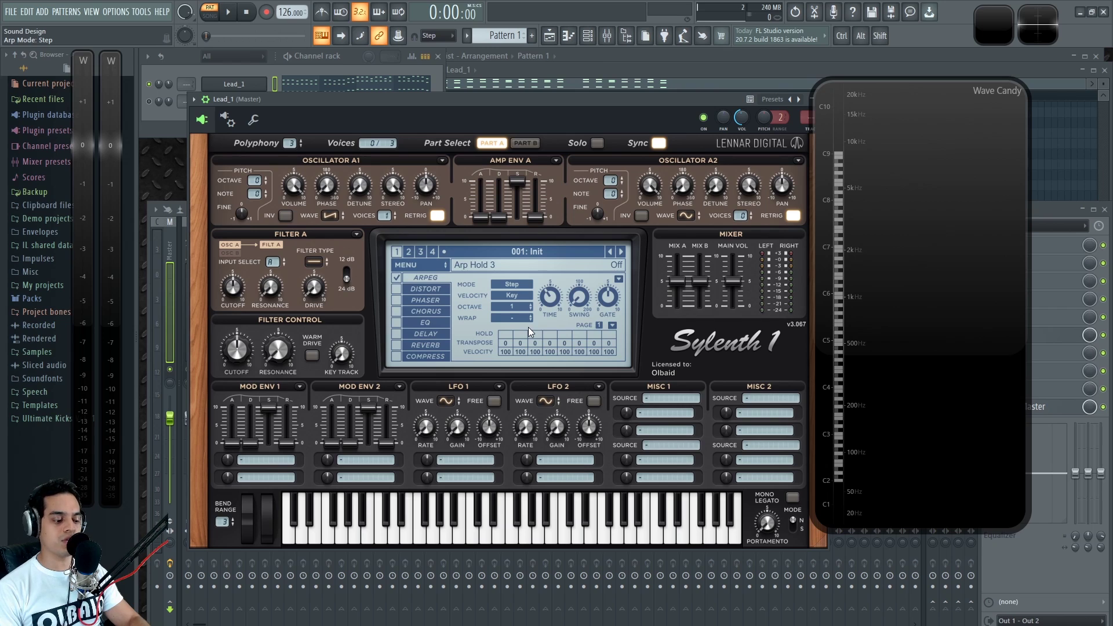
click(515, 296)
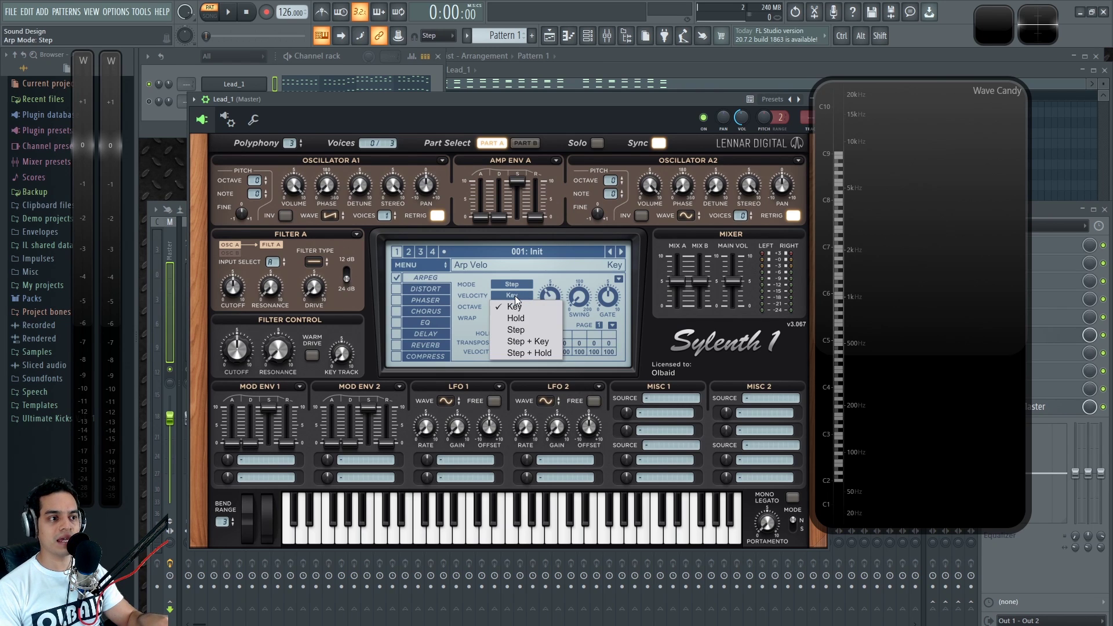
click(514, 296)
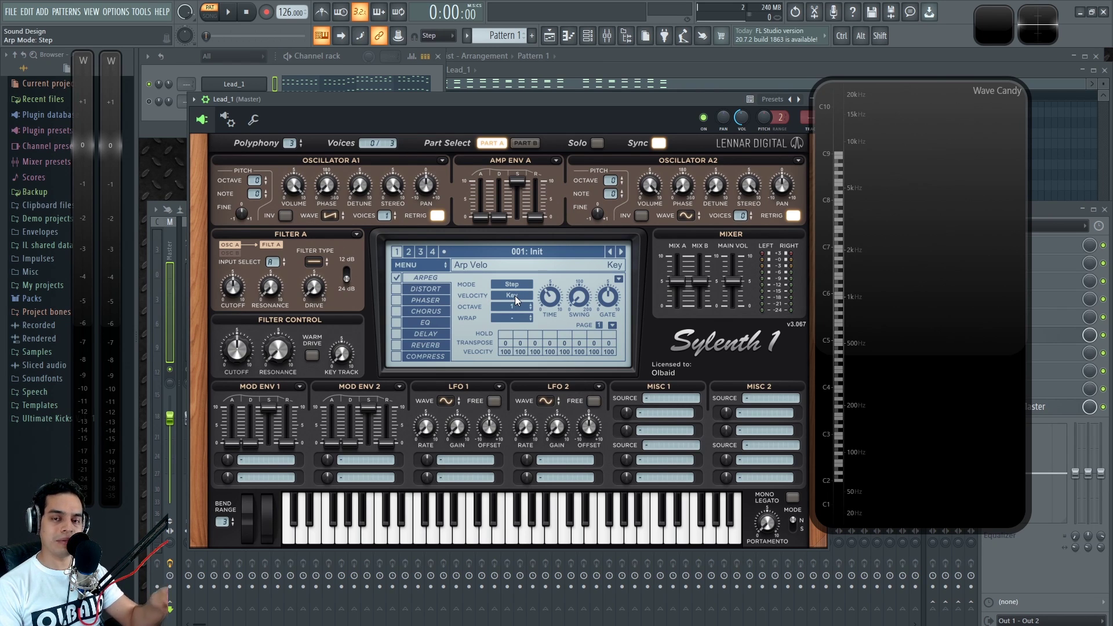
click(446, 503)
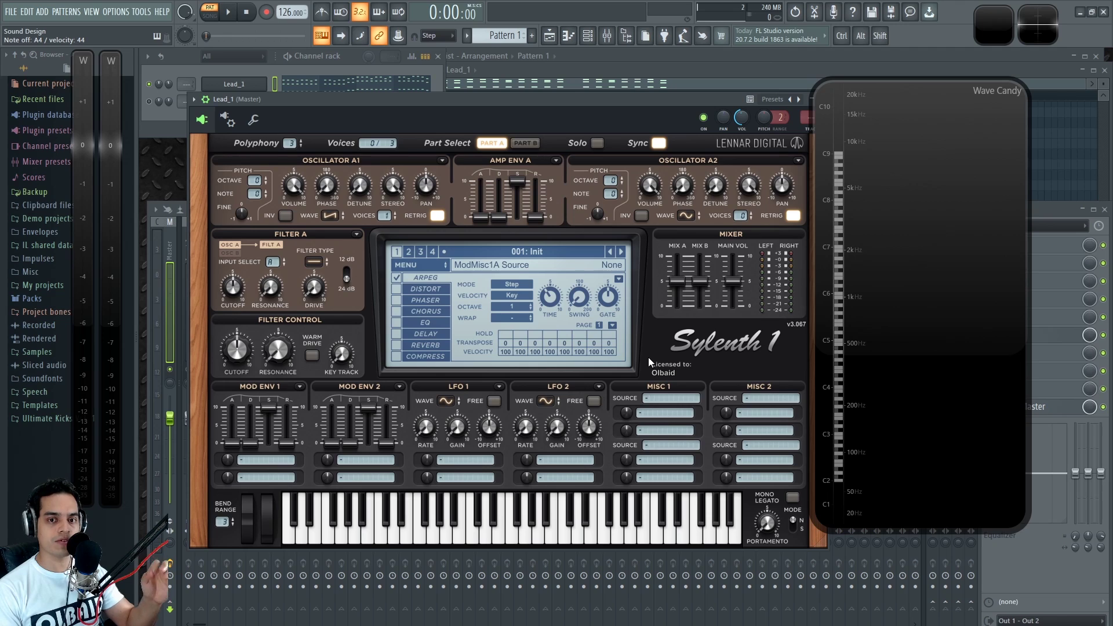
Try the arpeggiator velocity on Hold and Step, and look over the combined Step + Key and Step + Hold options
click(512, 296)
click(520, 315)
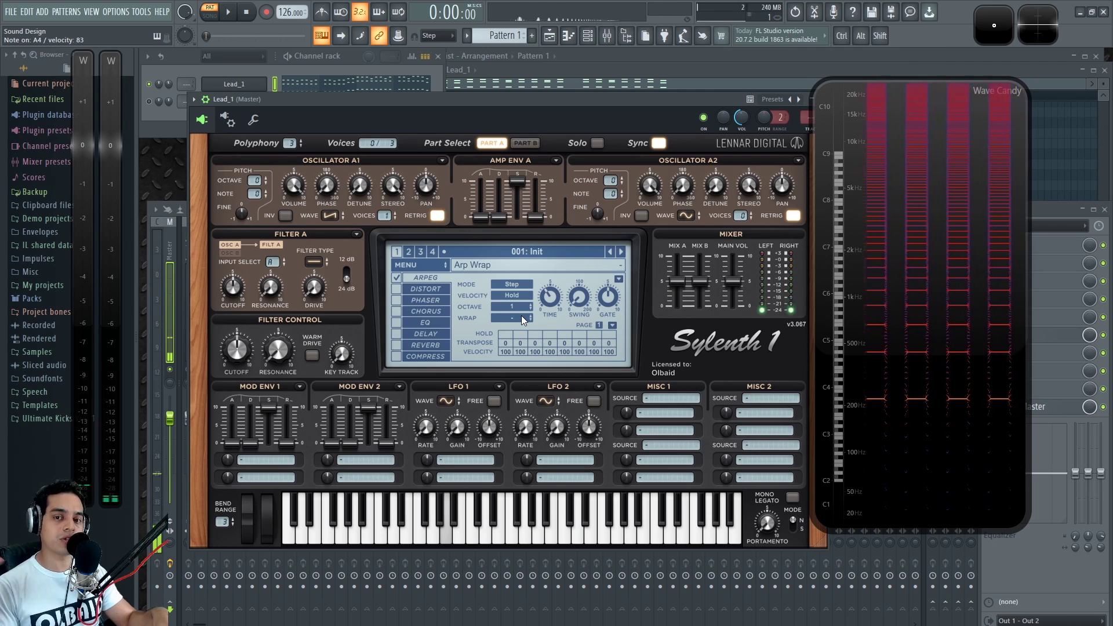
click(514, 295)
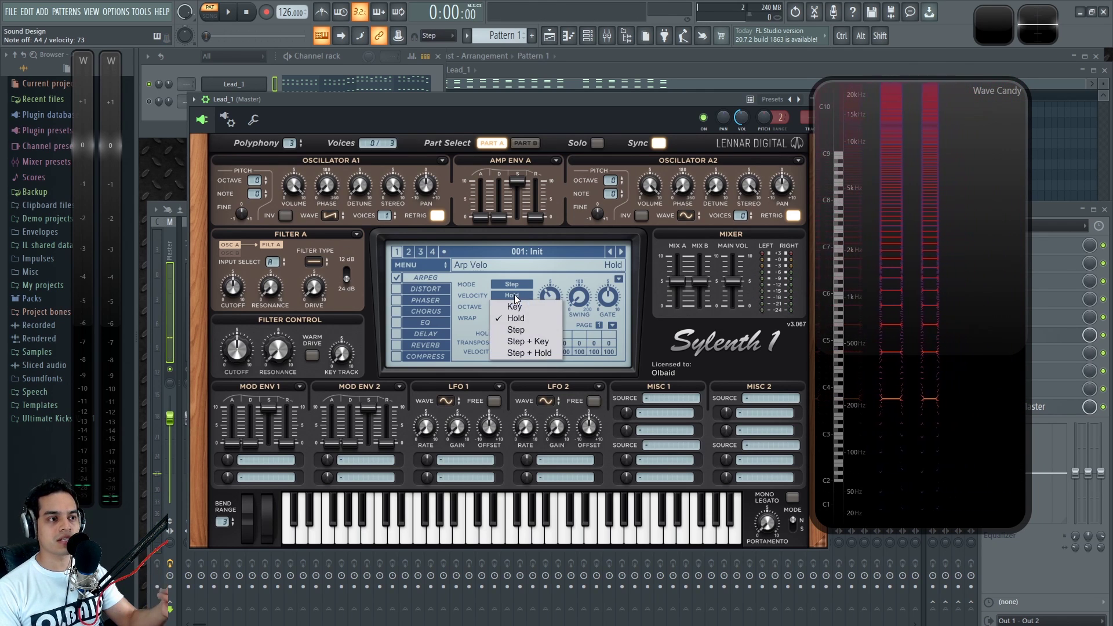
click(520, 330)
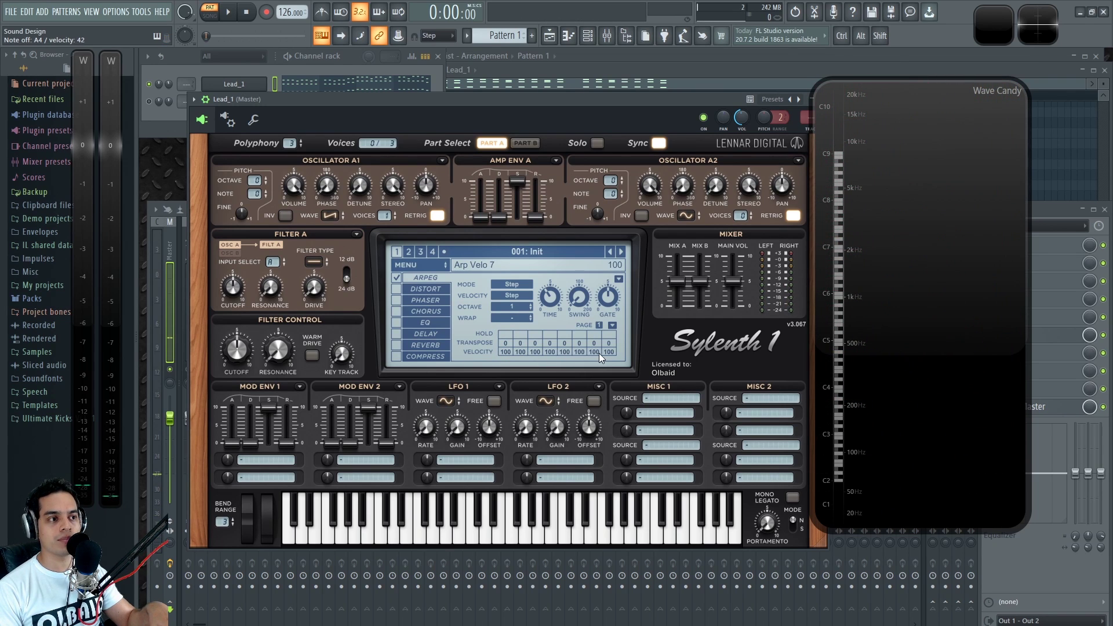
click(512, 294)
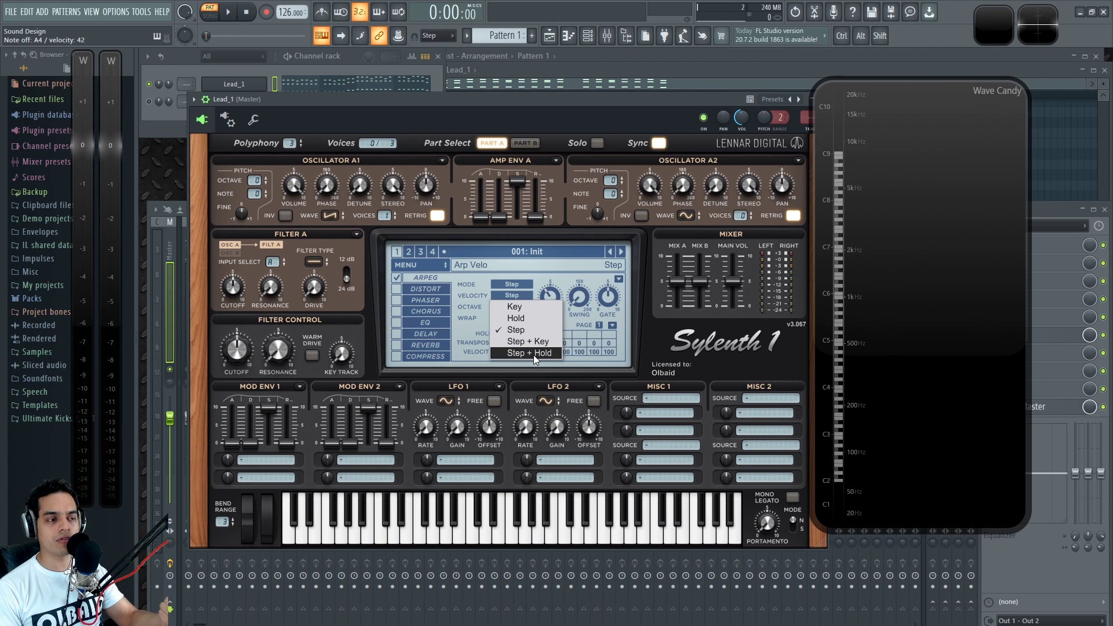
click(543, 276)
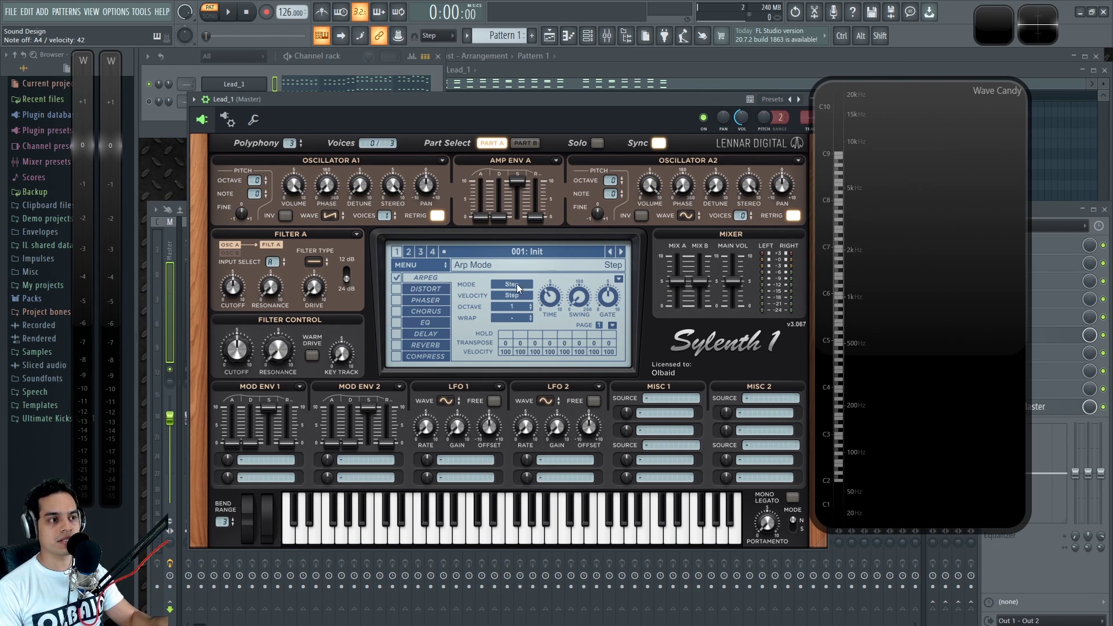
Set the arpeggiator mode to Up and its velocity to Key, and play a chord
click(516, 285)
click(515, 295)
click(514, 296)
click(521, 307)
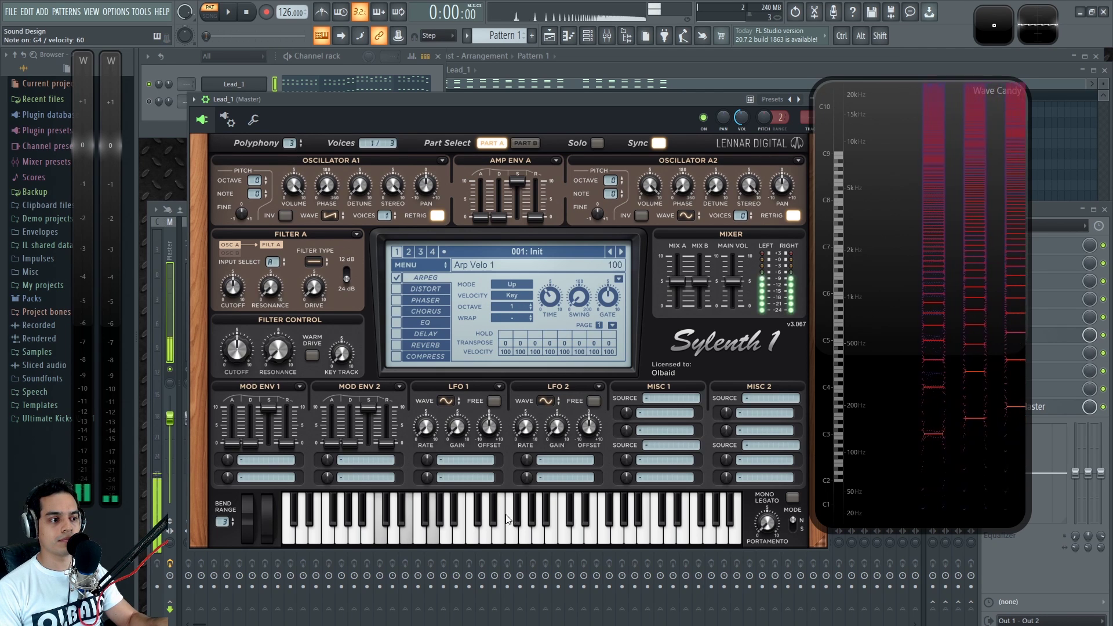
click(421, 520)
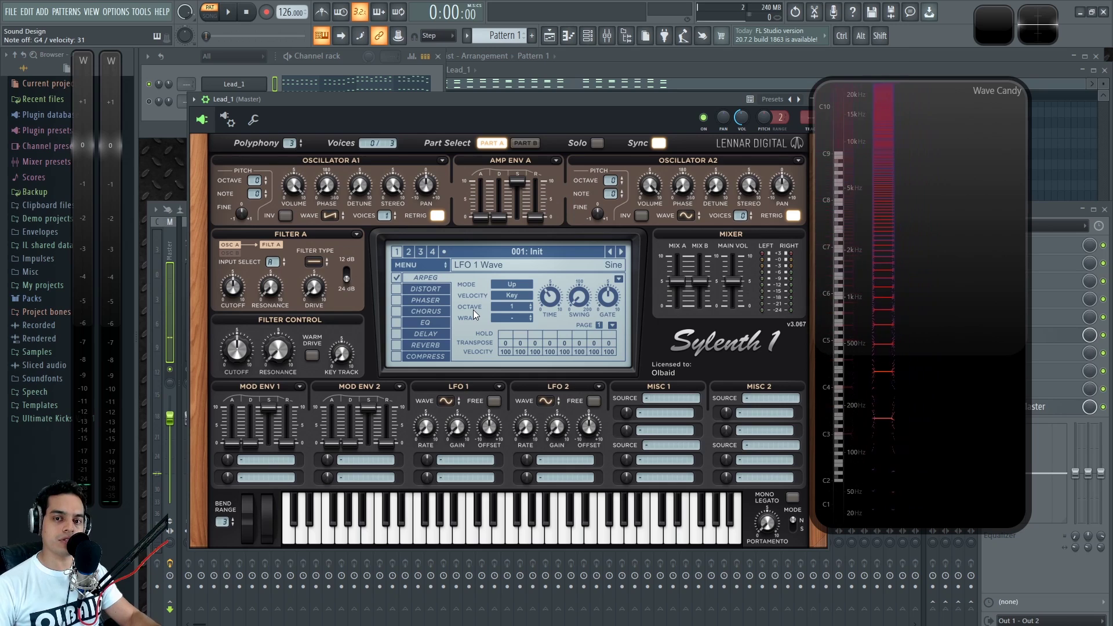
Raise the arpeggiator octave to 3 and set its wrap to 4
scroll(519, 307, up, 3)
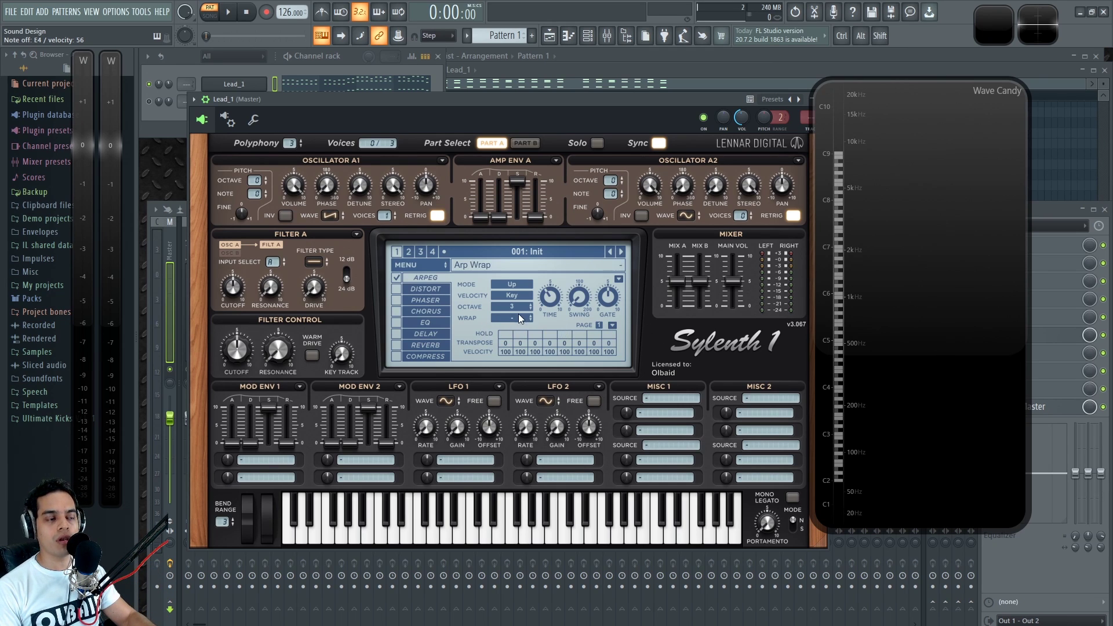
drag(513, 321, 521, 260)
drag(529, 83, 530, 288)
drag(528, 328, 522, 303)
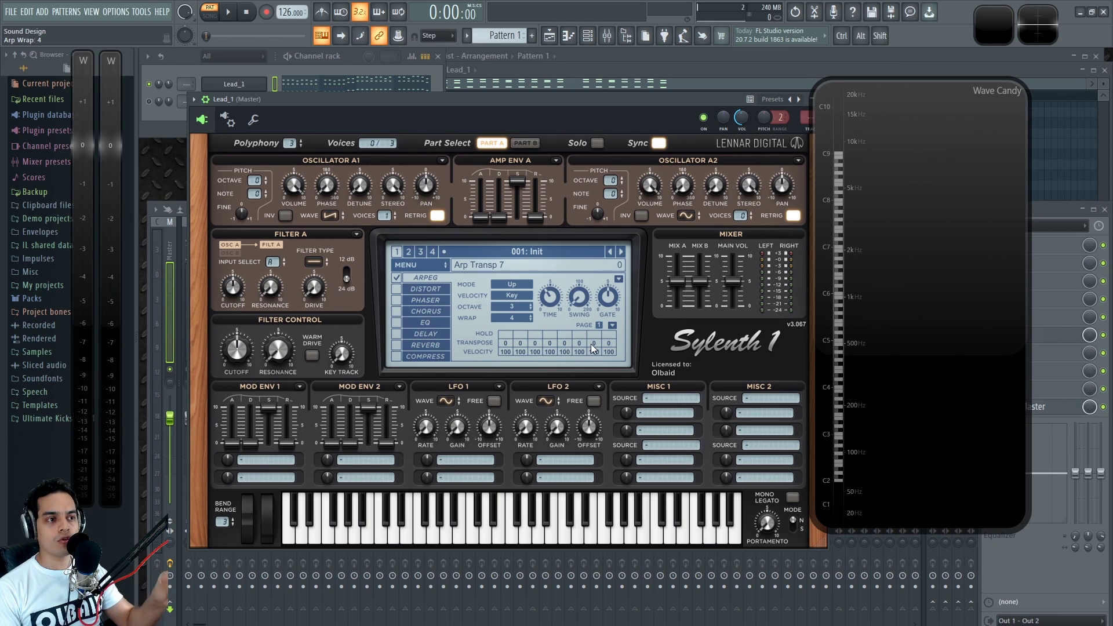
Set the arpeggiator mode to Step, lower the octave to 1, and transpose the second step by +12
click(514, 285)
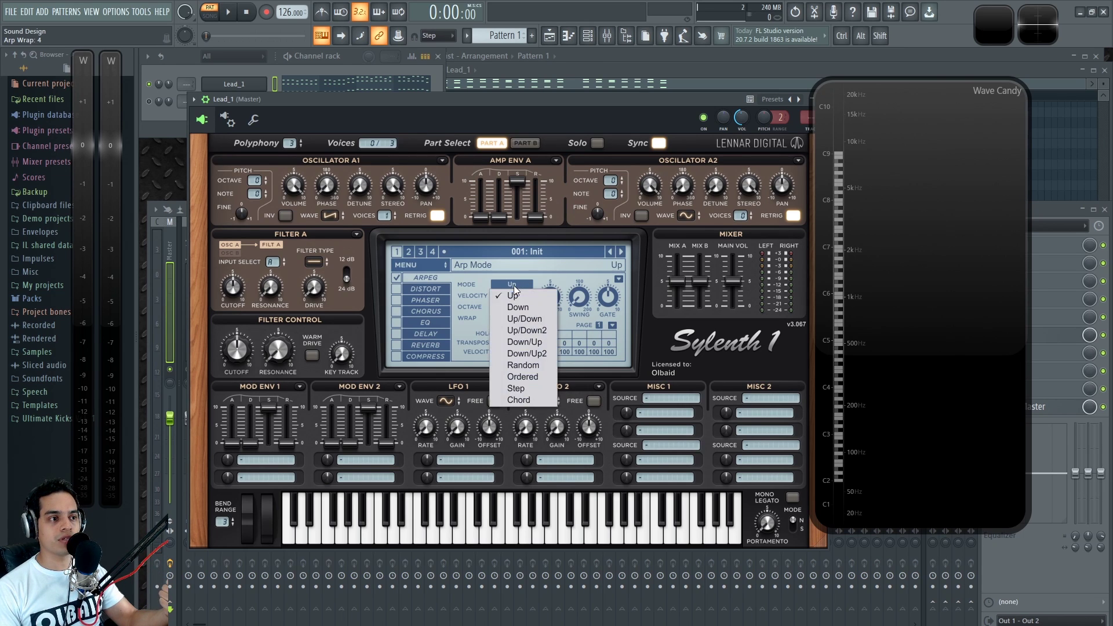
click(534, 390)
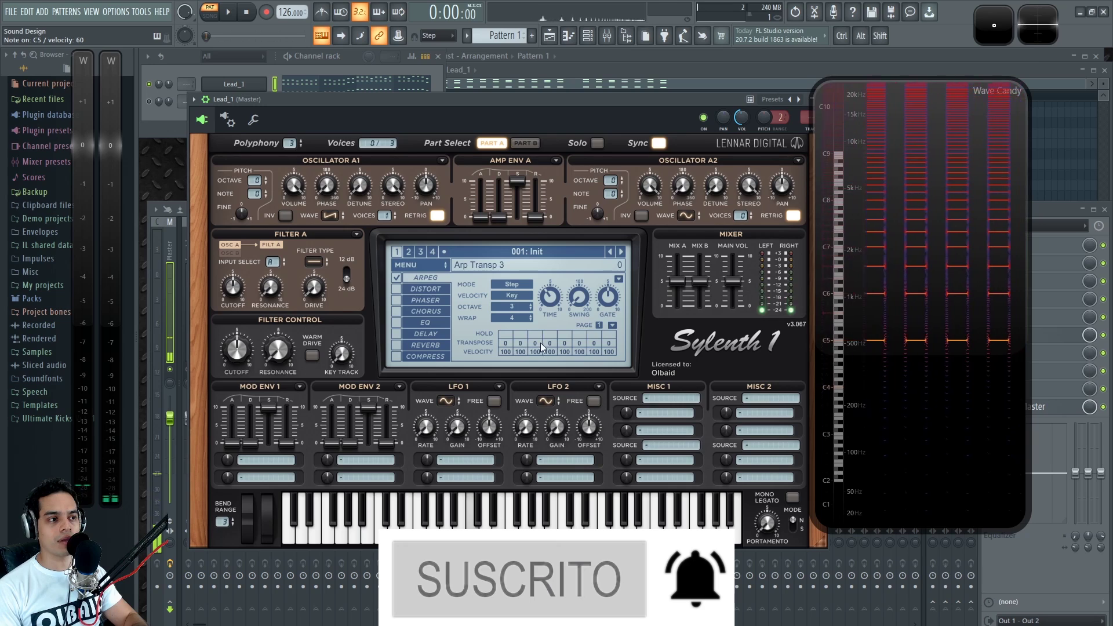
drag(510, 303, 512, 315)
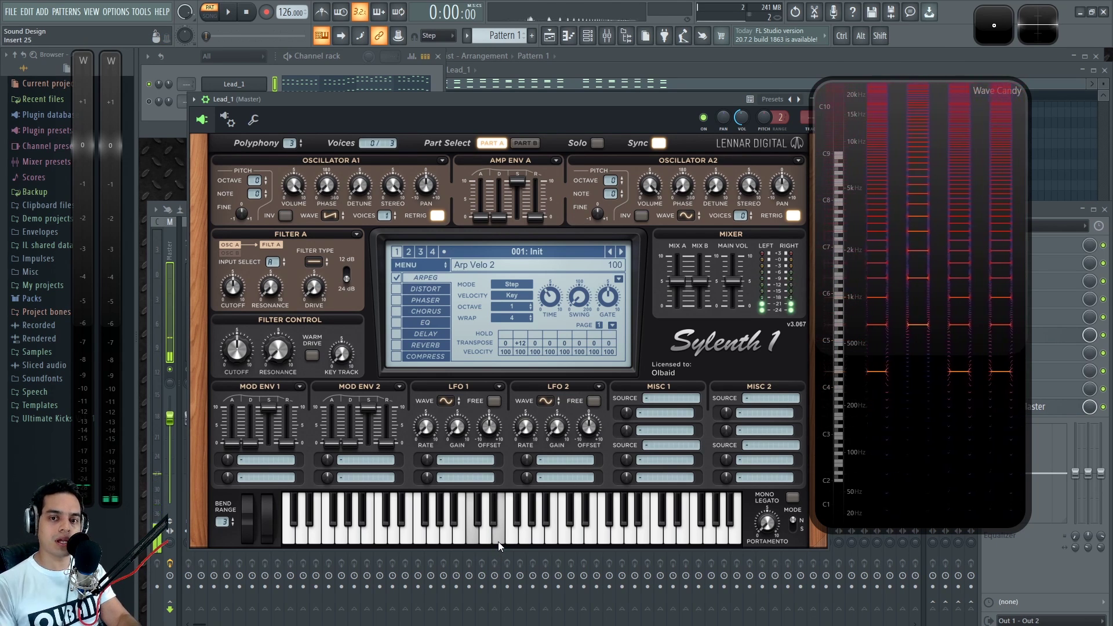
Try the arpeggiator's Chord mode with a played note and return the mode to Step
click(510, 284)
click(519, 400)
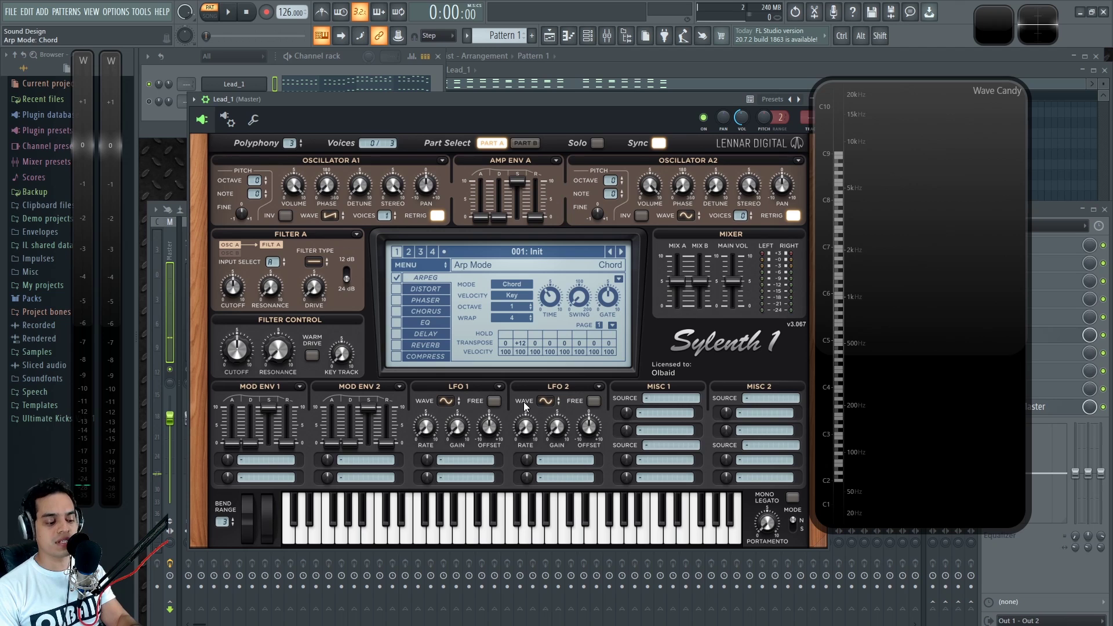
click(479, 539)
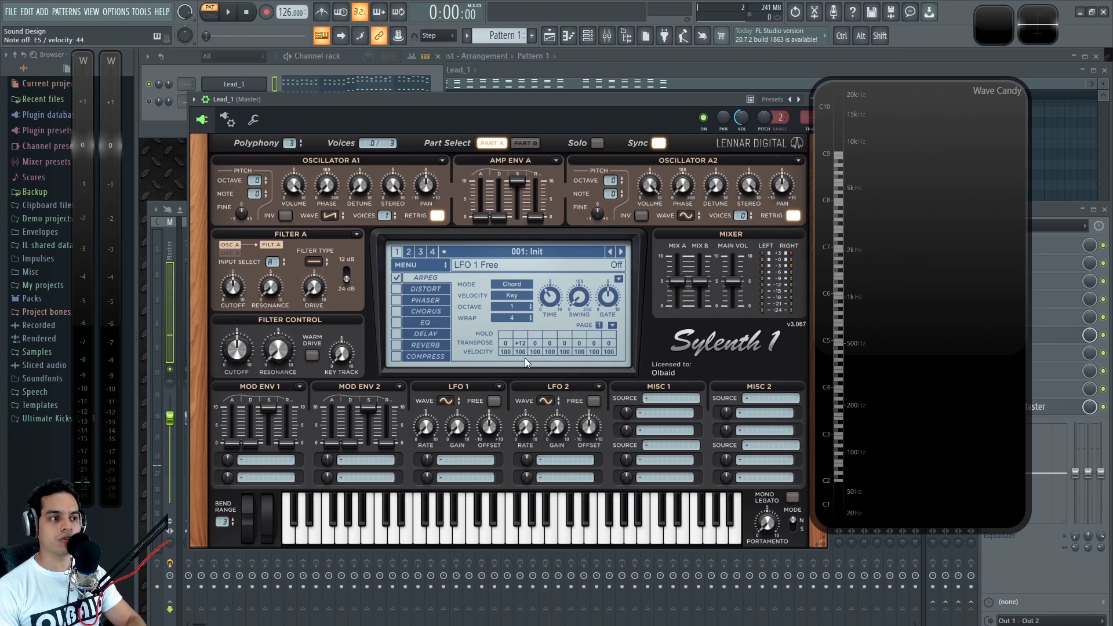
click(513, 296)
click(515, 285)
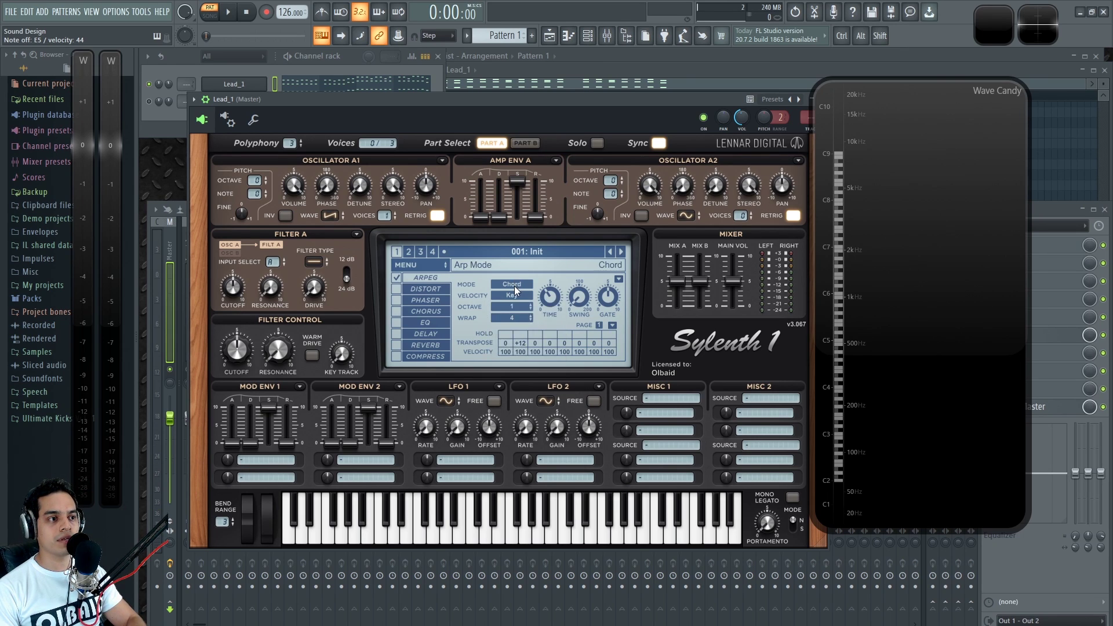
click(514, 285)
click(524, 392)
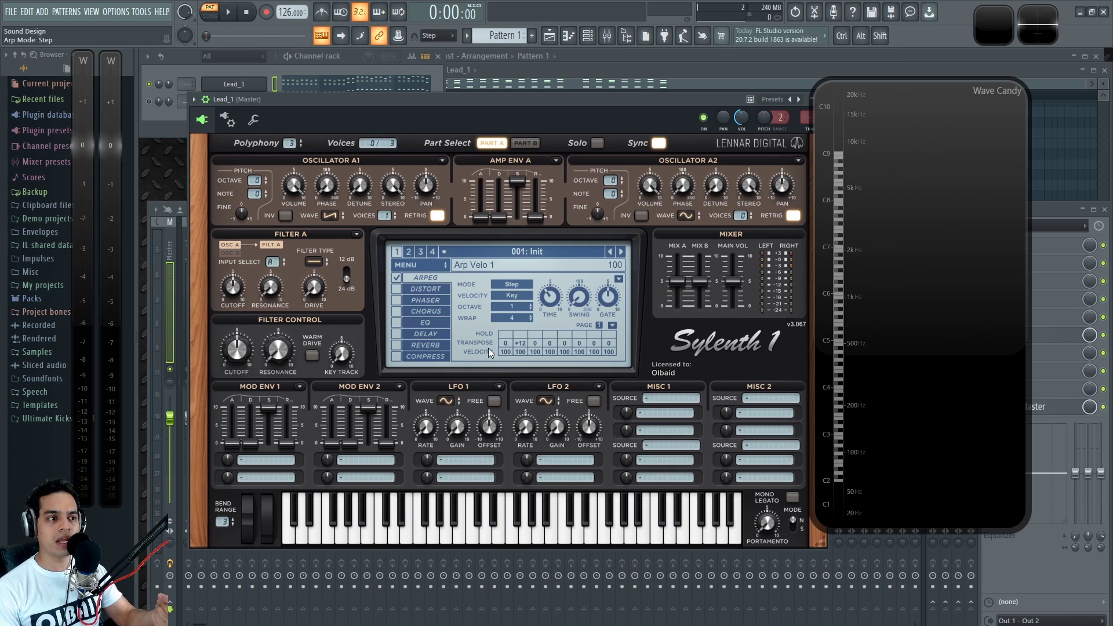
Sweep the second step's transpose down to -24 and up to +9, and reset it to 0
drag(522, 342, 520, 381)
drag(521, 439, 523, 511)
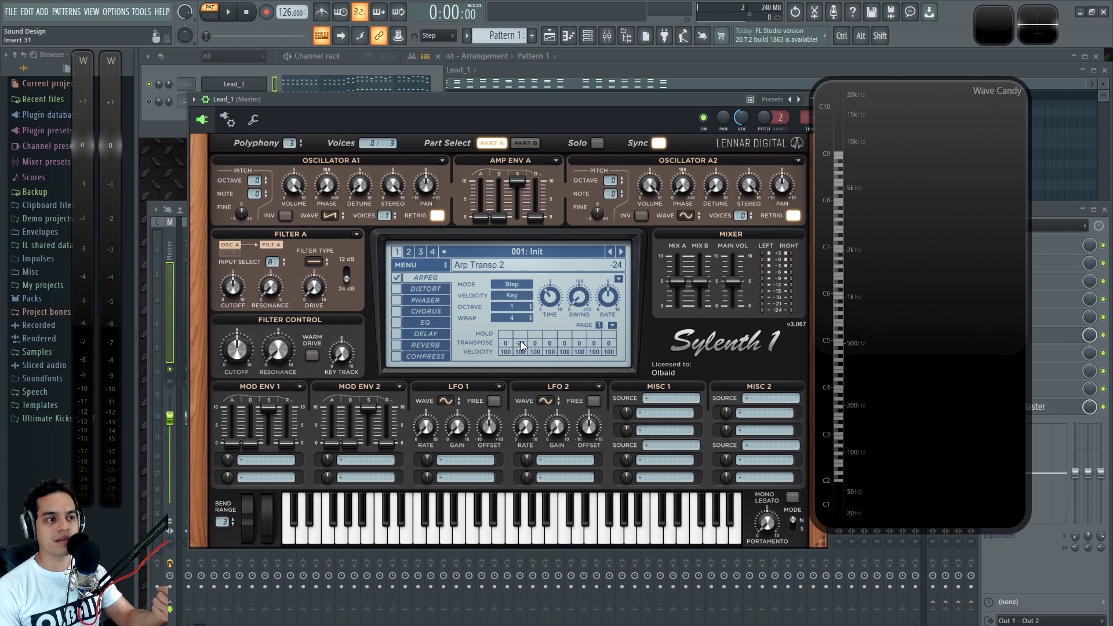
drag(521, 344, 514, 92)
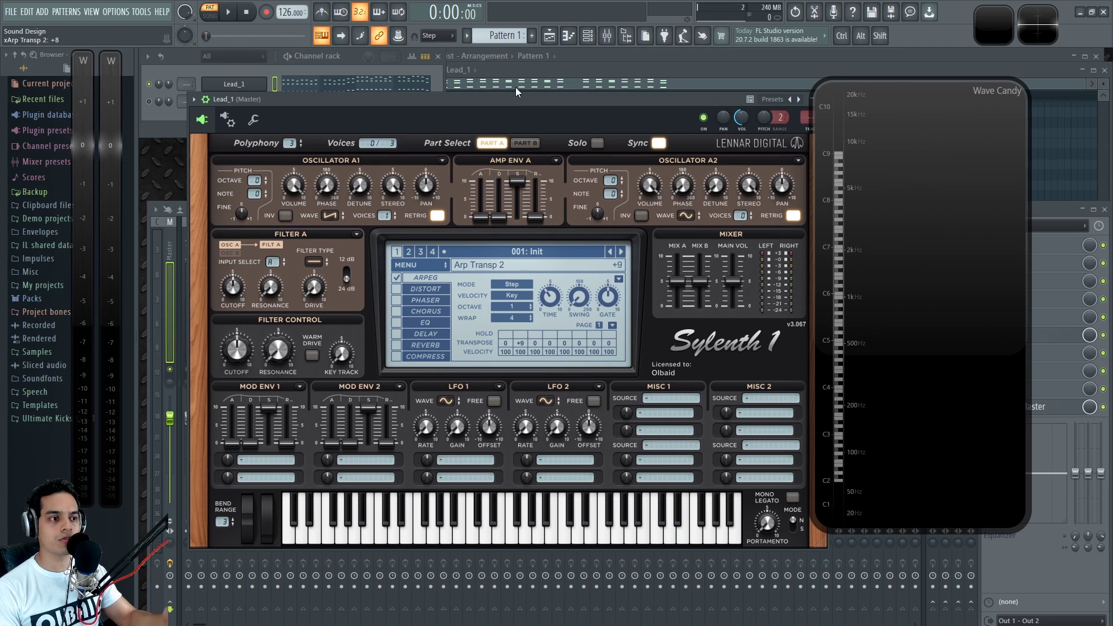
drag(519, 346, 535, 502)
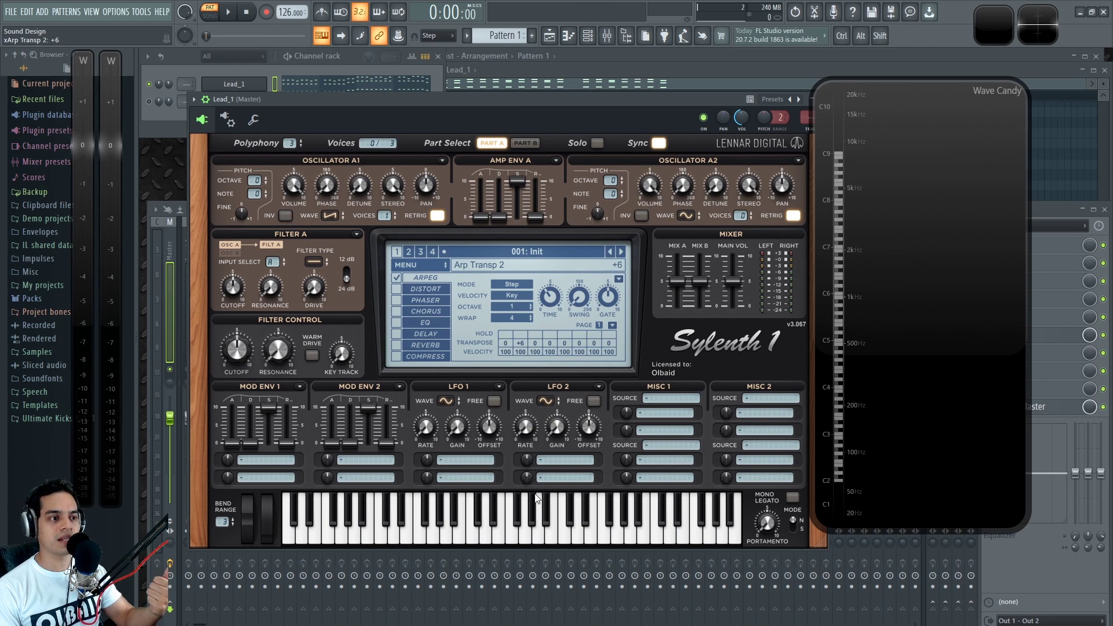
drag(535, 541, 537, 531)
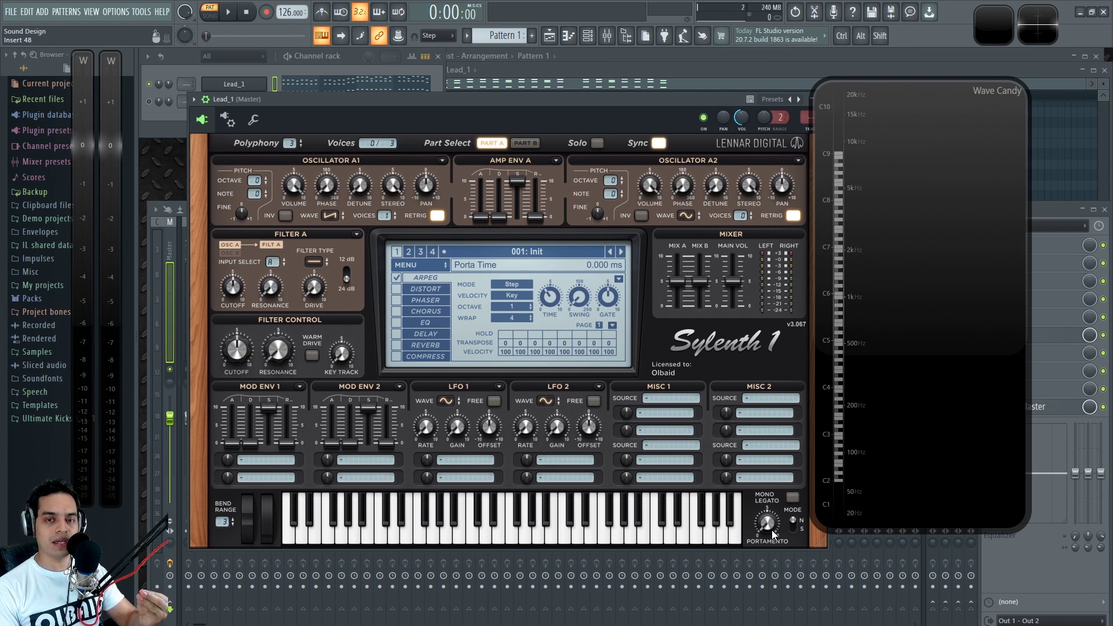
Lower the first step's velocity in the arpeggiator sequence to its minimum
mouse_move(502, 350)
mouse_down()
mouse_move(502, 441)
mouse_move(498, 353)
mouse_up()
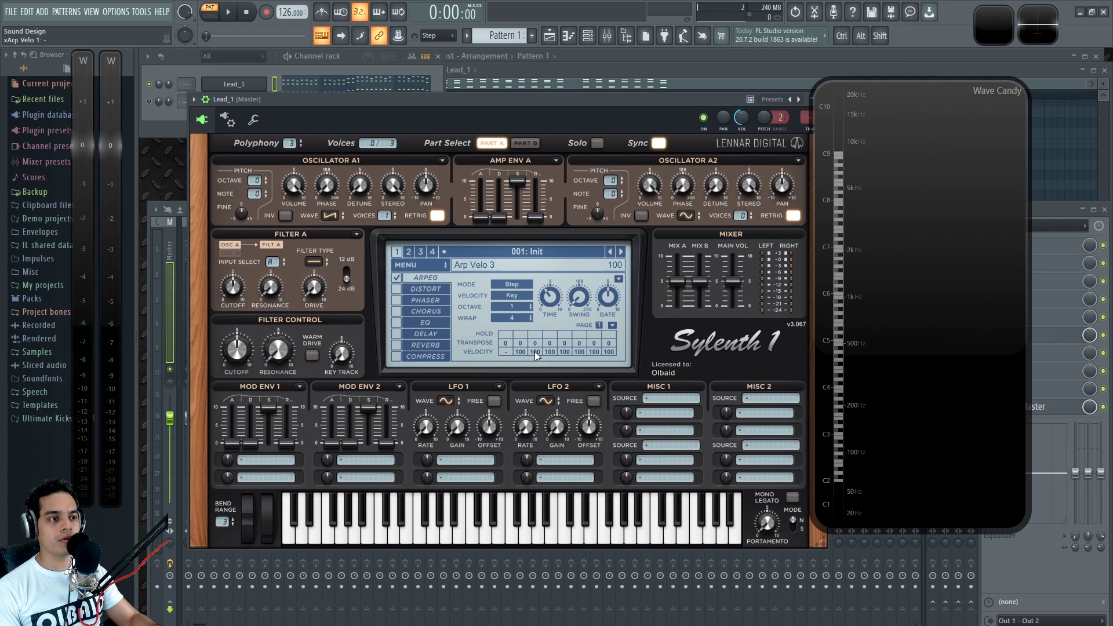
Set the transpose of the arpeggiator's third step to +7
drag(534, 345, 538, 319)
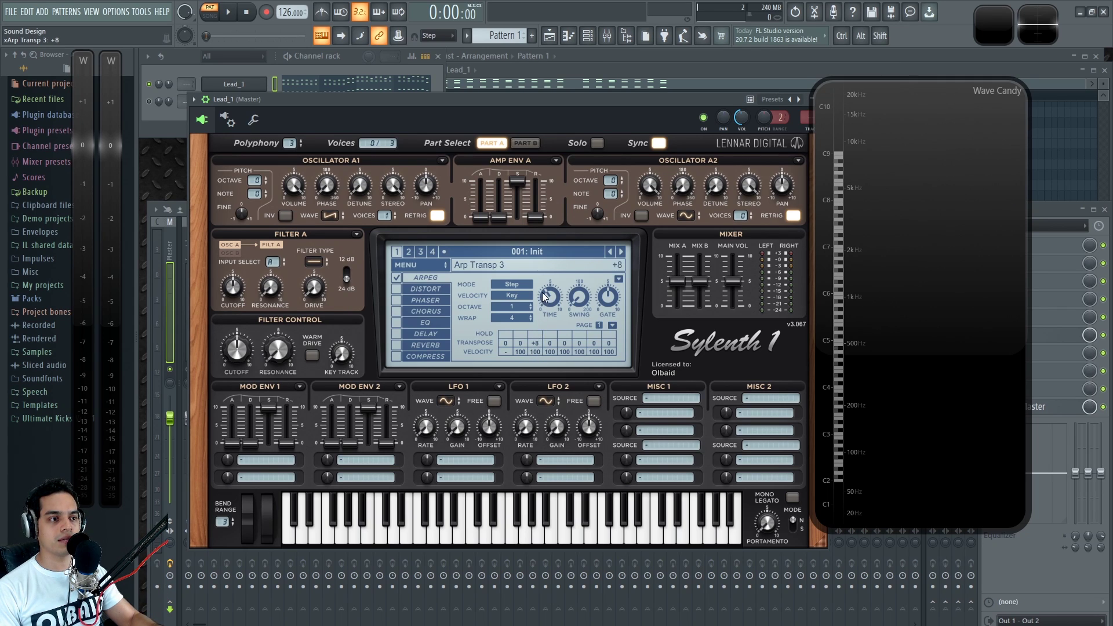
drag(541, 315, 546, 309)
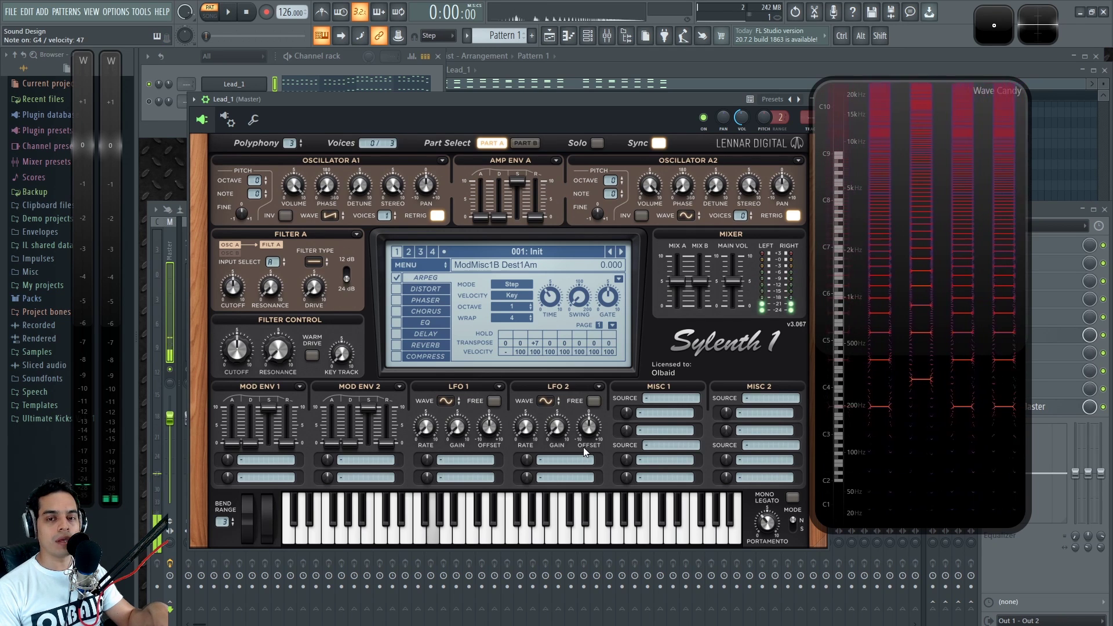
Try Hold on the arpeggiator's second and third steps, and turn it off again
click(520, 335)
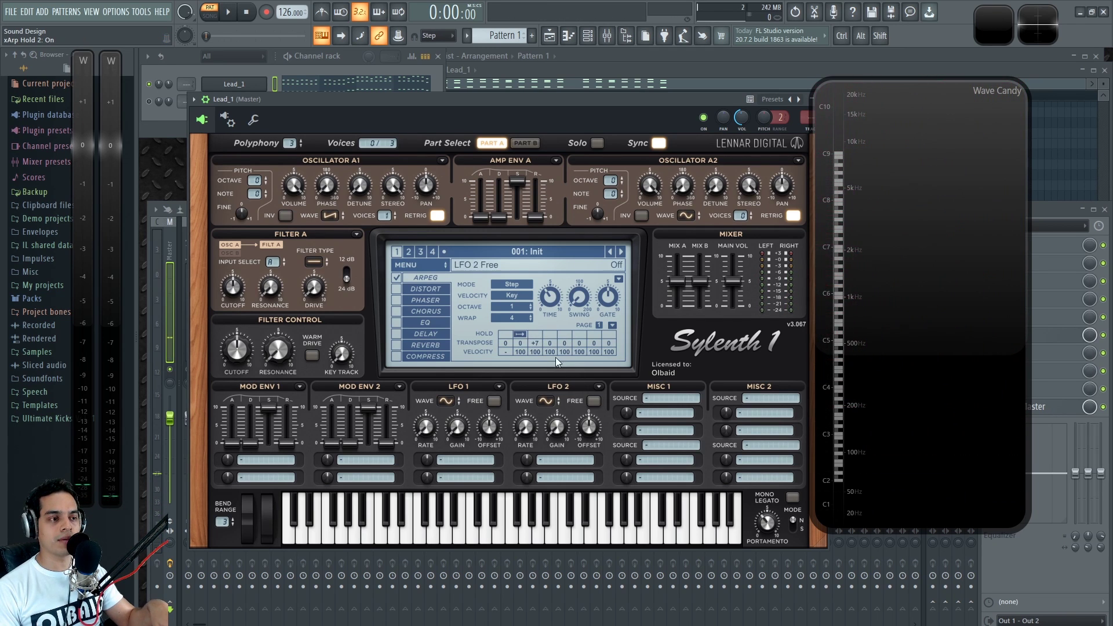
click(535, 336)
drag(535, 337, 538, 331)
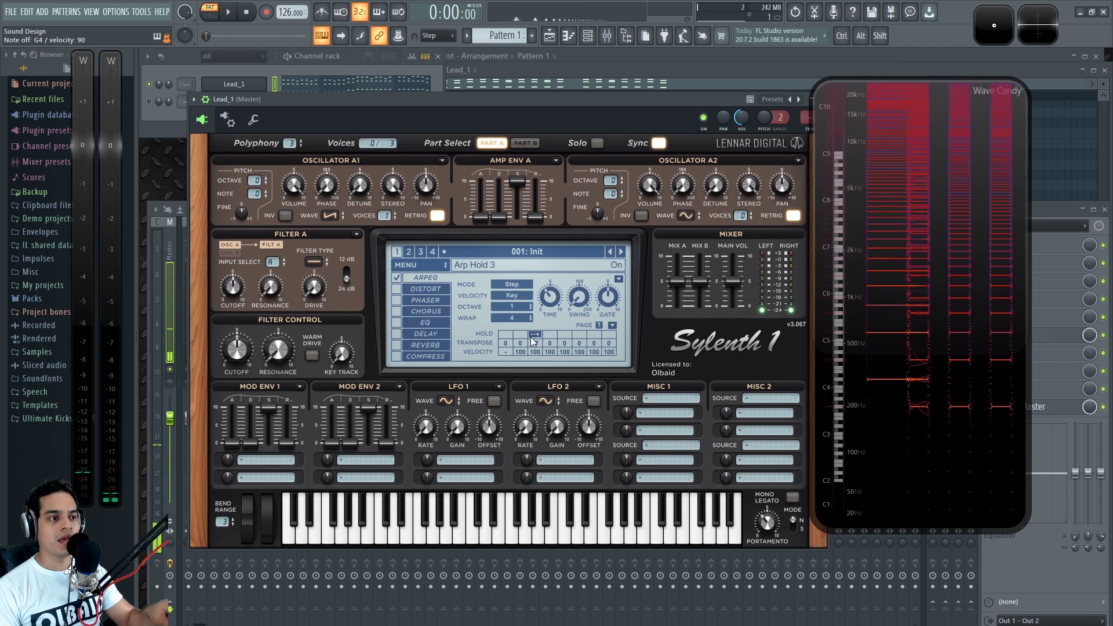
click(533, 335)
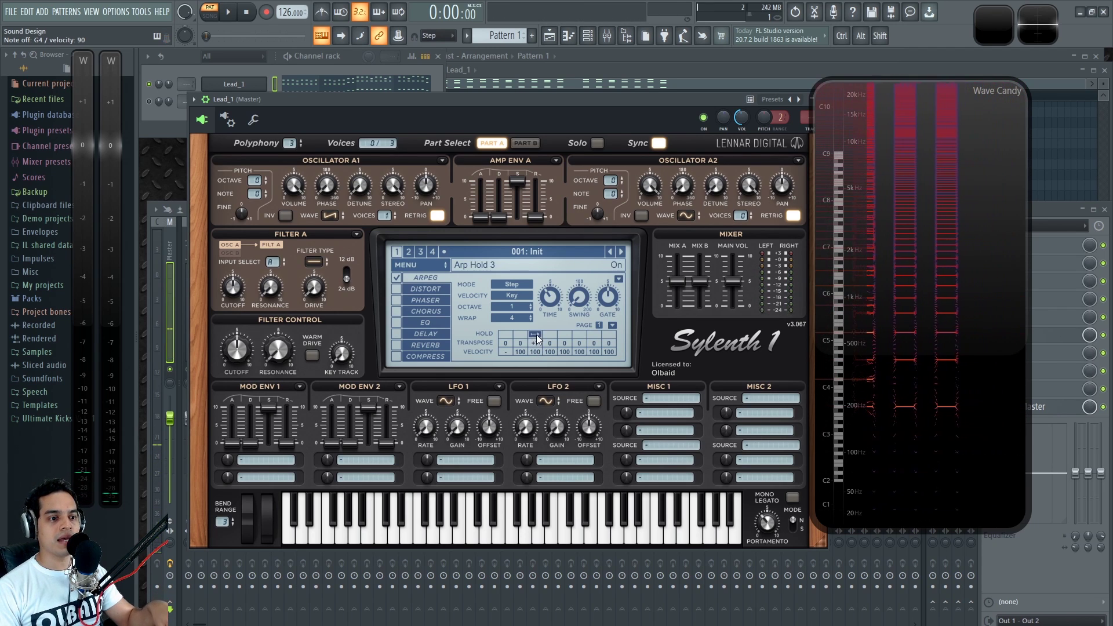
Turn on Mono Legato and enable Hold on the arpeggiator's second step
click(793, 497)
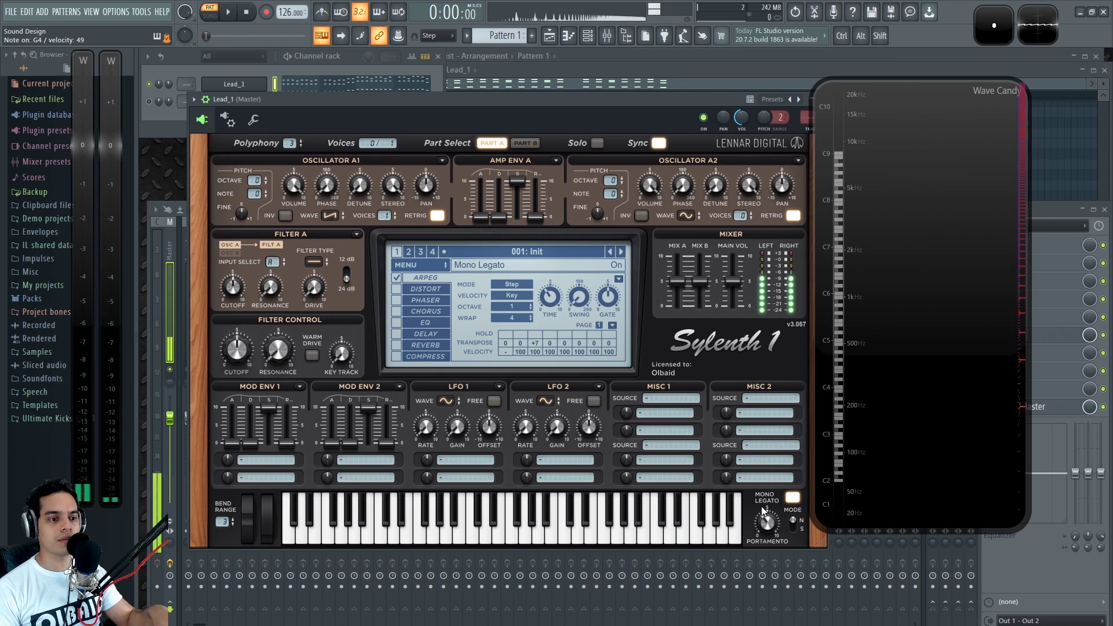
click(522, 335)
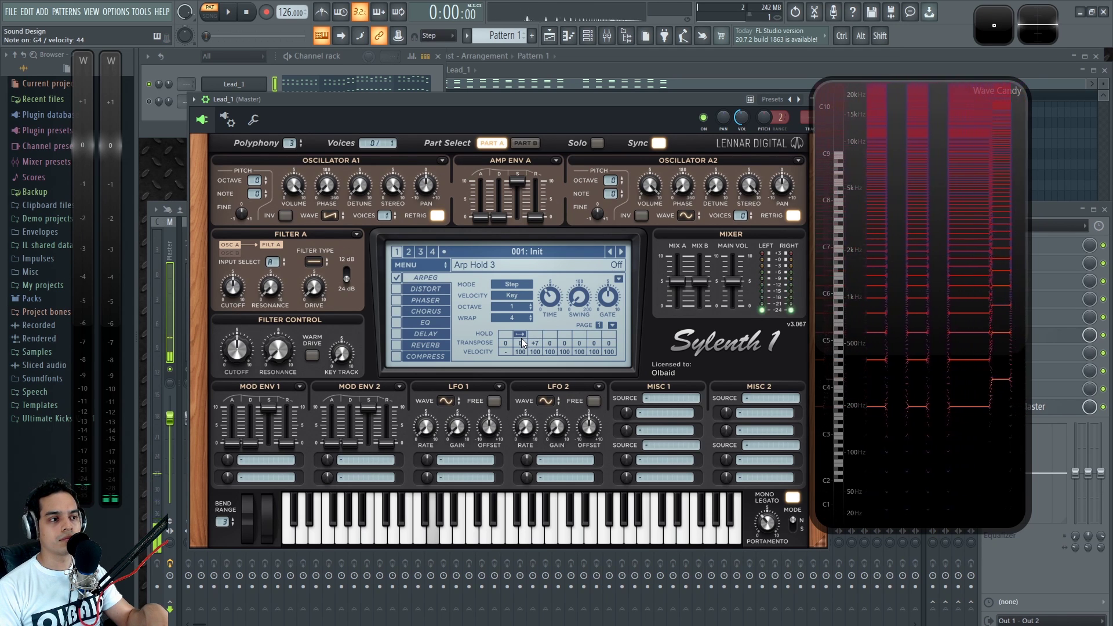
Transpose the arpeggiator's fourth step by +4 with Hold enabled, and show page 2 of the step sequence
drag(554, 347, 550, 336)
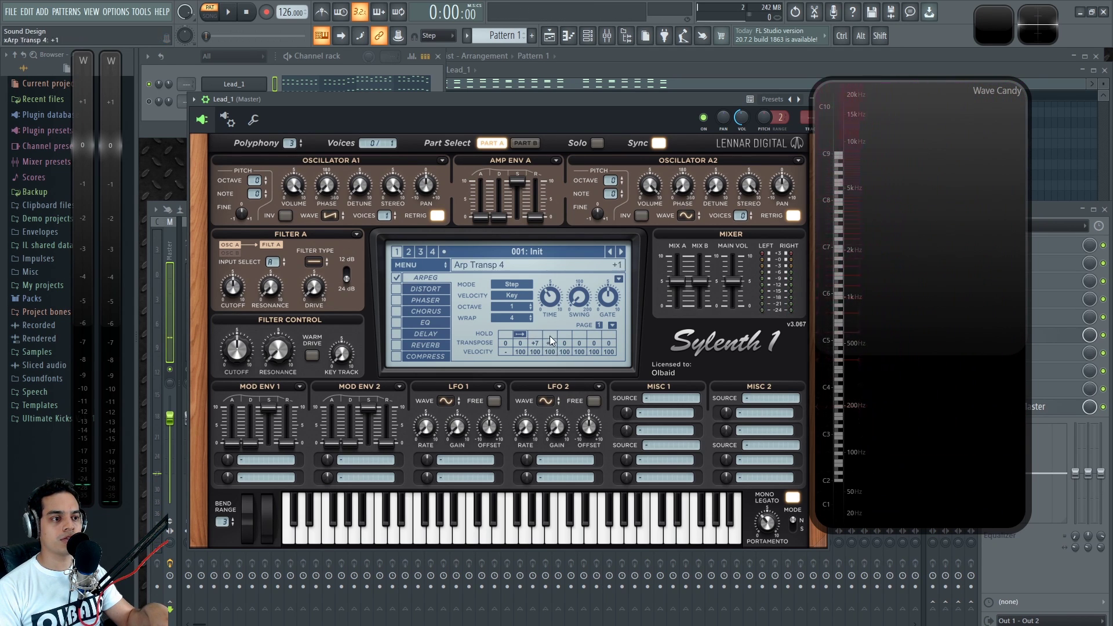
scroll(552, 342, up, 2)
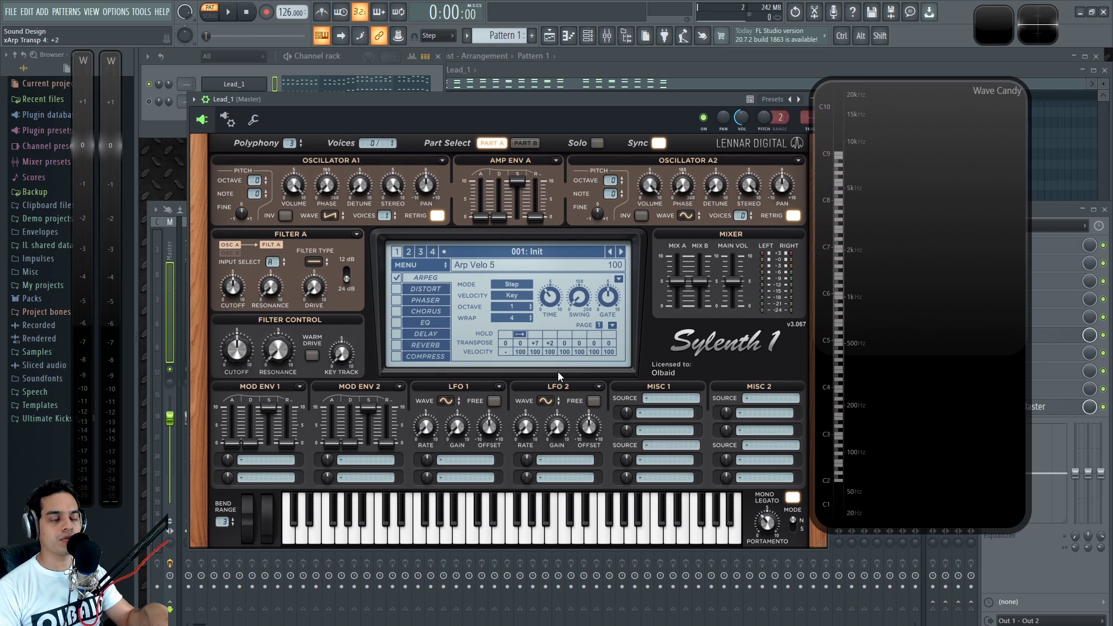
click(551, 336)
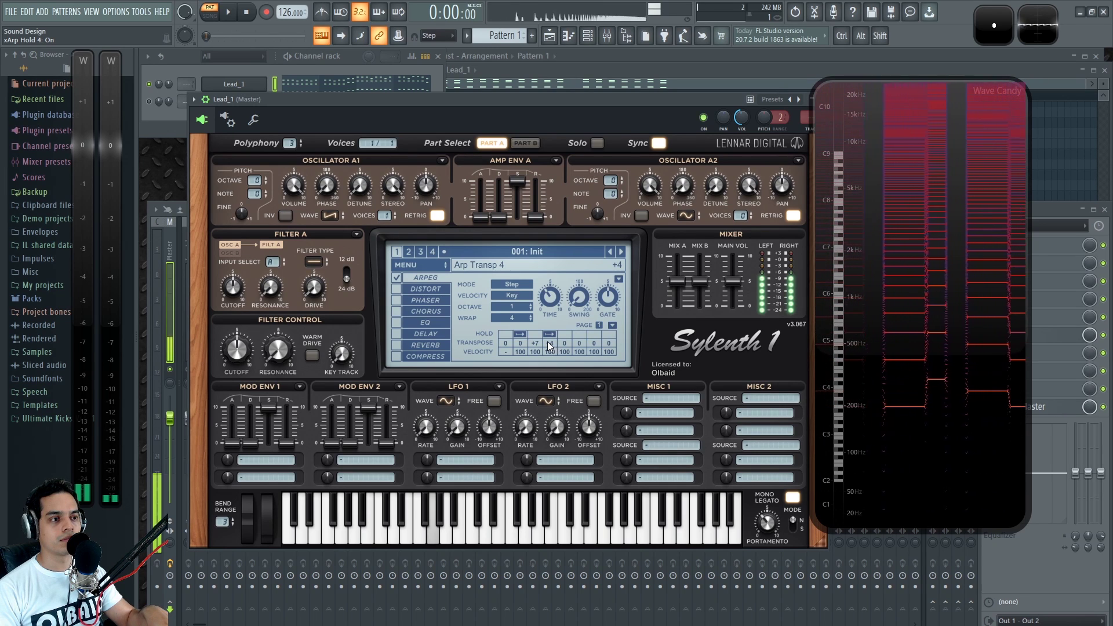
click(598, 326)
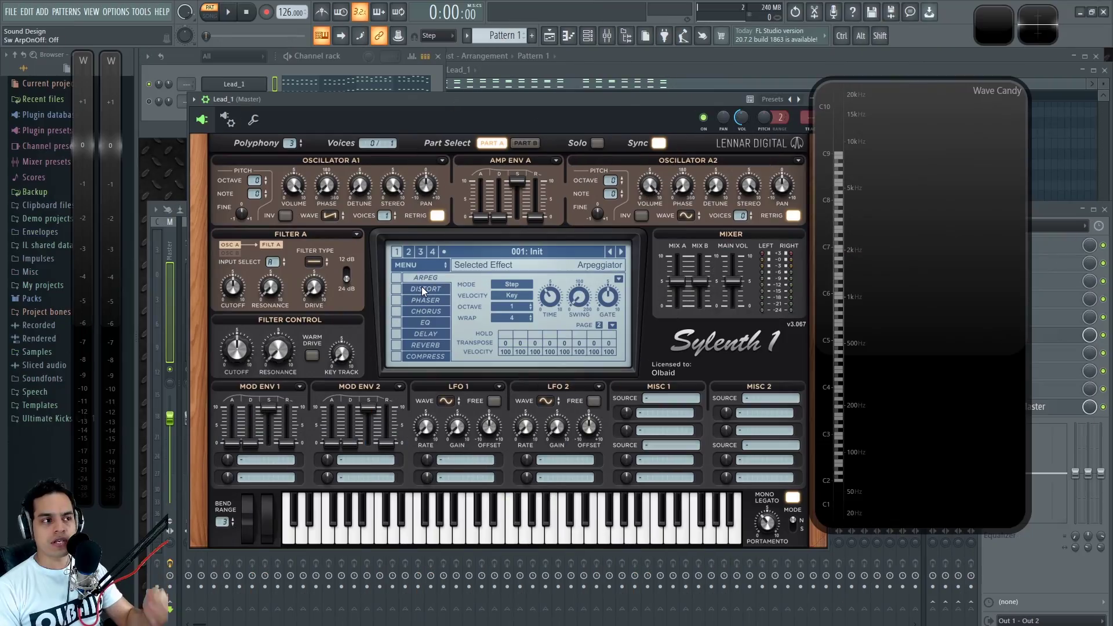
Enable the distortion effect with the OverDrive type, and switch Wave Candy to its oscilloscope view
click(422, 289)
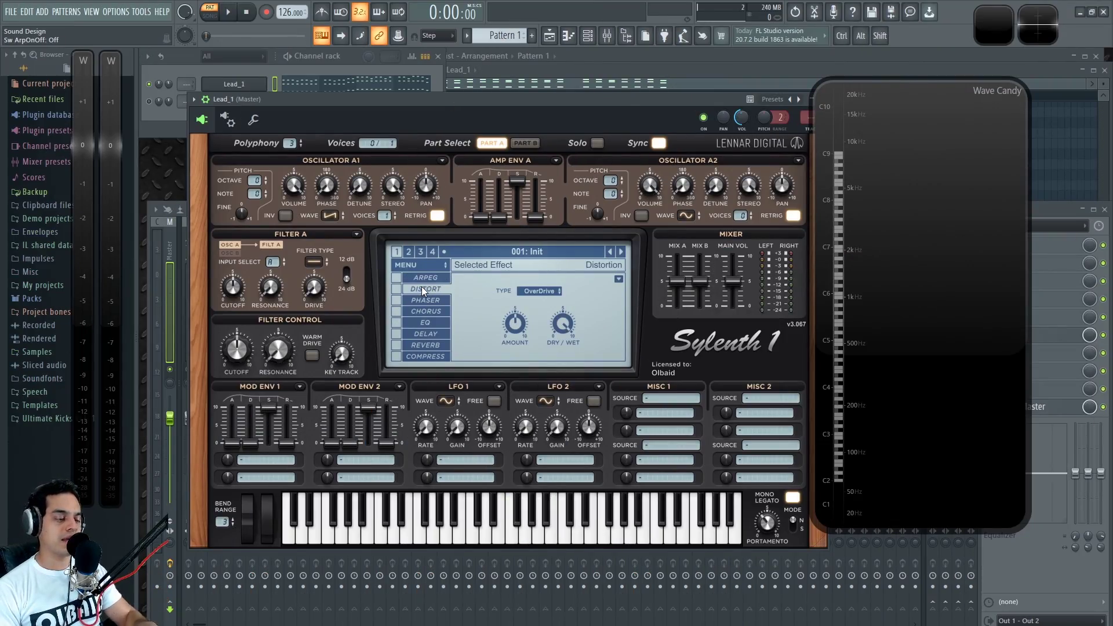
click(397, 289)
click(551, 291)
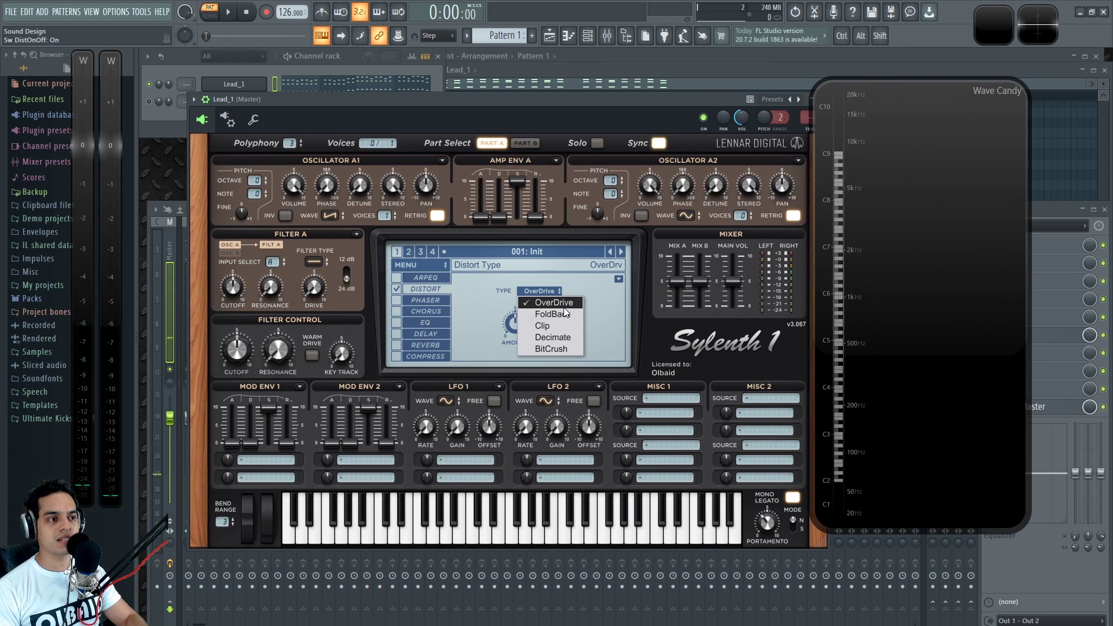
click(563, 305)
click(925, 203)
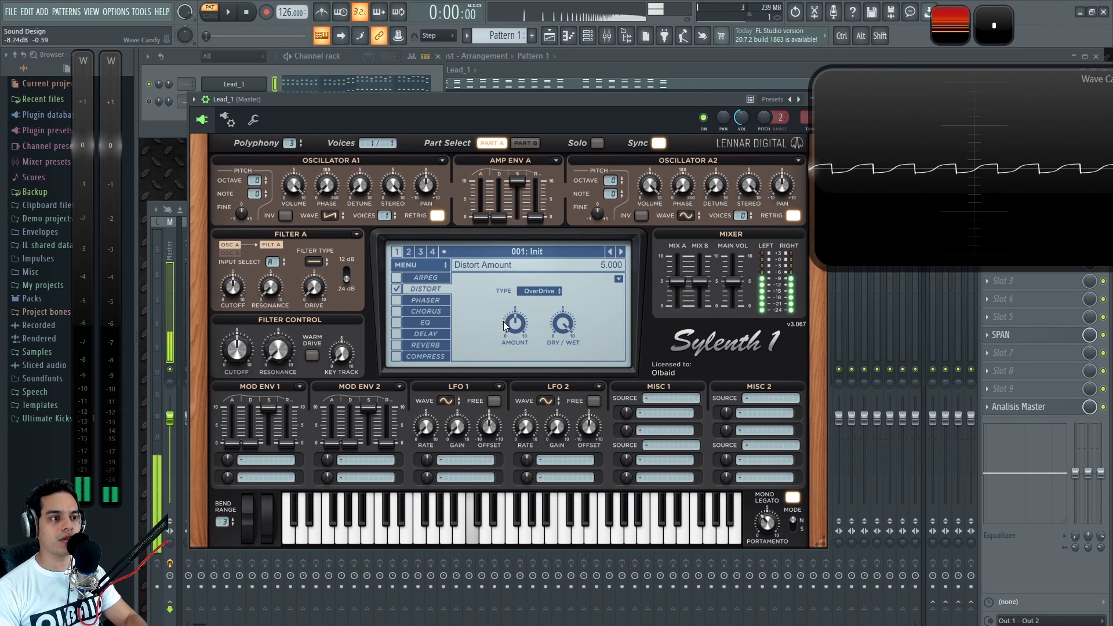
Try the FoldBack, Clip, Decimate and BitCrush distortion types in turn, and return to OverDrive
click(540, 290)
click(548, 314)
click(538, 290)
click(548, 325)
click(543, 291)
click(550, 337)
click(545, 294)
click(556, 350)
click(546, 292)
click(562, 301)
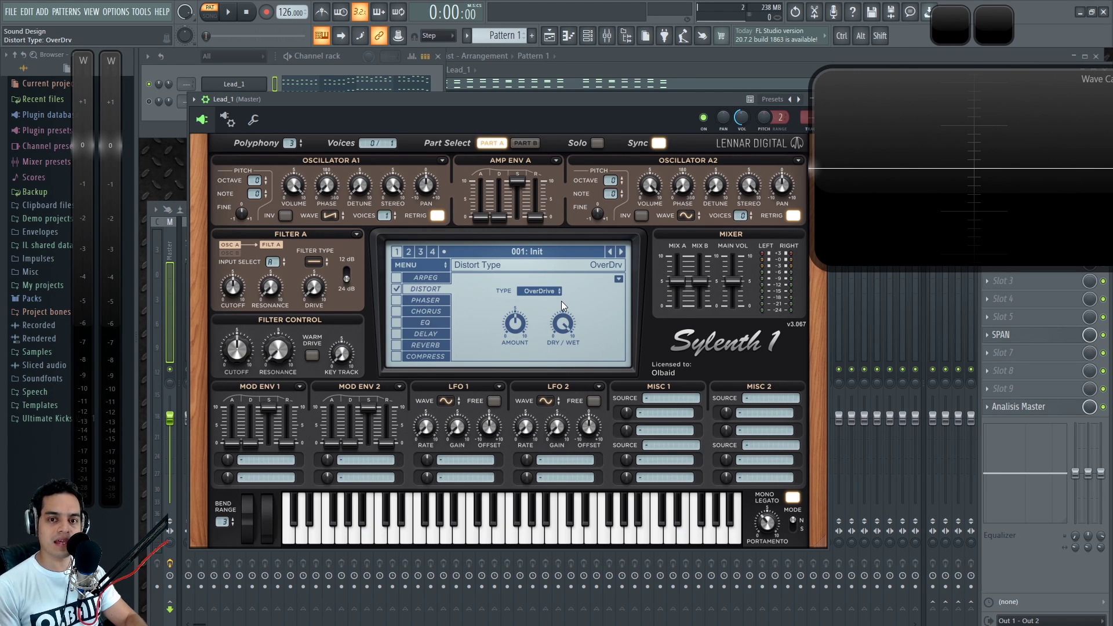
Sweep the distortion's Dry/Wet down and back to 100 %, and adjust the Amount to about 5.8
drag(563, 323, 565, 375)
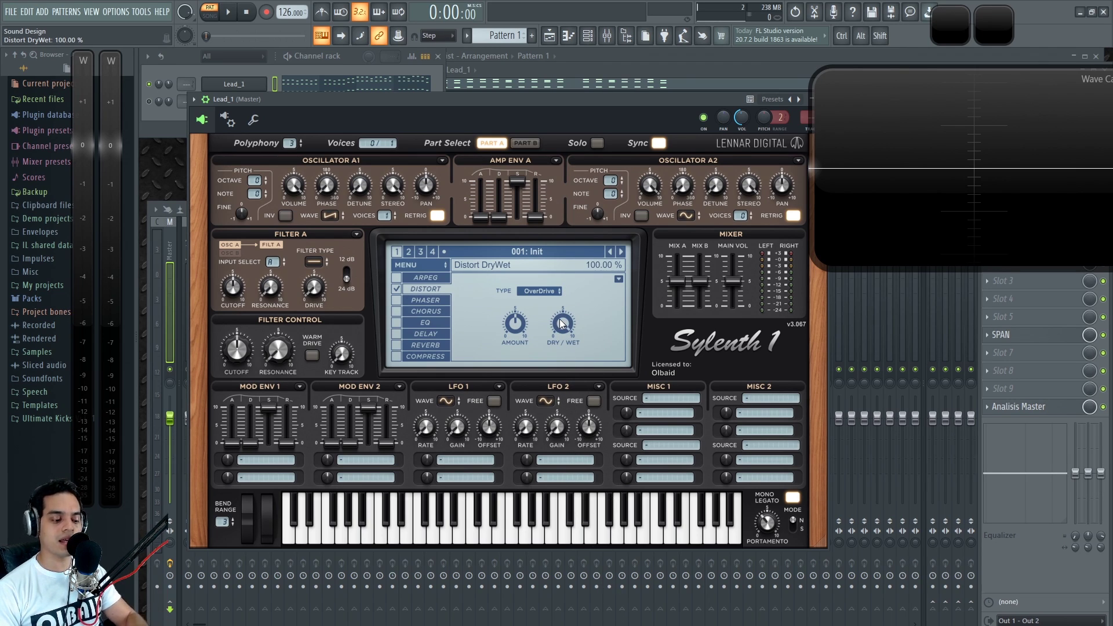
drag(562, 324, 530, 258)
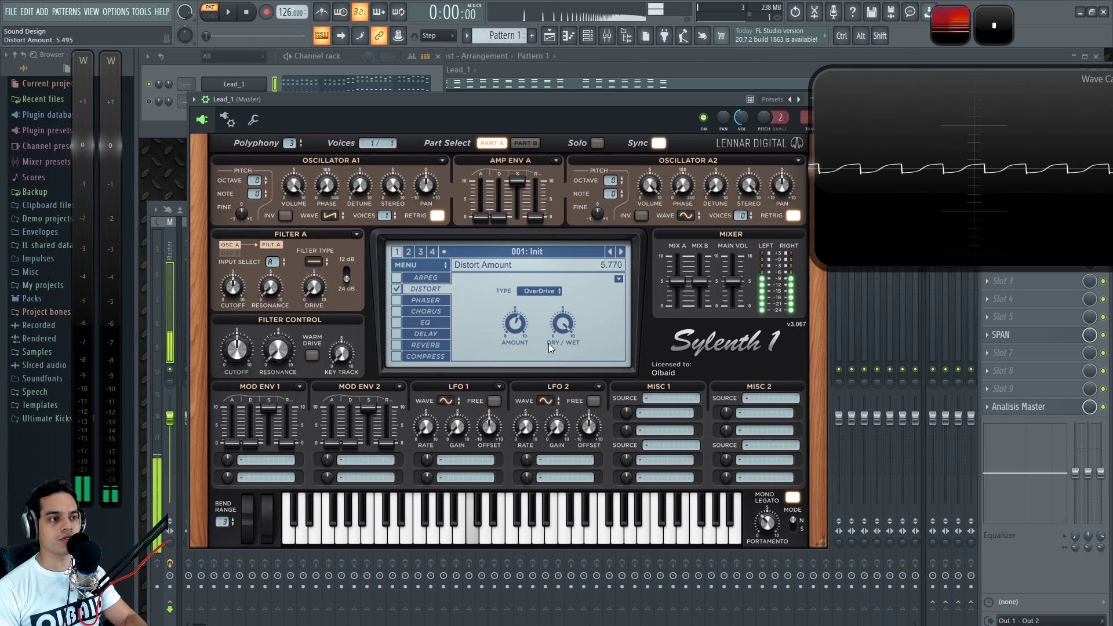
Set the distortion type to FoldBack and sweep its Amount down and up to about 9.6
click(546, 294)
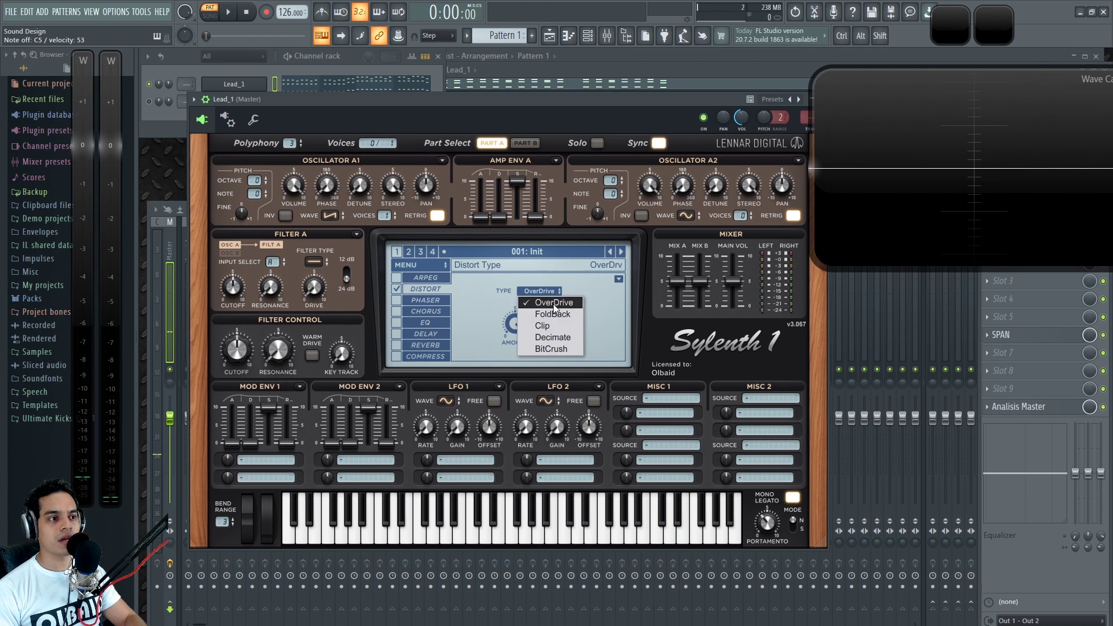
click(554, 312)
drag(517, 329, 519, 363)
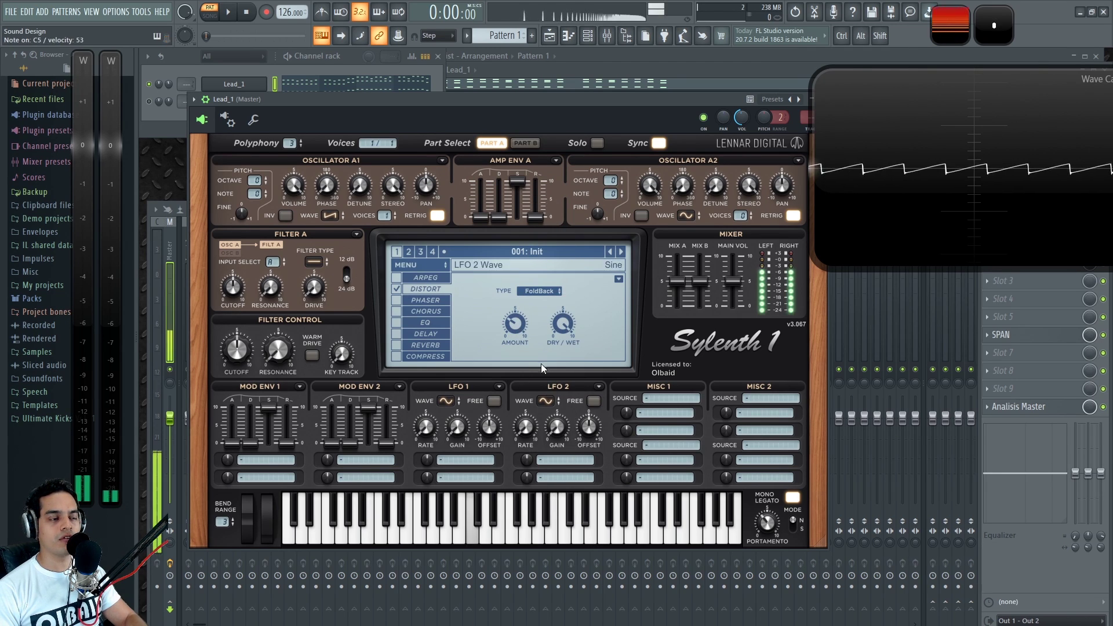
drag(516, 307, 530, 287)
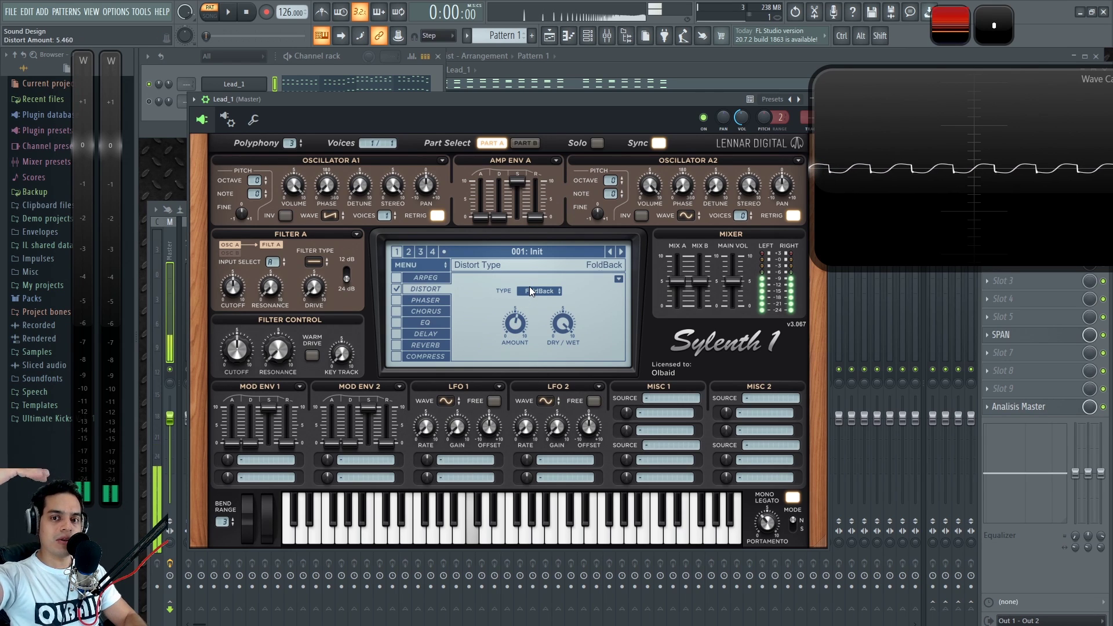
drag(512, 324, 529, 266)
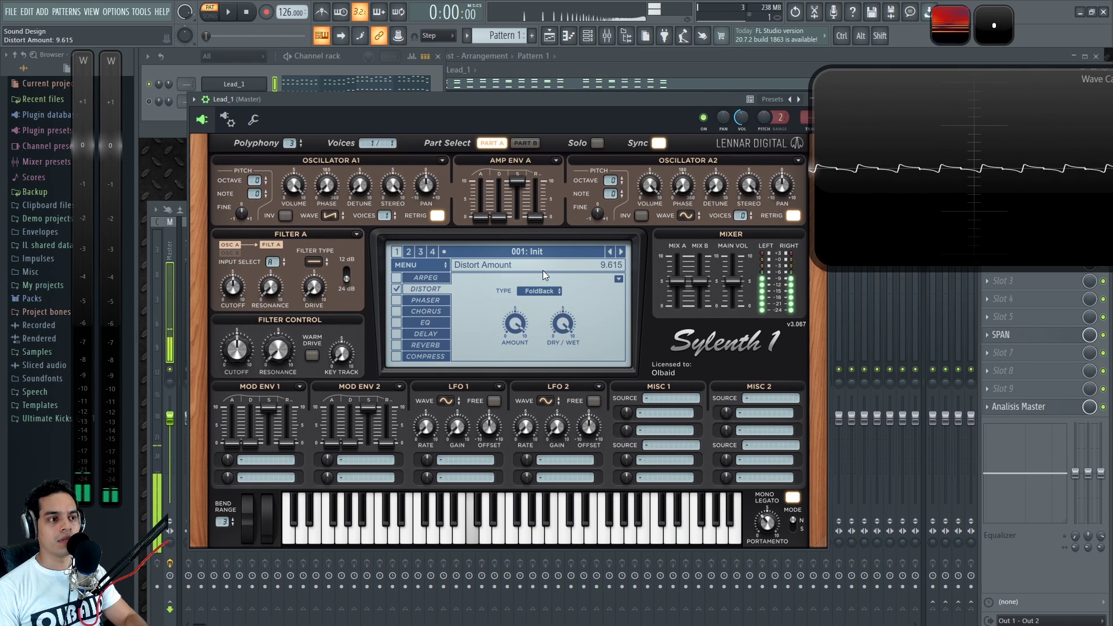
Set the distortion type to Clip and sweep its Amount, ending at about 2.4
click(539, 292)
click(533, 325)
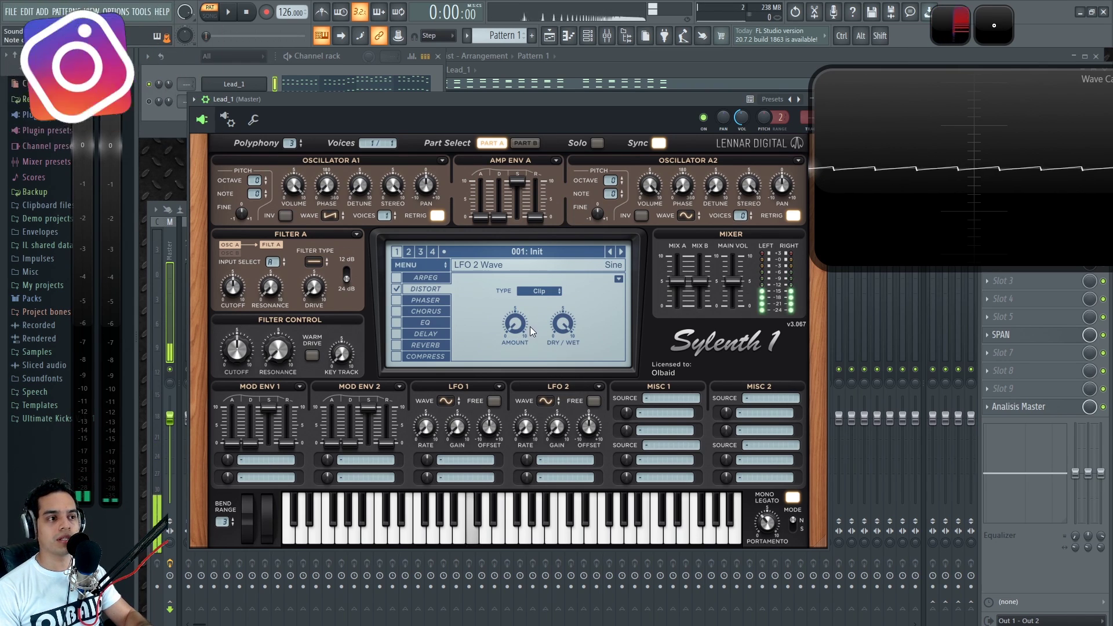
drag(513, 291, 512, 234)
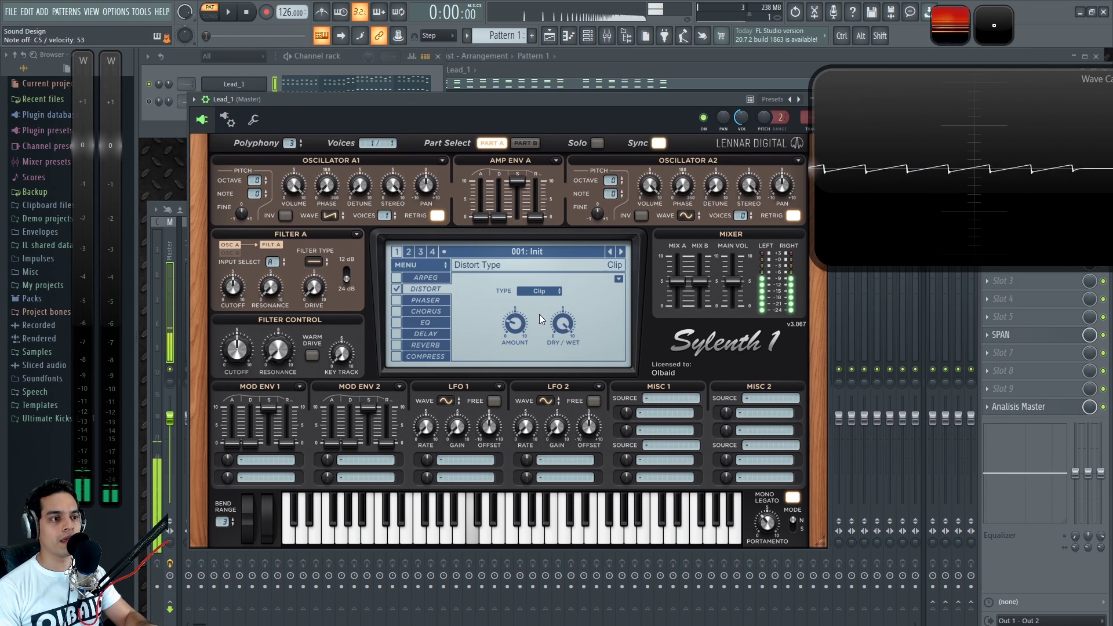
Try the Decimate distortion type with a raised Amount, and change the type to BitCrush
click(545, 291)
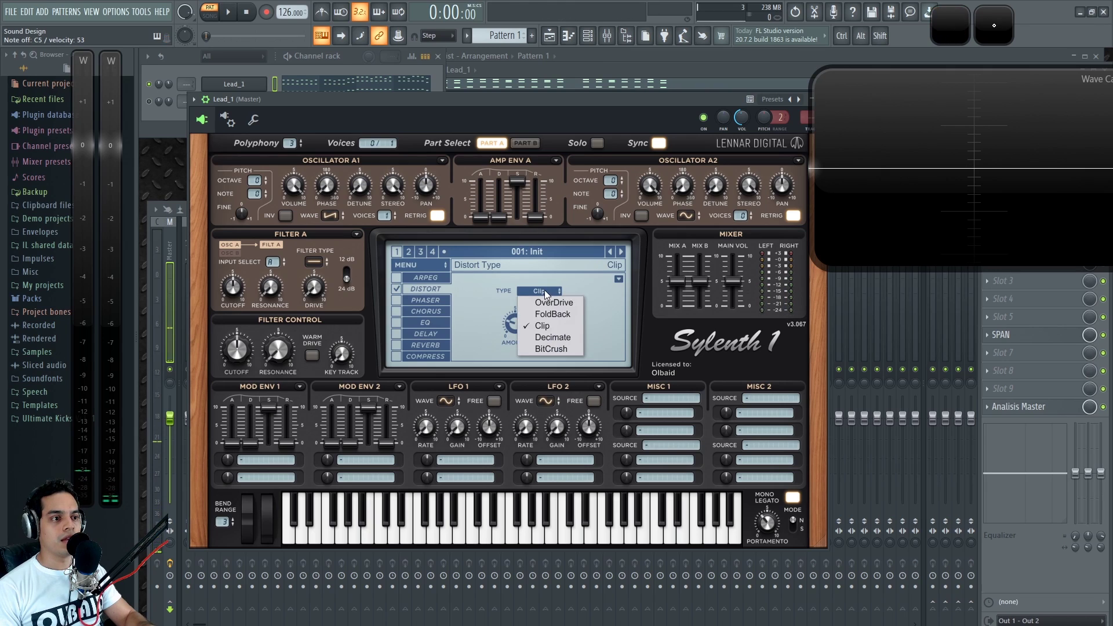
click(562, 340)
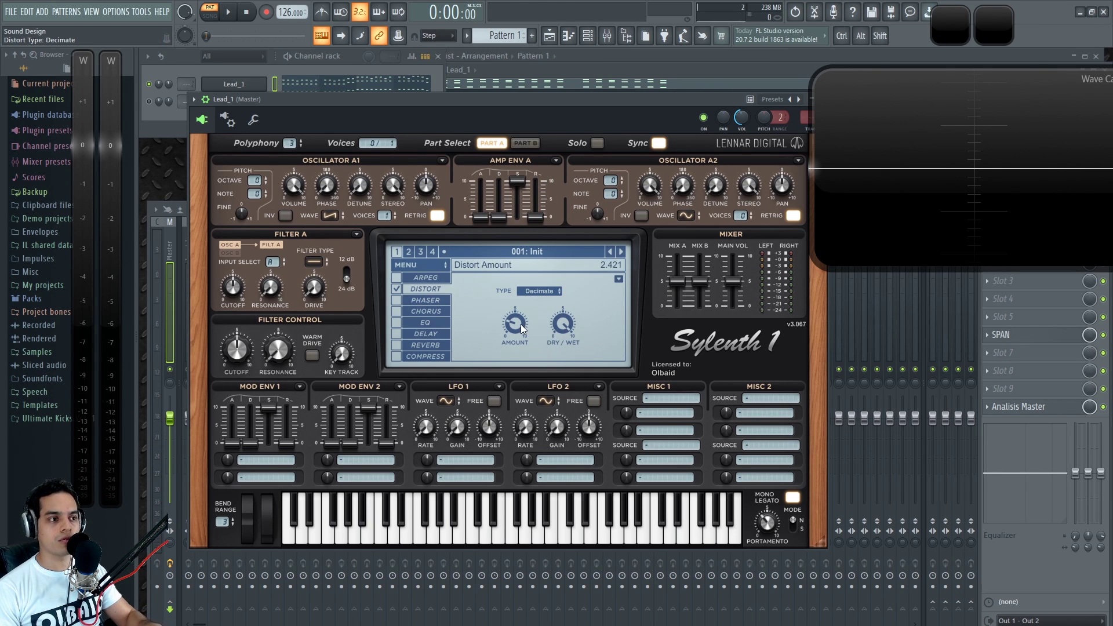
drag(522, 328, 524, 230)
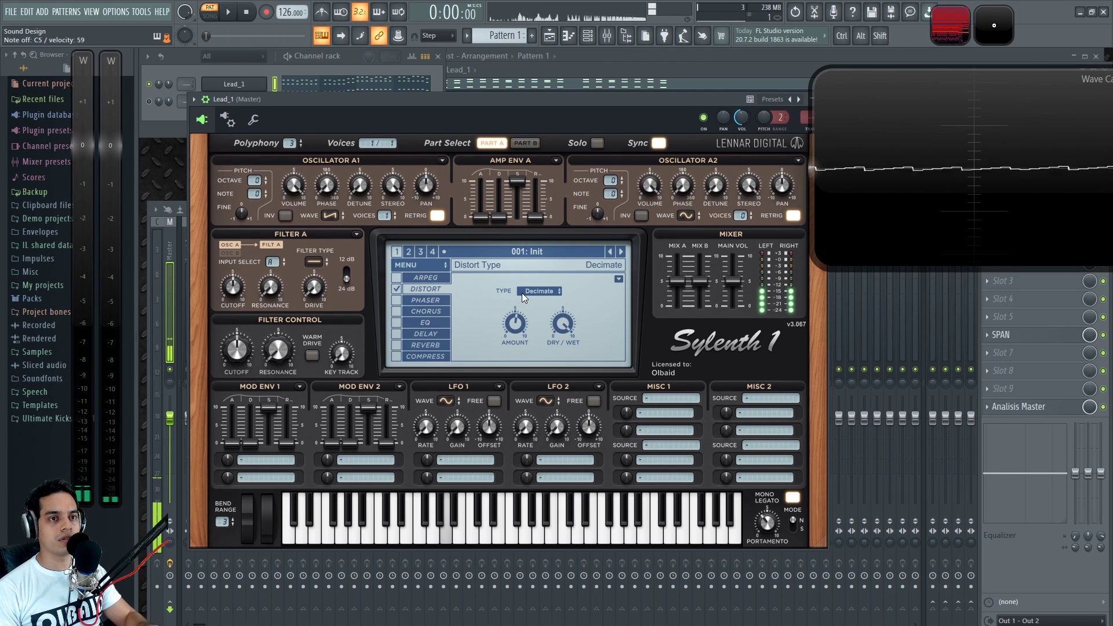
click(538, 291)
click(551, 350)
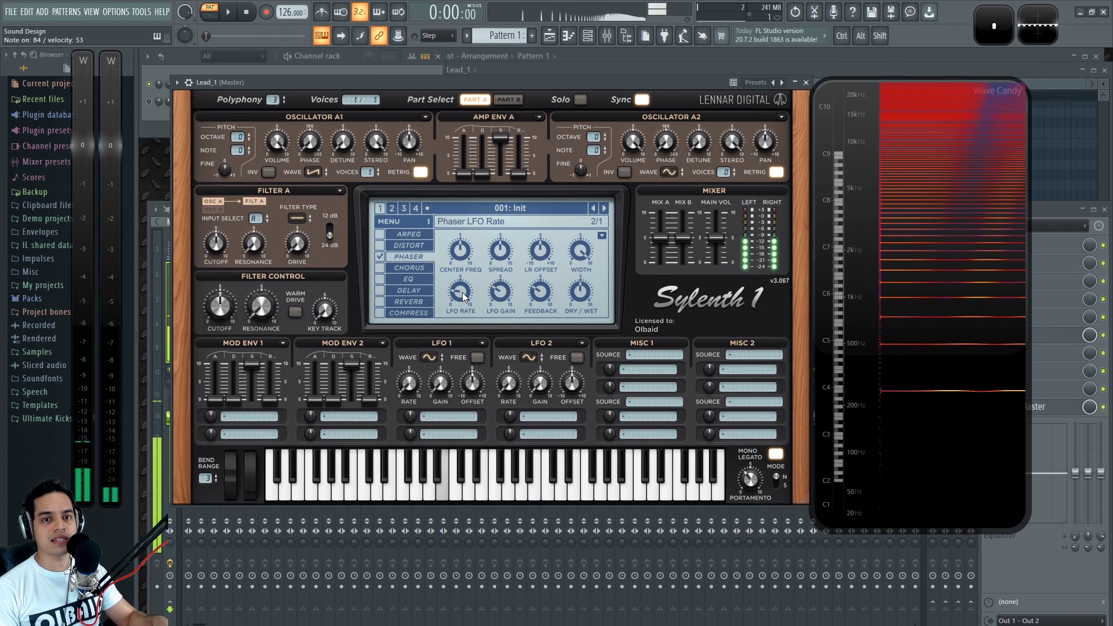
Sweep the phaser's LFO Rate up to 1/32D and lower it again
drag(464, 297, 464, 273)
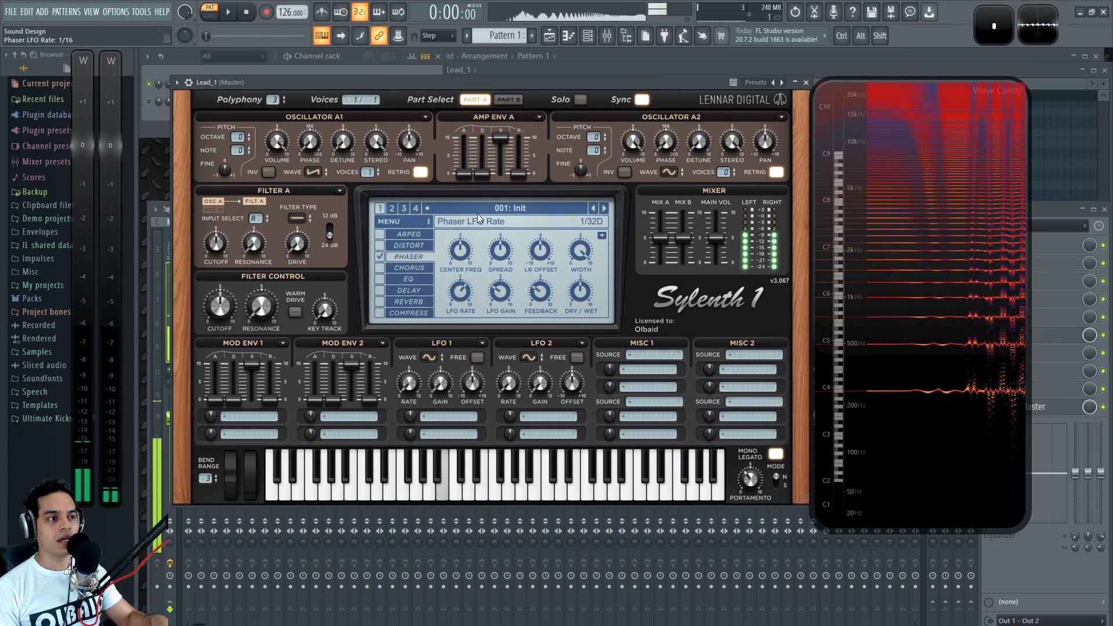
scroll(457, 305, up, 1)
drag(461, 367, 464, 374)
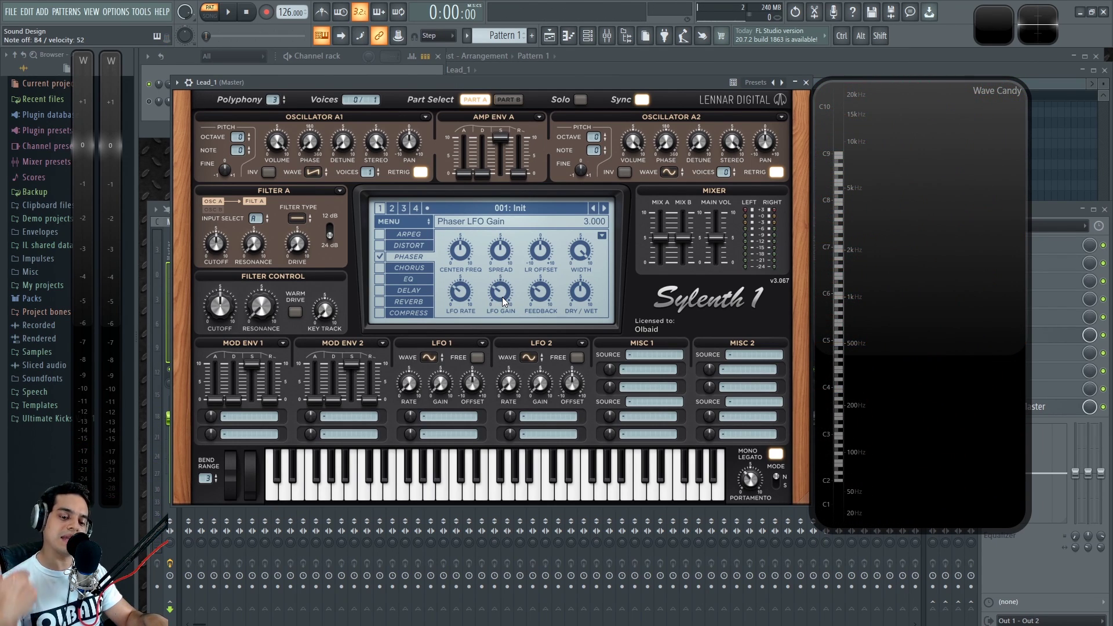
Sweep the phaser's LFO Gain down to about 1, up to 10 and back down, and raise the Feedback
drag(503, 297, 486, 322)
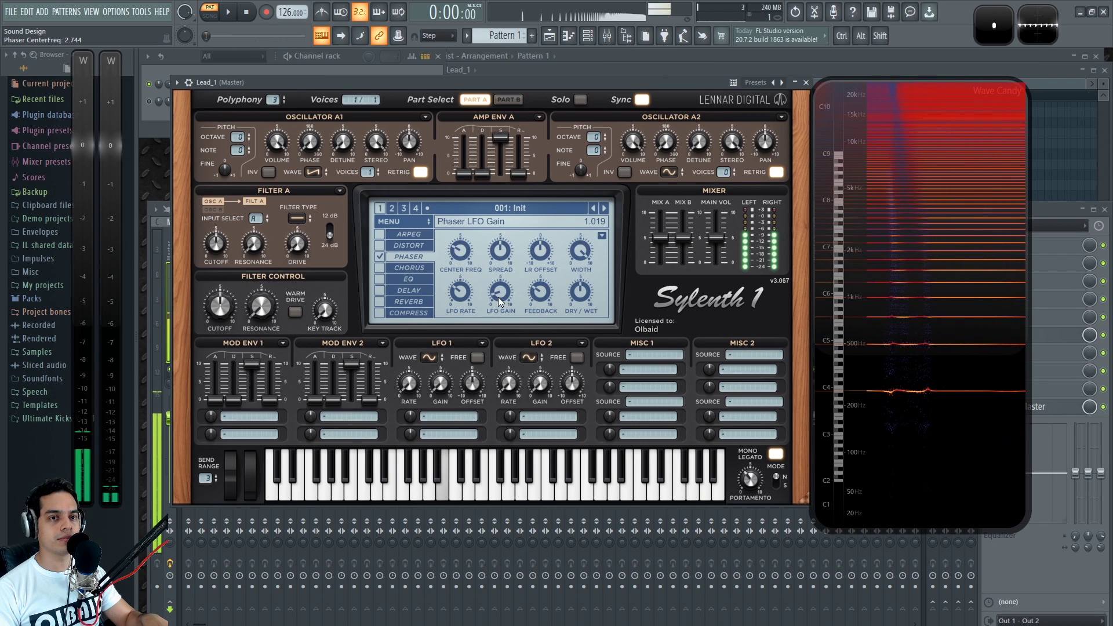
drag(502, 295, 506, 141)
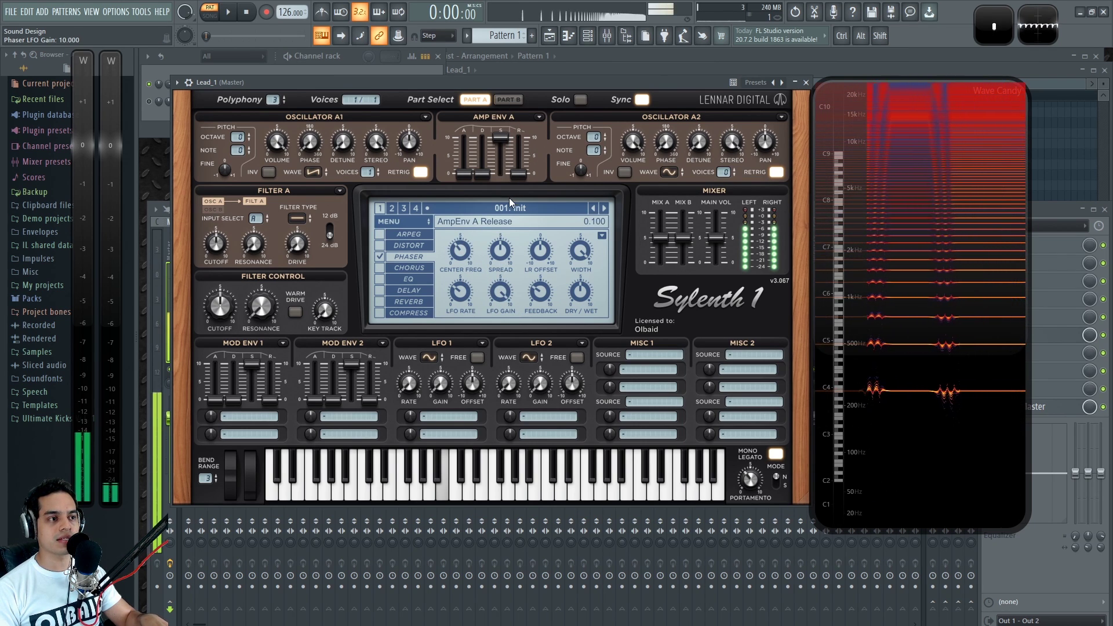
drag(509, 202, 507, 293)
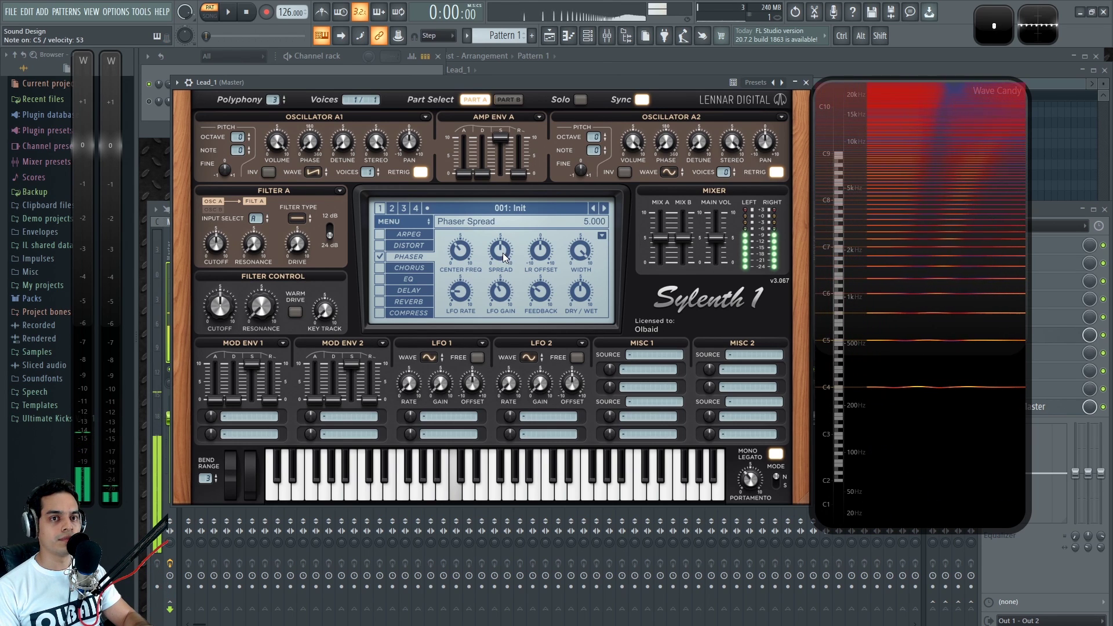
drag(541, 294, 545, 267)
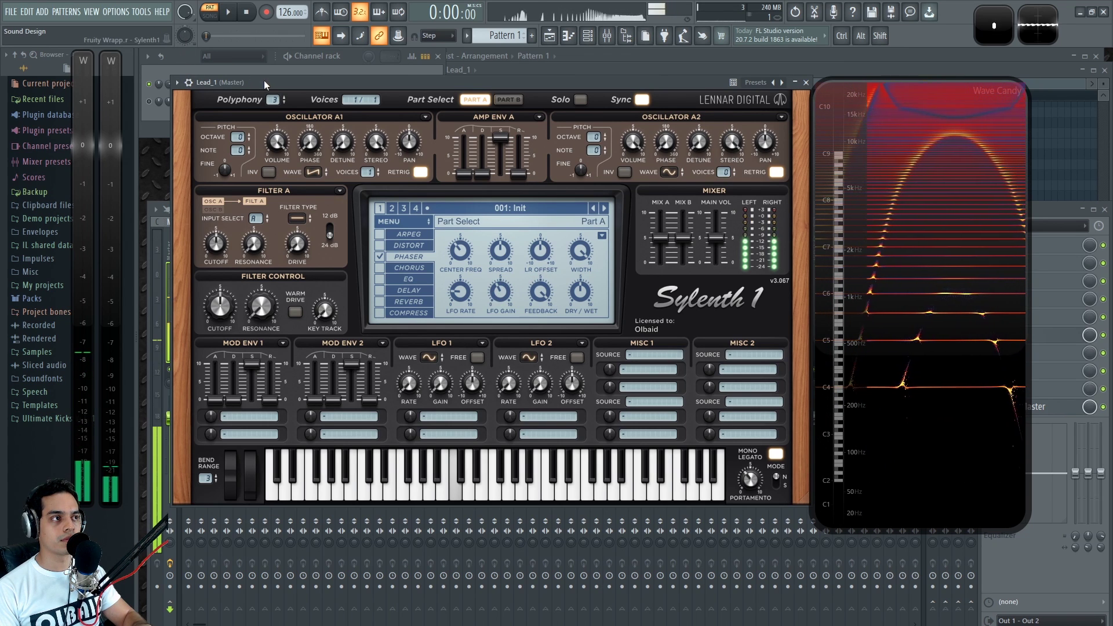
Reposition the Sylenth1 window and bring back the channel rack
drag(264, 81, 273, 82)
key(F6)
drag(547, 80, 530, 86)
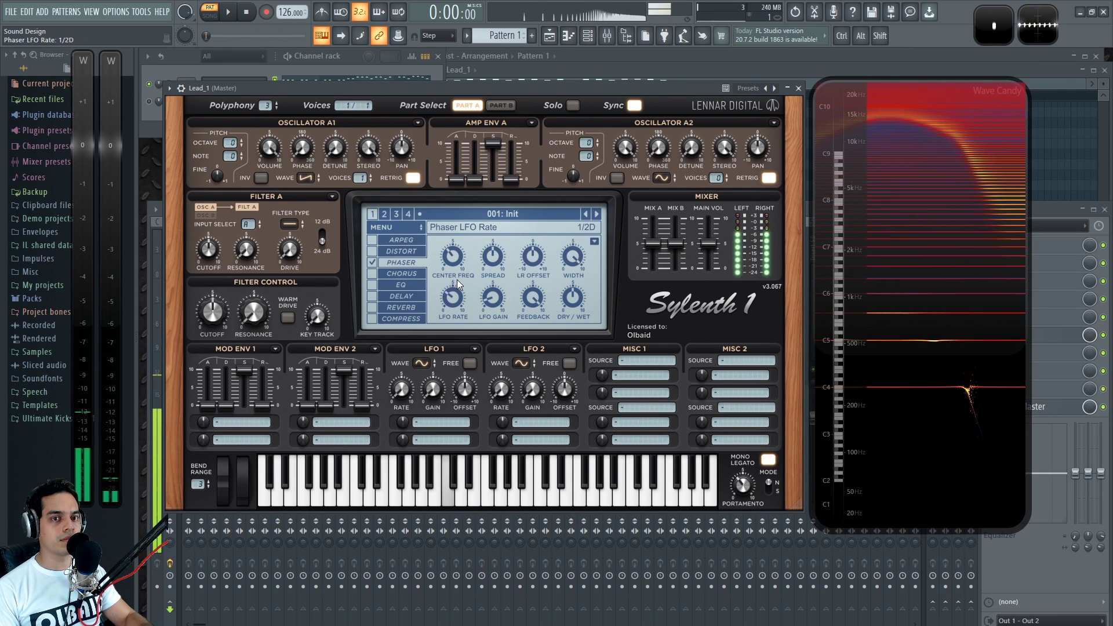
Raise the phaser's Spread
drag(492, 255, 512, 206)
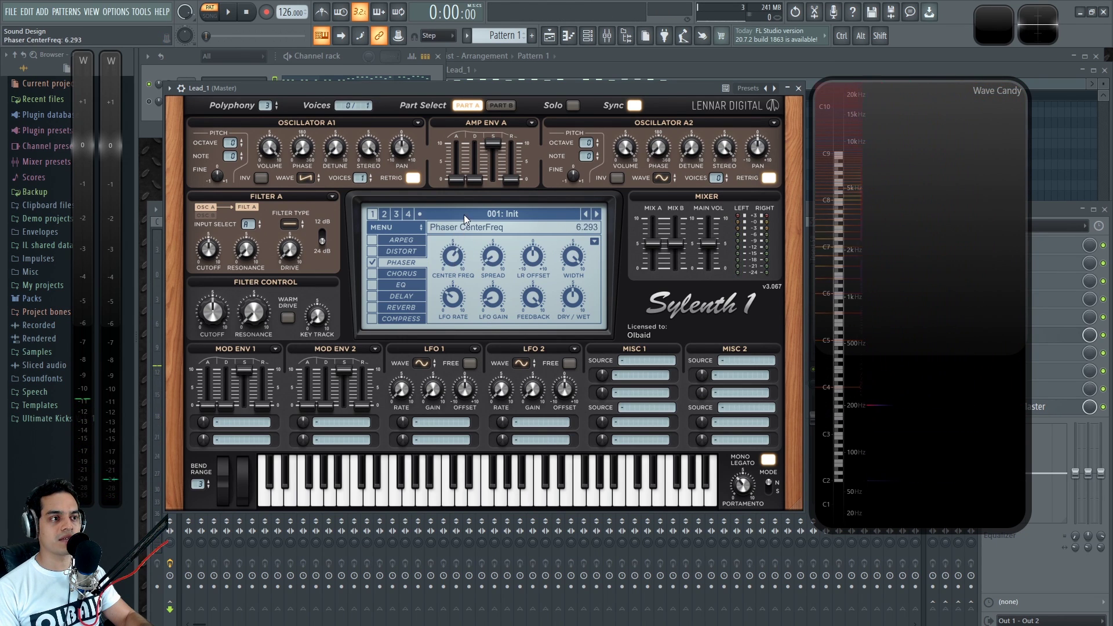
Adjust the phaser's Spread, then raise its LR Offset to about 4.3 and vary it
mouse_move(497, 263)
mouse_down()
mouse_move(496, 123)
mouse_move(502, 254)
mouse_up()
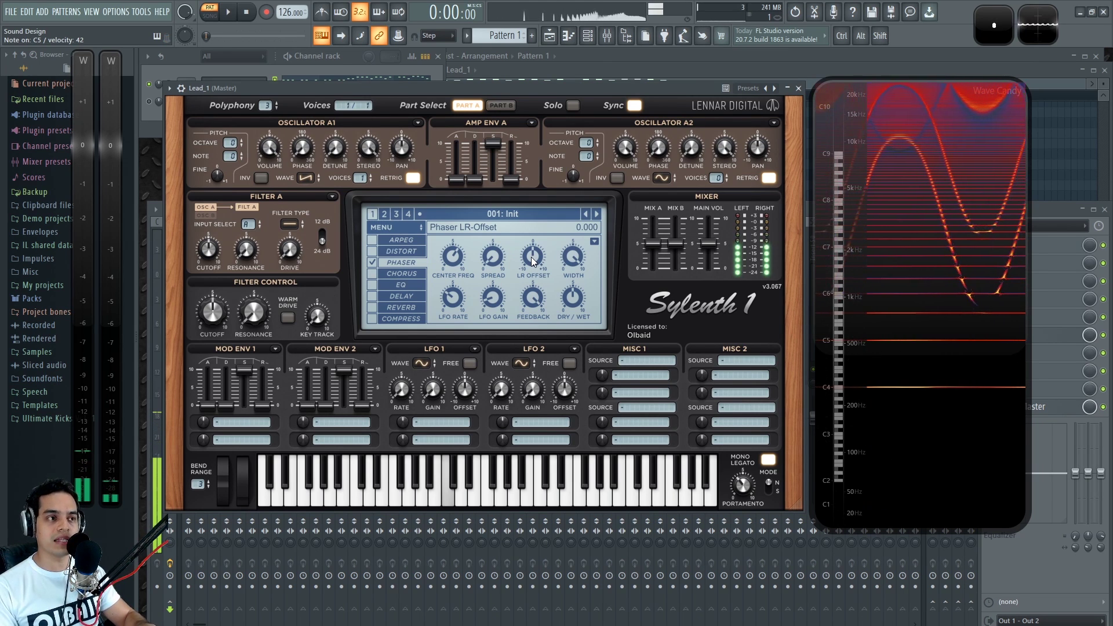
drag(532, 260, 543, 226)
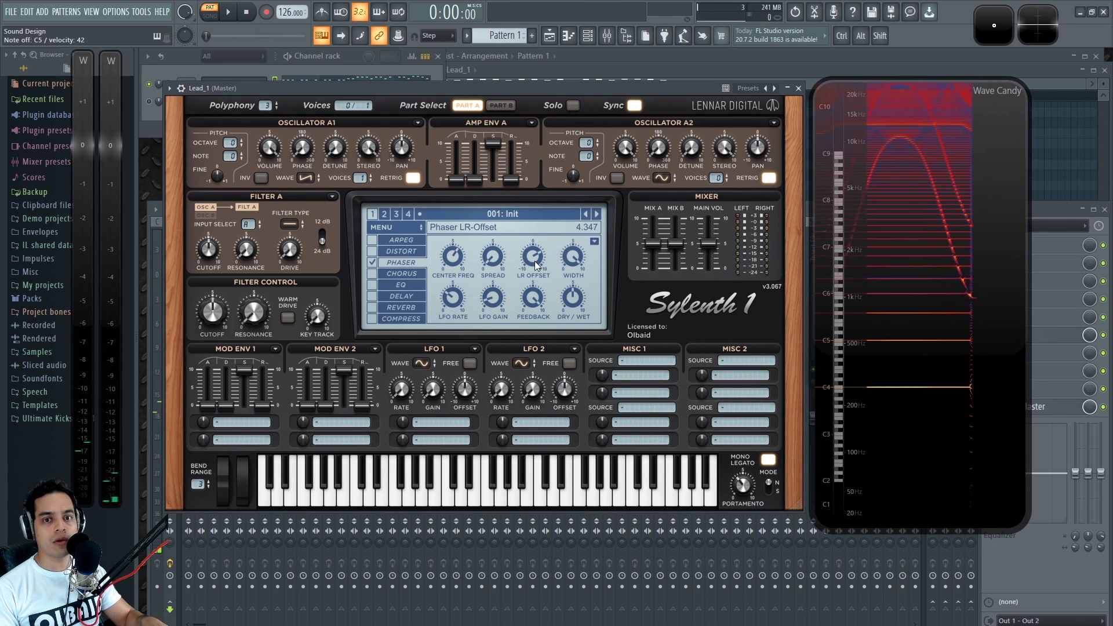
drag(536, 265, 537, 274)
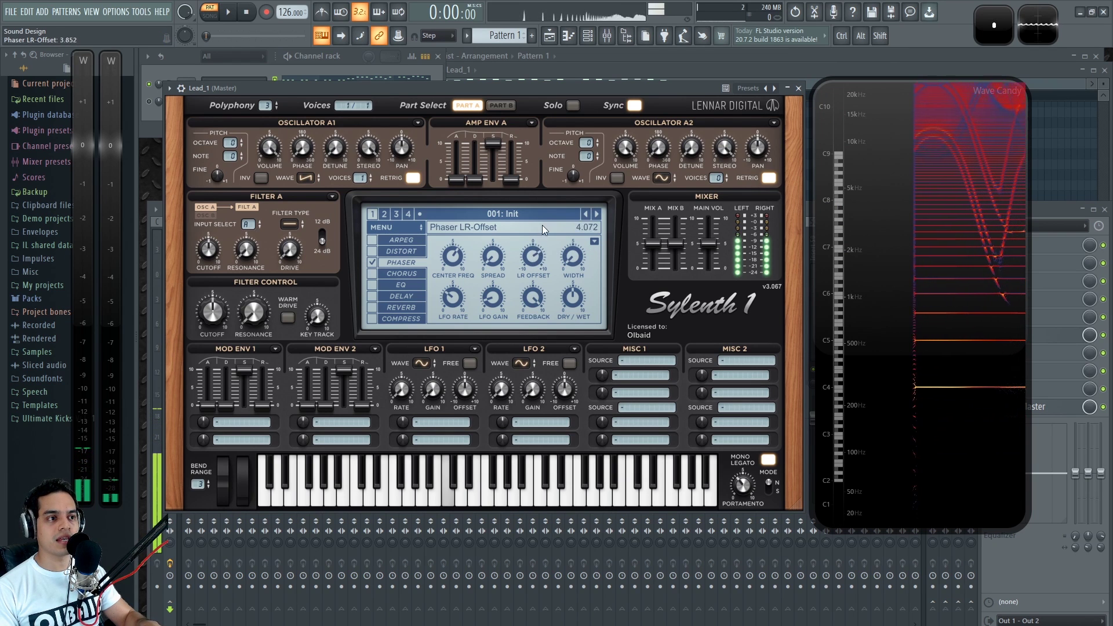
drag(544, 224, 552, 404)
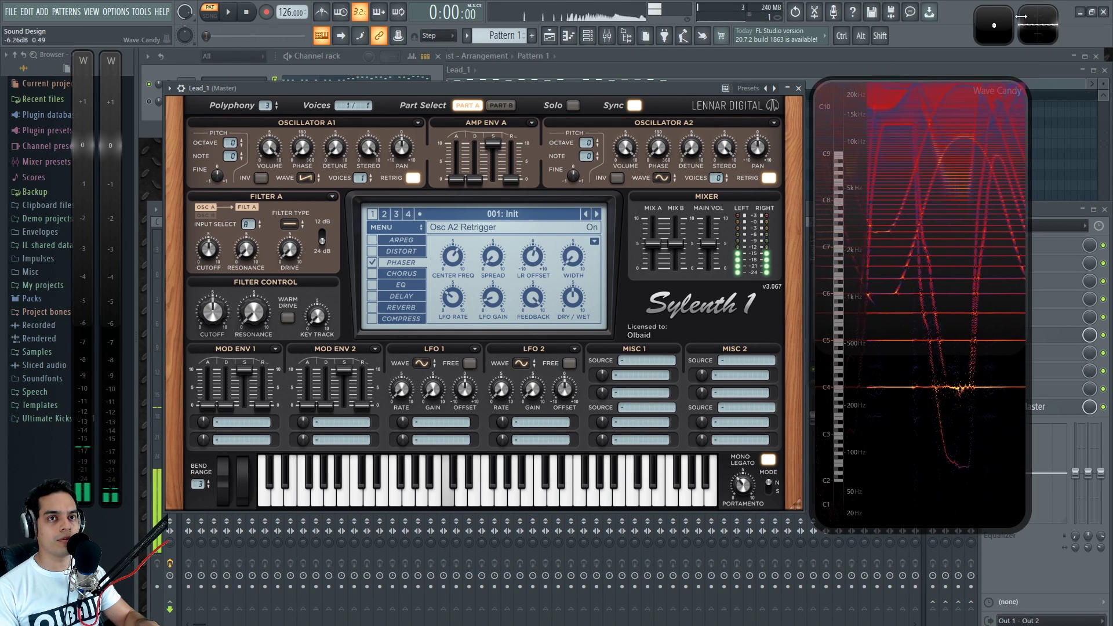
Enlarge the stereo vectorscope and sweep the phaser's LR Offset down to about -2.75
click(994, 24)
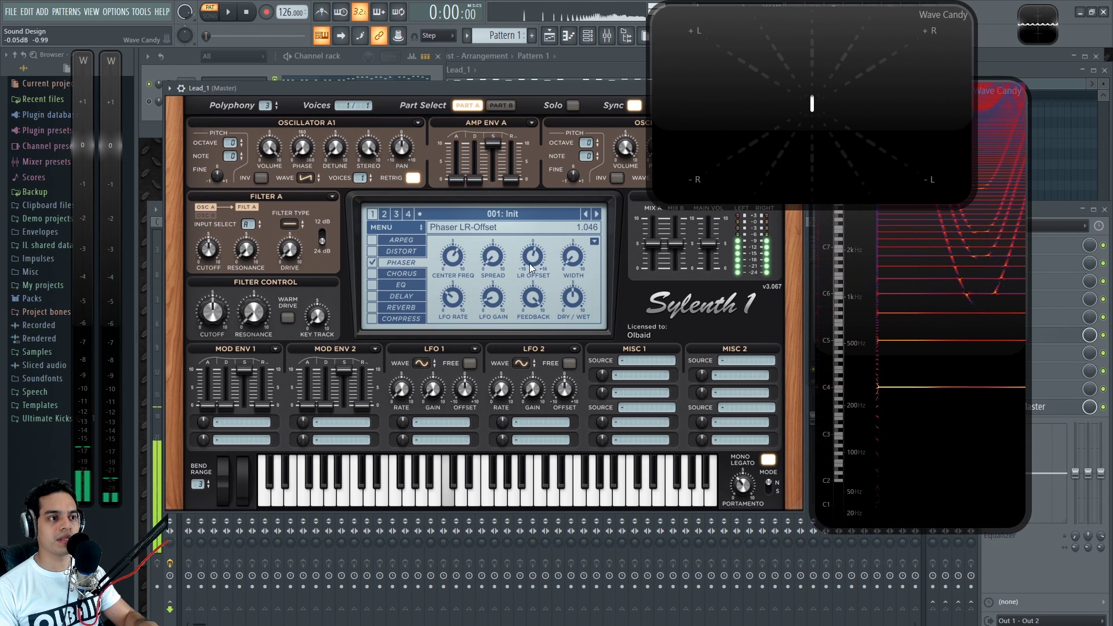
mouse_move(549, 311)
mouse_down()
mouse_move(560, 339)
mouse_move(557, 315)
mouse_up()
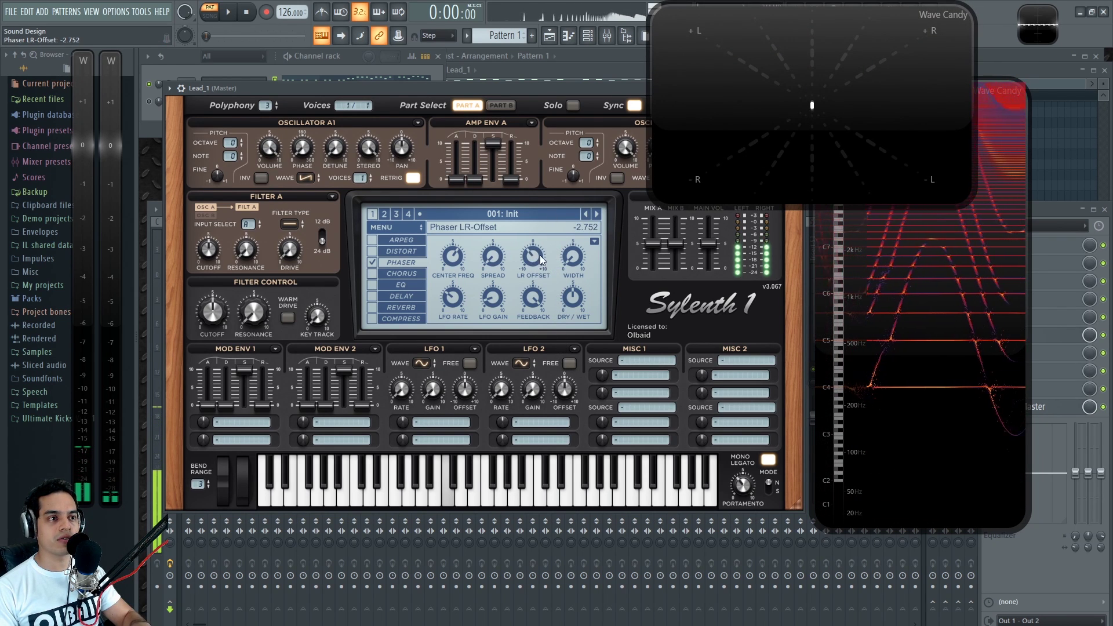
Sweep the phaser's Width and Dry/Wet to demonstrate both controls
drag(582, 63, 574, 324)
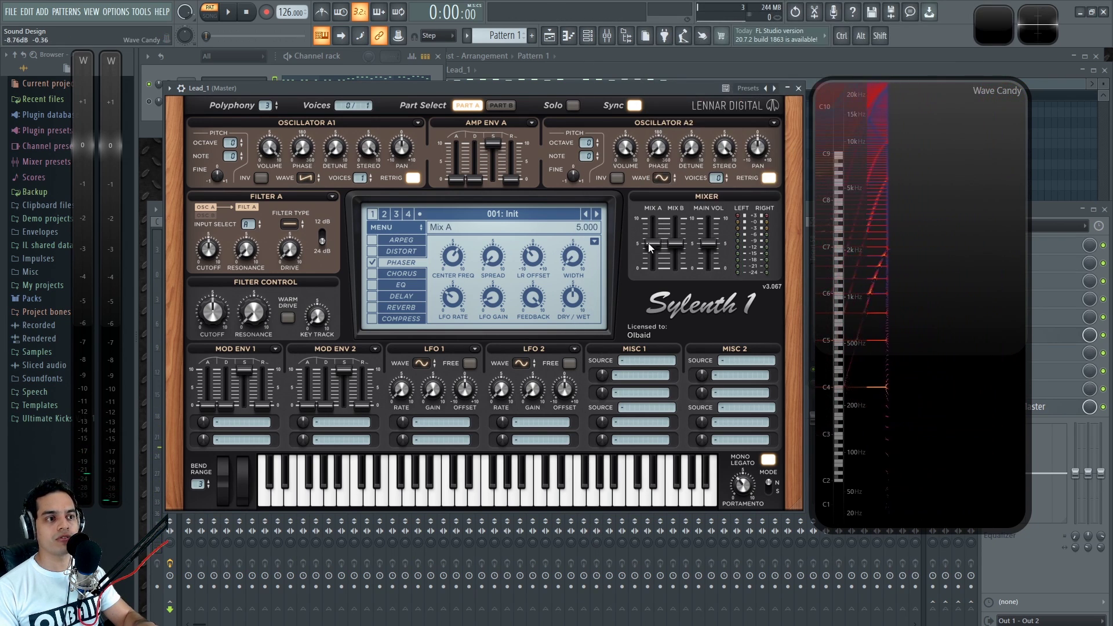
drag(574, 298, 587, 337)
drag(576, 266, 558, 237)
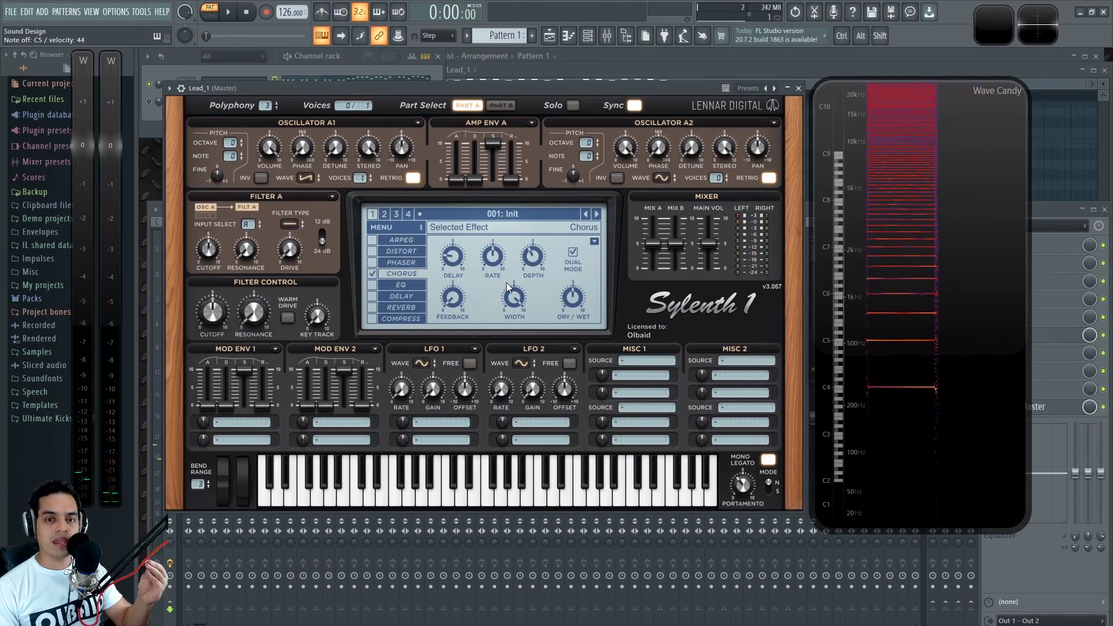
Sweep the chorus's Delay from 1 ms up to 40 ms and back down
mouse_move(454, 266)
drag(451, 257, 451, 259)
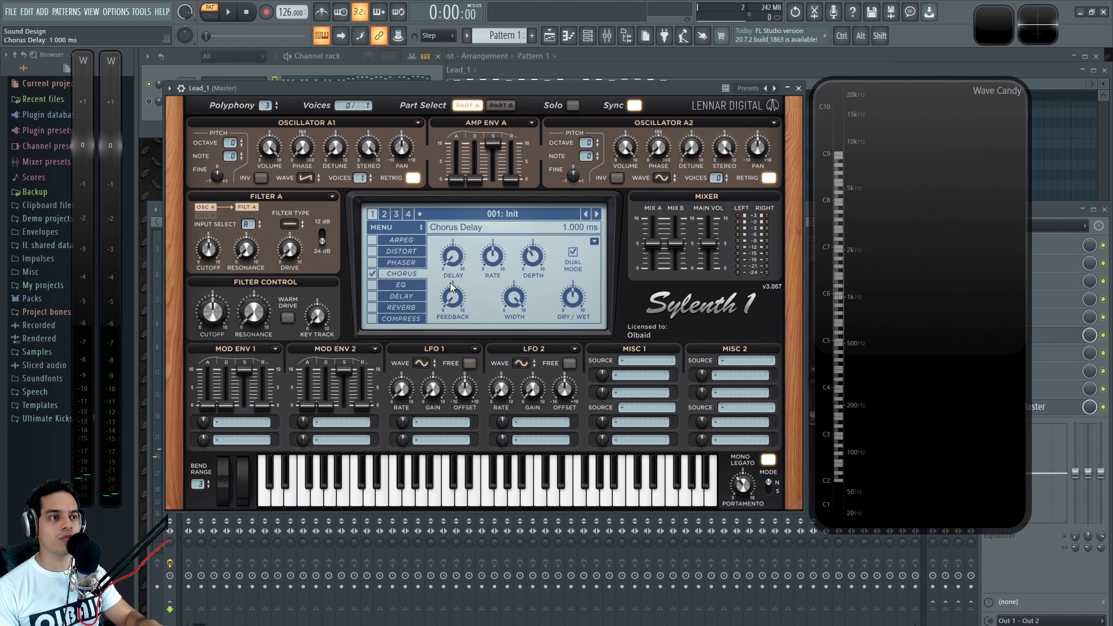
drag(453, 257, 473, 22)
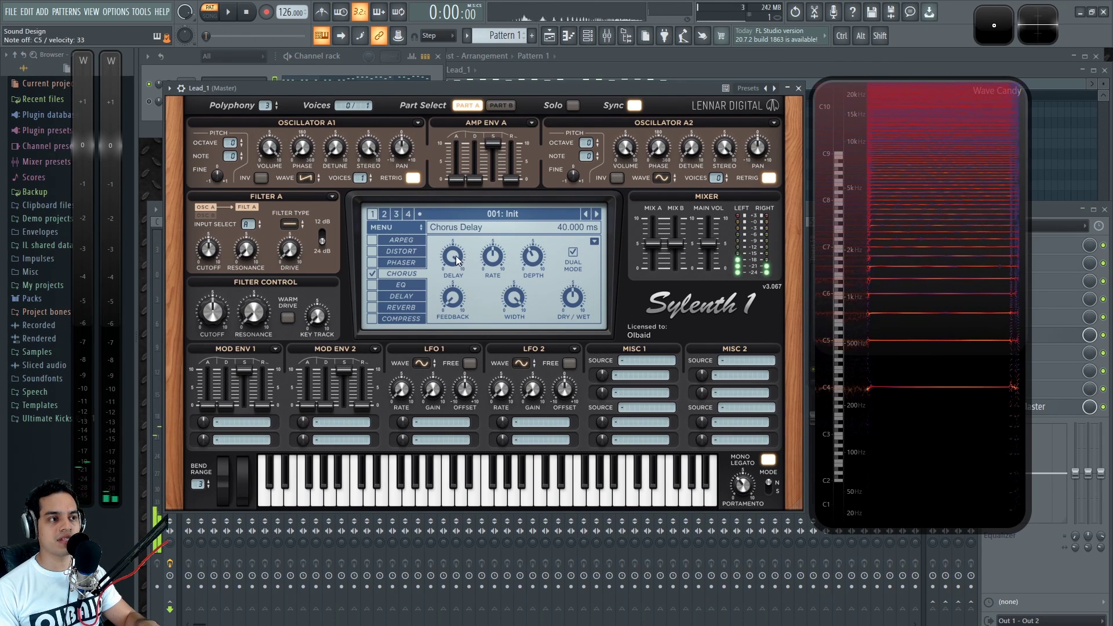
drag(456, 261, 462, 273)
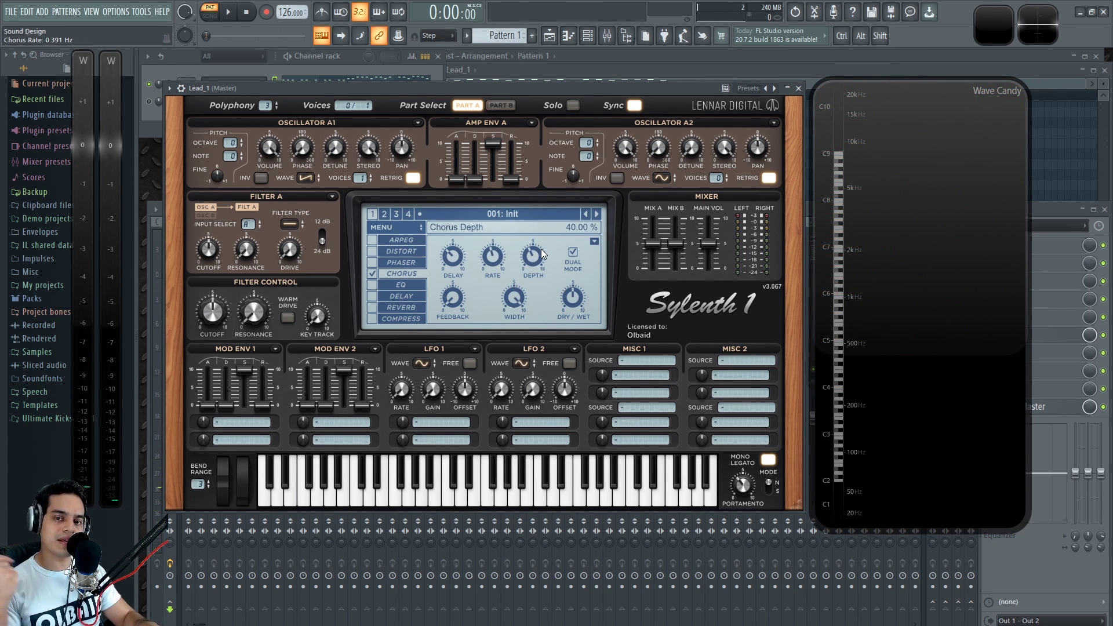
Lower the chorus's Depth to about 10%, then raise it to 100%
drag(542, 254, 539, 382)
drag(539, 247, 542, 238)
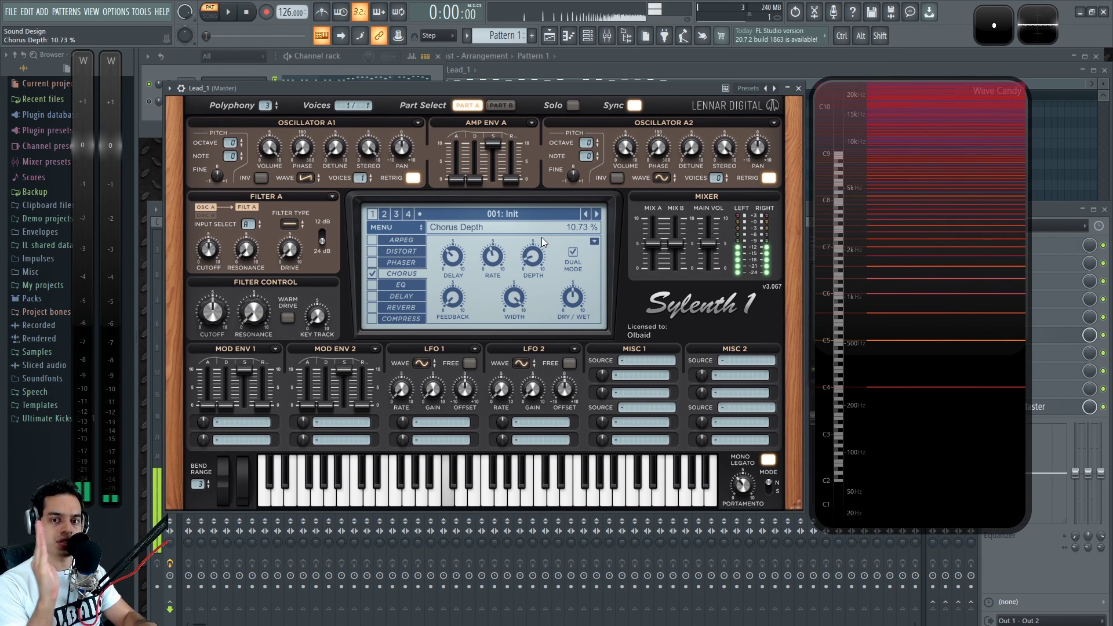
drag(541, 238, 538, 203)
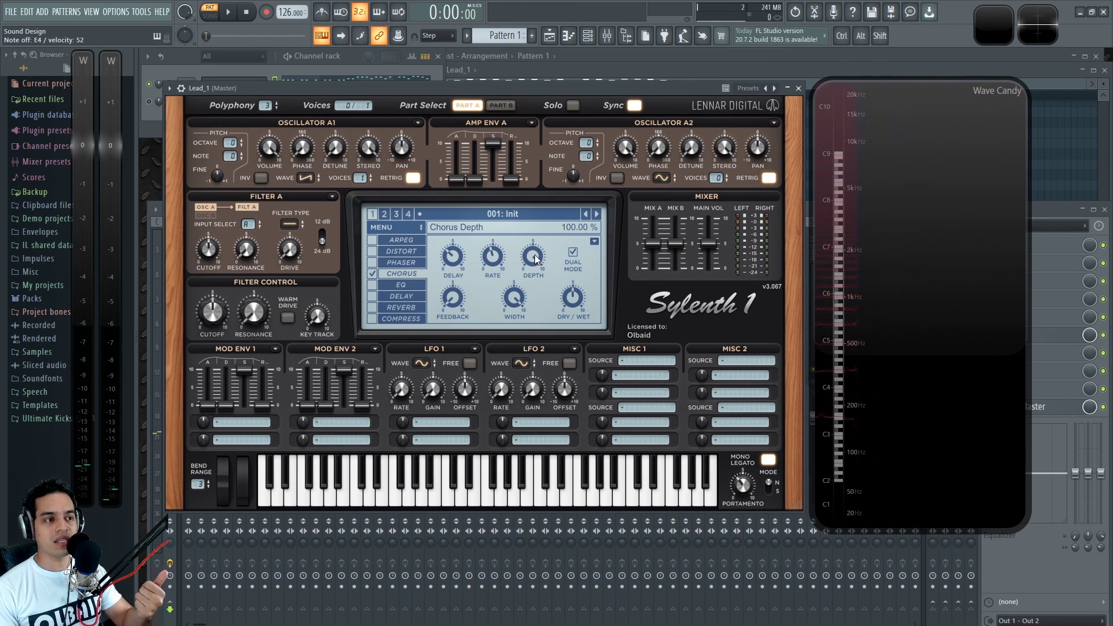
Raise the chorus's Feedback to about 88%, push it to 100% and lower it again
drag(457, 301, 467, 127)
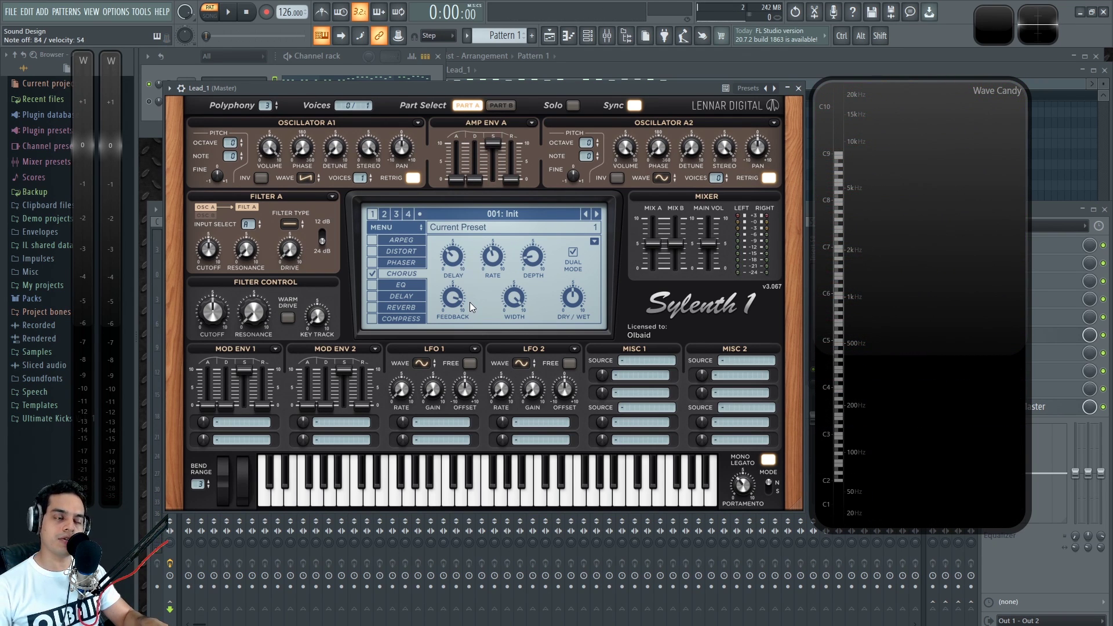
mouse_move(457, 300)
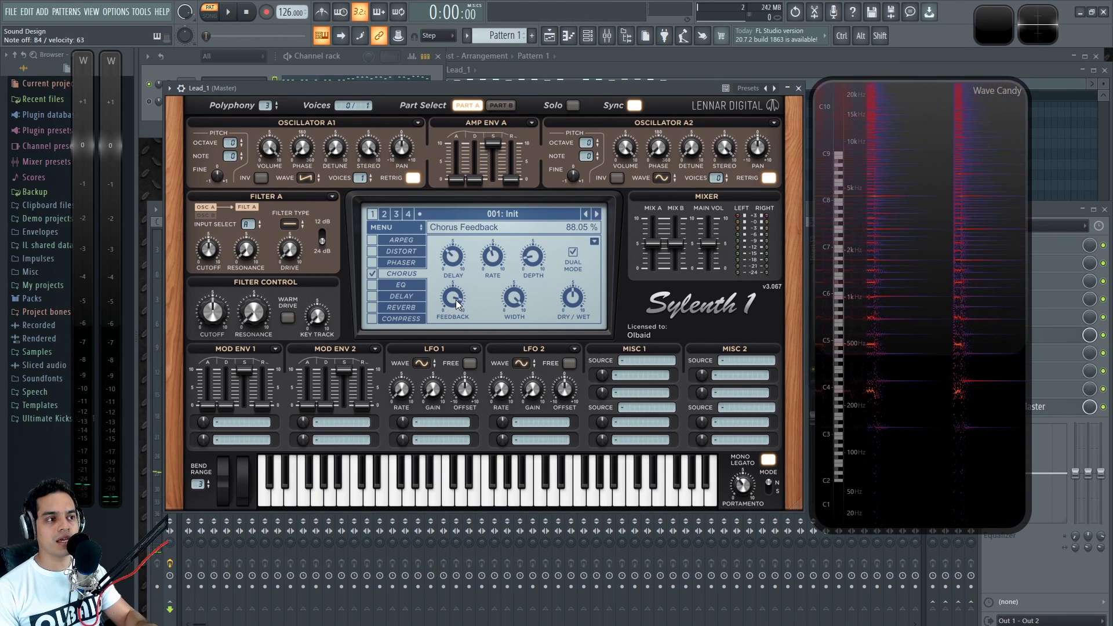
scroll(456, 301, up, 3)
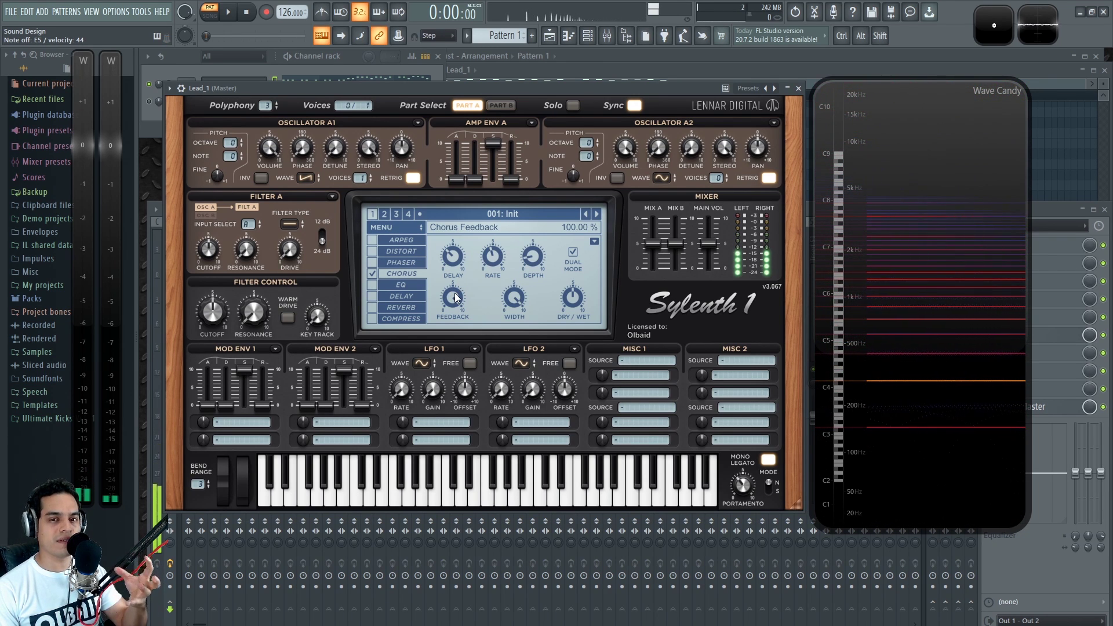
scroll(515, 299, down, 10)
Sweep the chorus's Width down and back up to 100% while viewing the vectorscope, and vary the Dry/Wet
scroll(516, 298, up, 10)
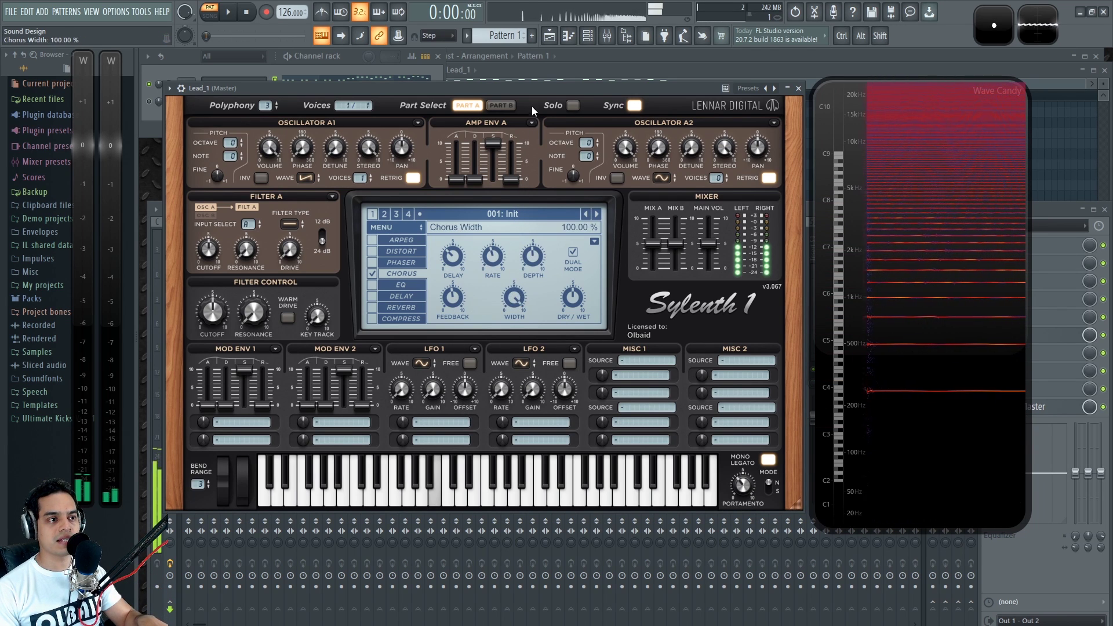
scroll(515, 297, down, 10)
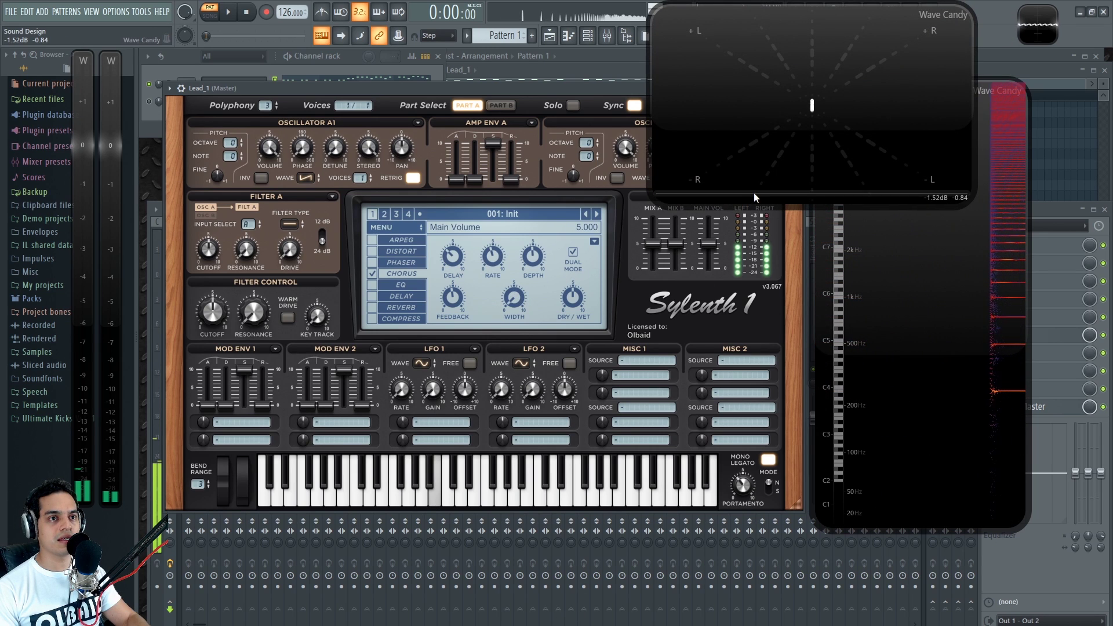
scroll(515, 308, up, 10)
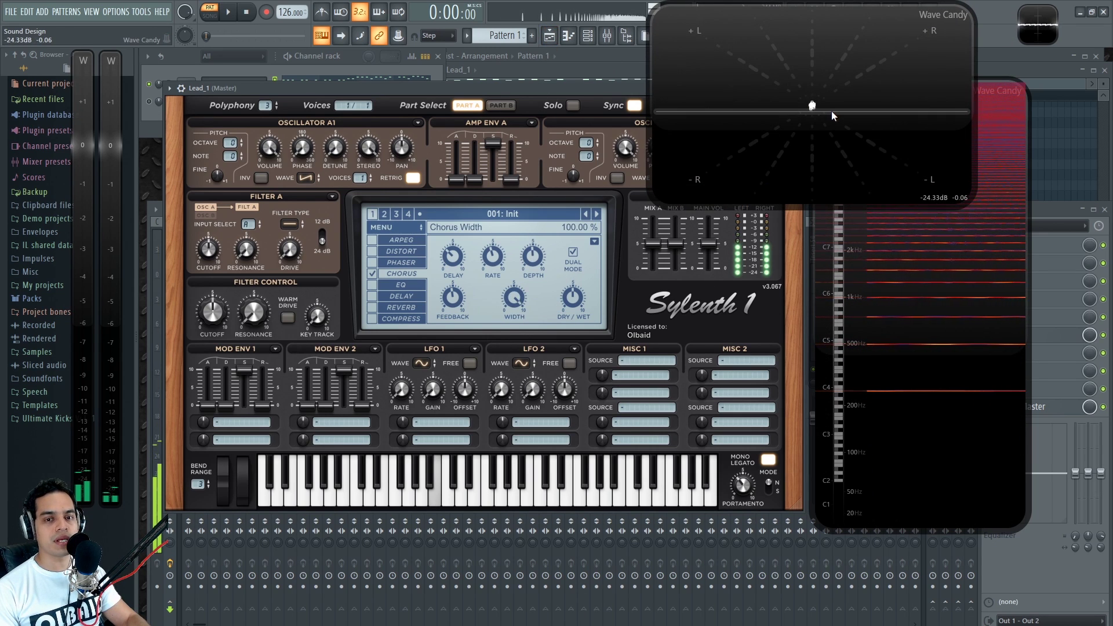
scroll(573, 297, down, 5)
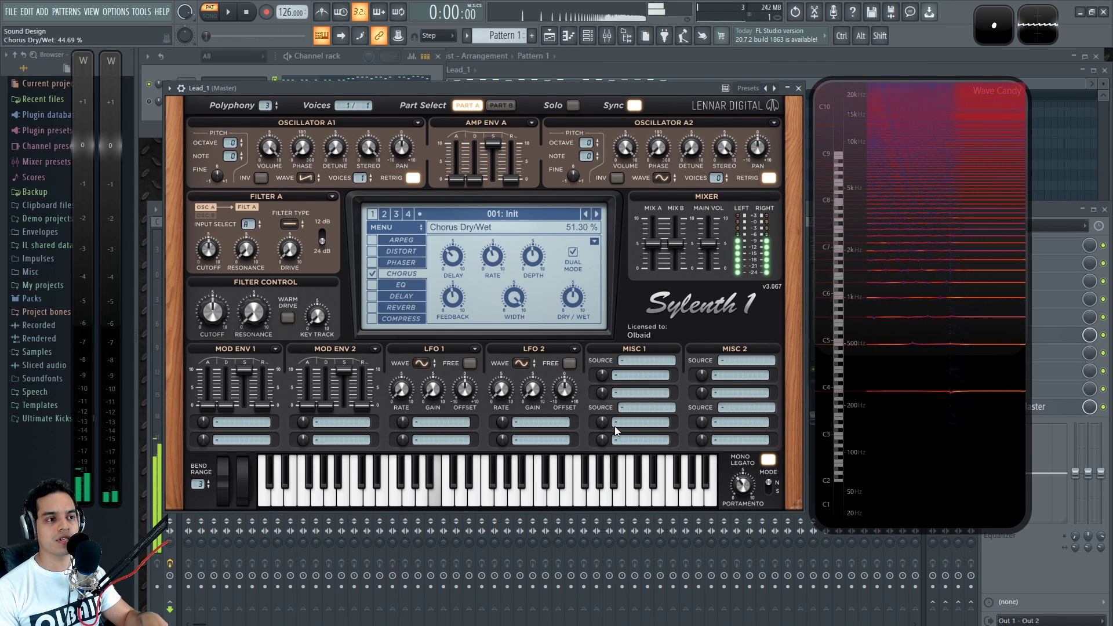
Switch the chorus's Dual Mode off and on again, then turn the chorus off
click(573, 251)
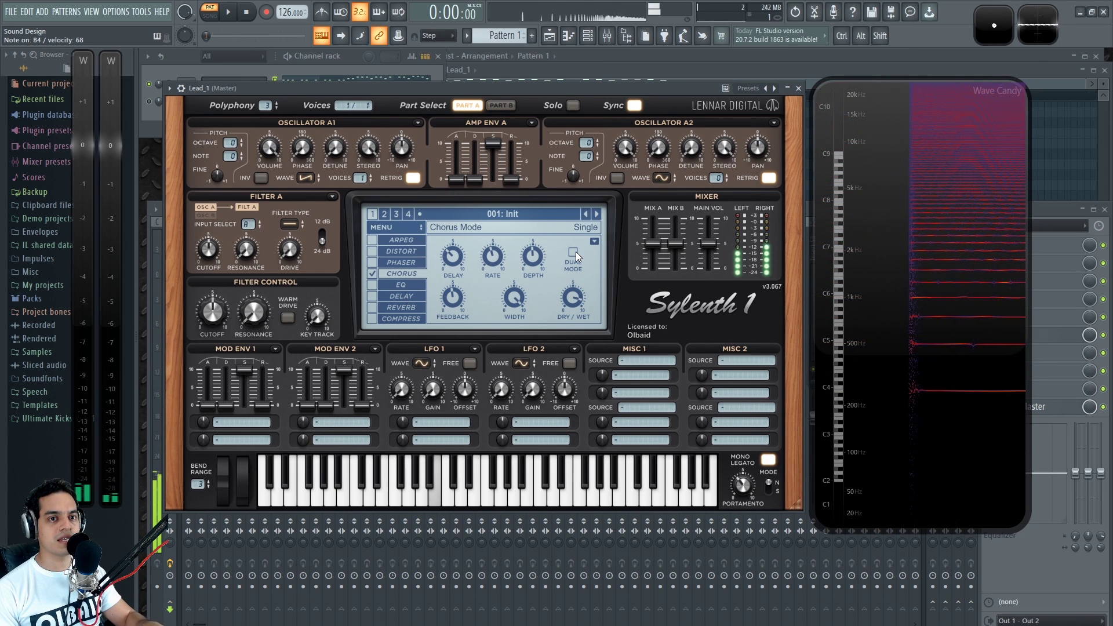
click(574, 251)
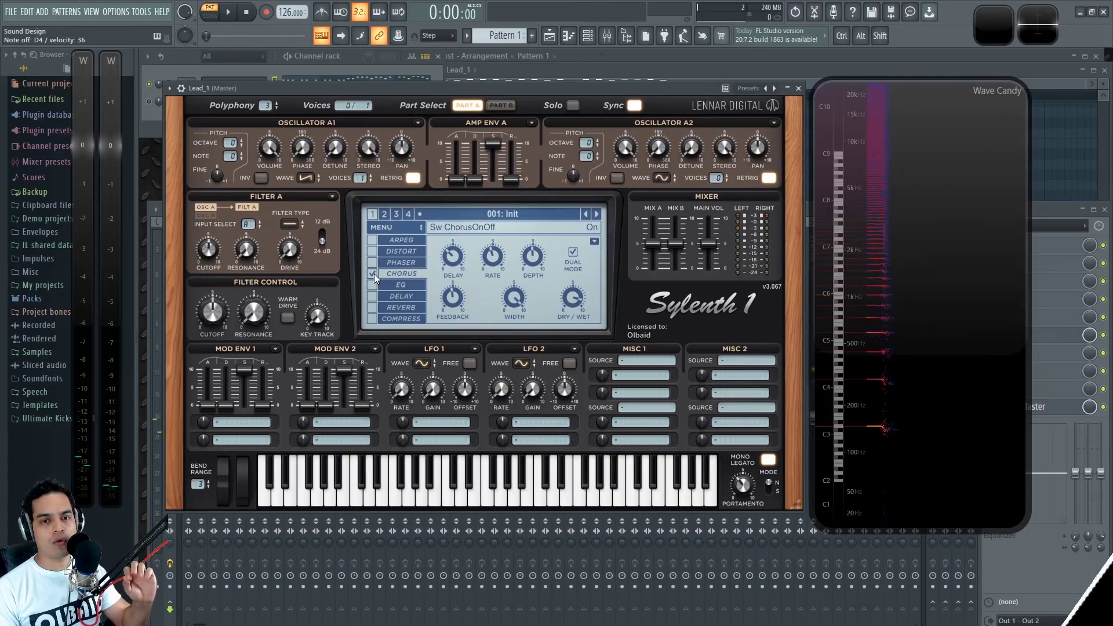
click(374, 274)
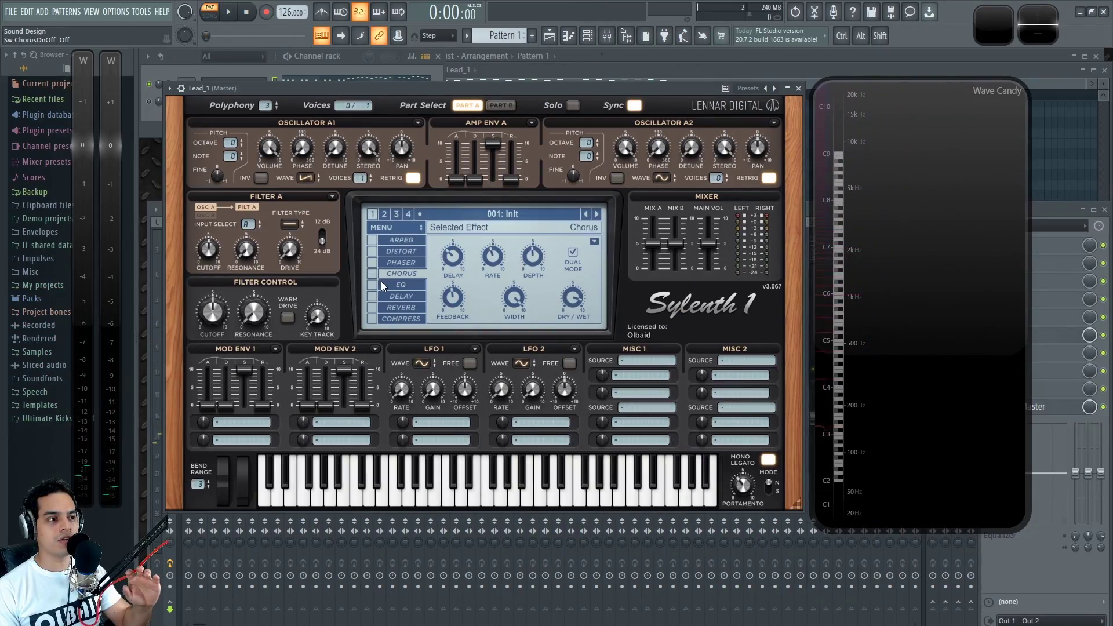
Turn on the EQ effect and adjust its Bass controls
click(380, 281)
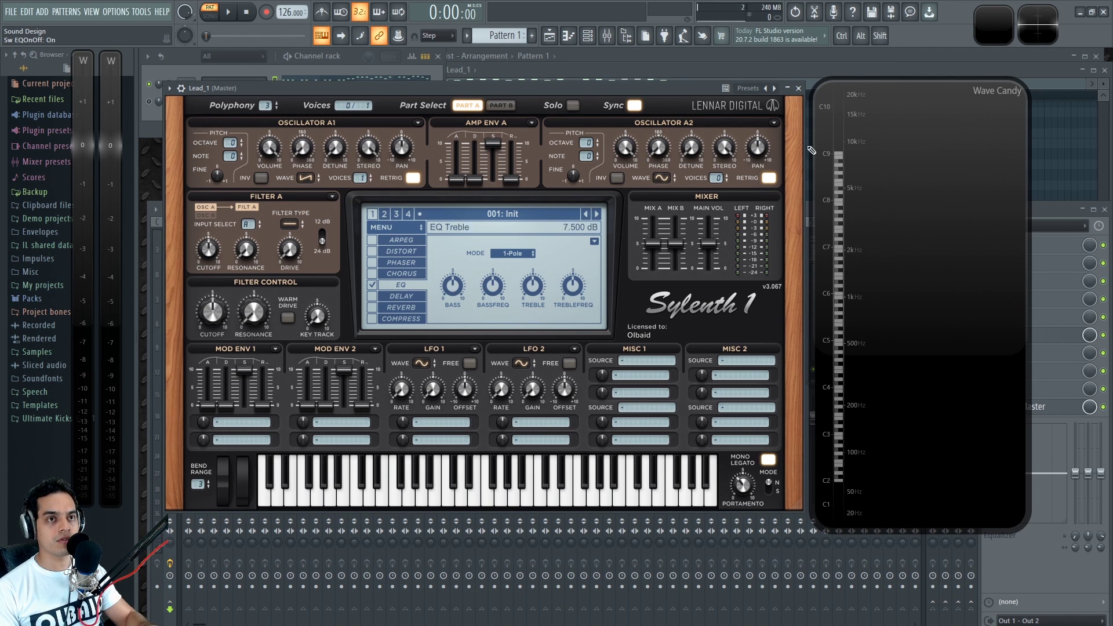
scroll(455, 279, up, 2)
drag(455, 279, 469, 225)
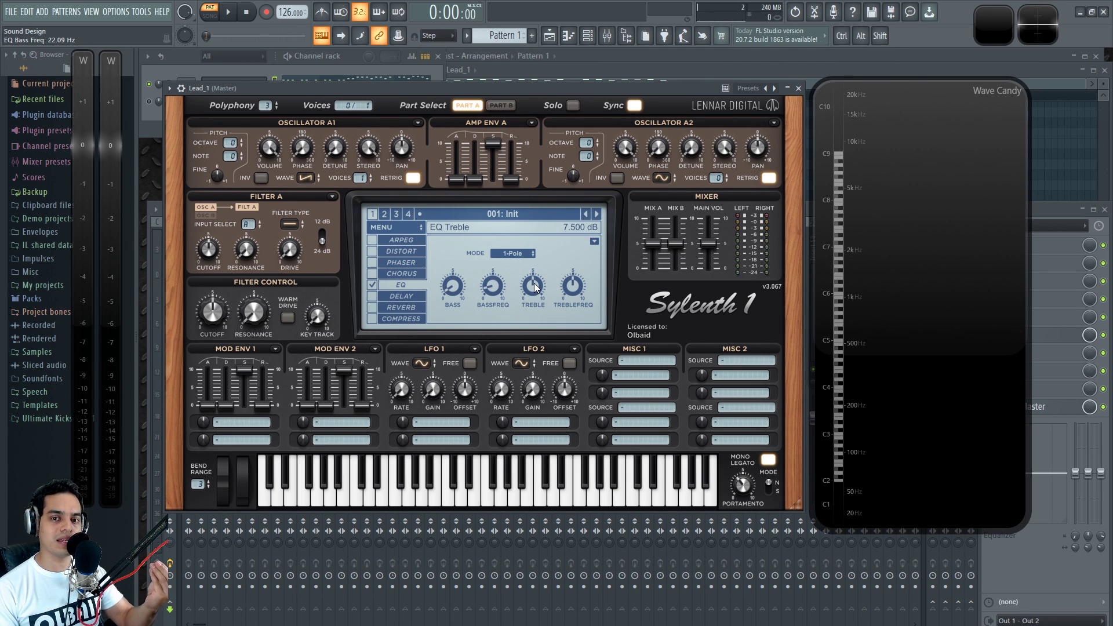
Adjust the EQ's Treble and Treble Freq, and set its Mode to 2-Pole
drag(535, 288, 549, 364)
drag(573, 286, 542, 350)
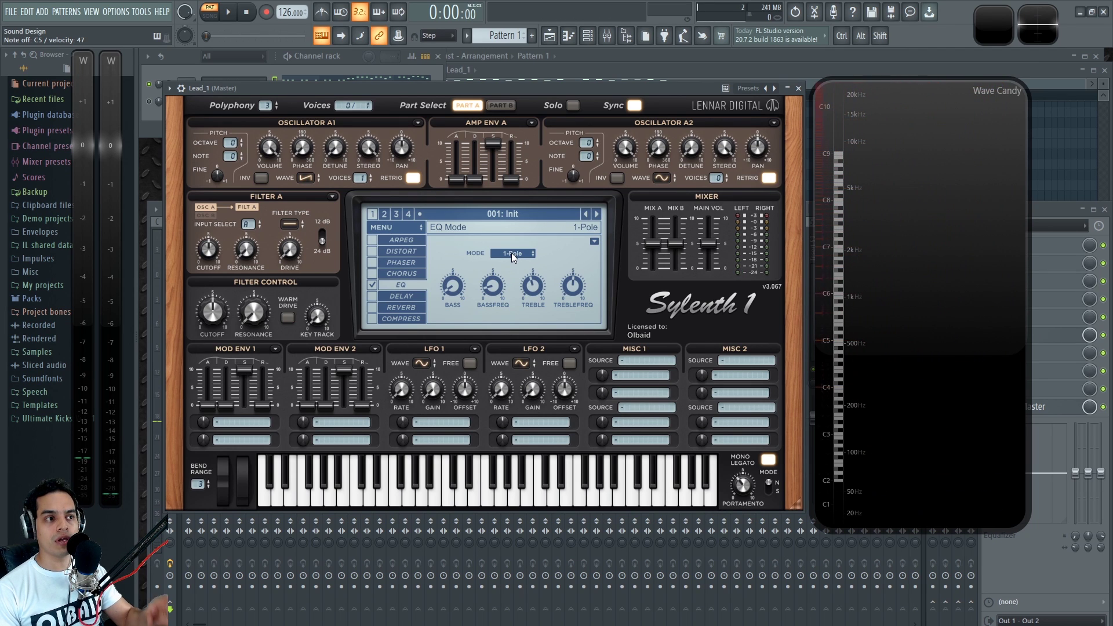
click(524, 277)
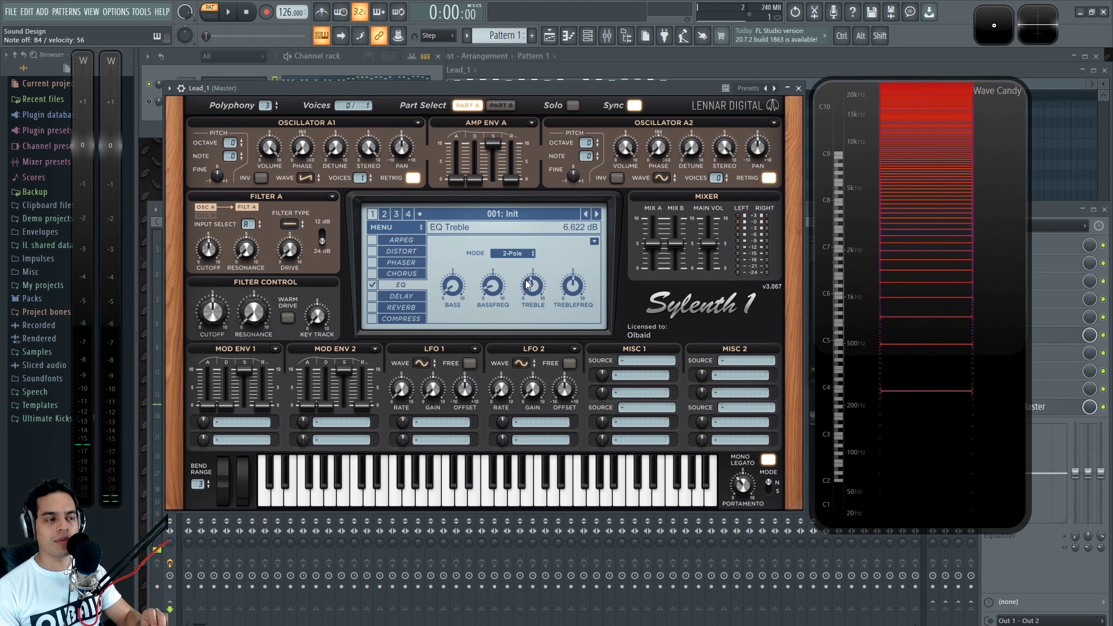
Shrink the Wave Candy spectrum display and set Oscillator A1's waveform to Noise
click(944, 188)
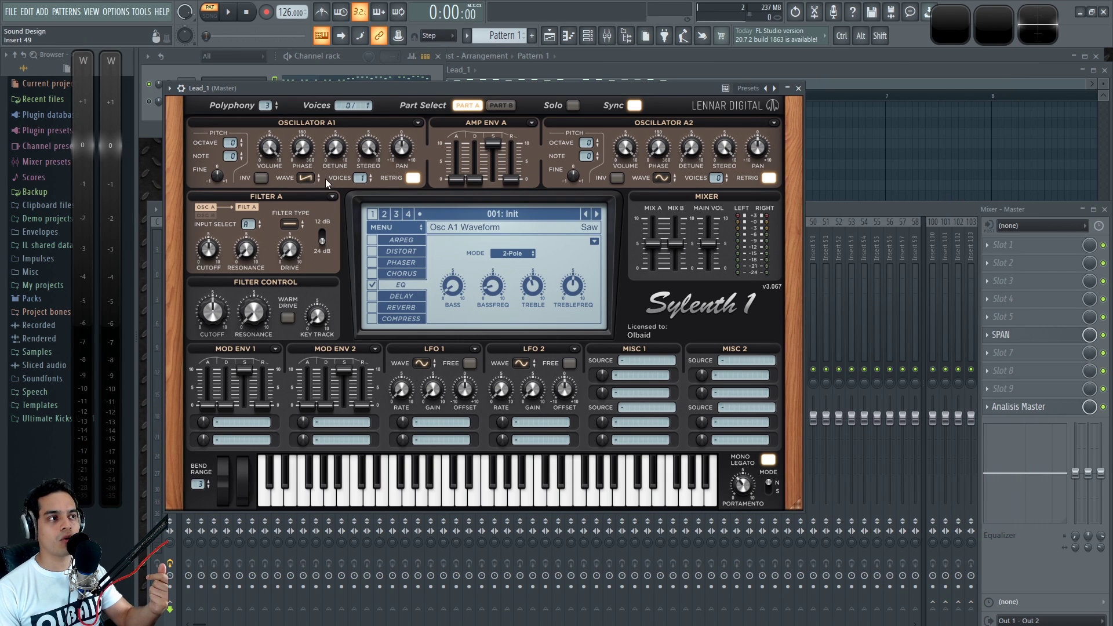
click(303, 178)
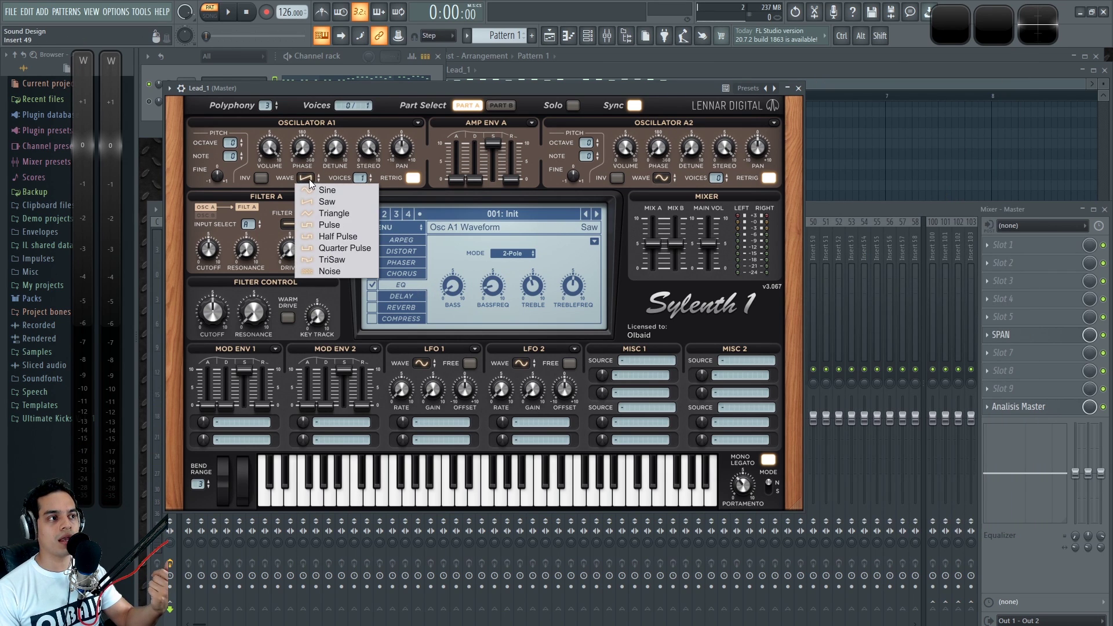
click(335, 275)
Open the SPAN analyzer on the Master track and place the Sylenth1 window beside it
drag(316, 88, 331, 108)
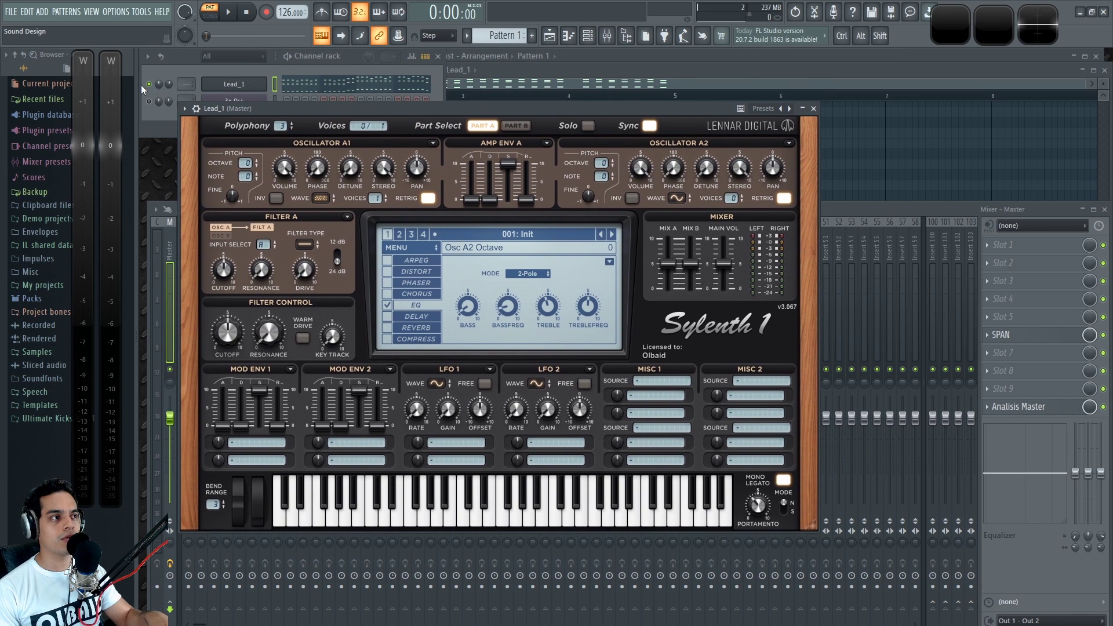
drag(216, 105, 197, 99)
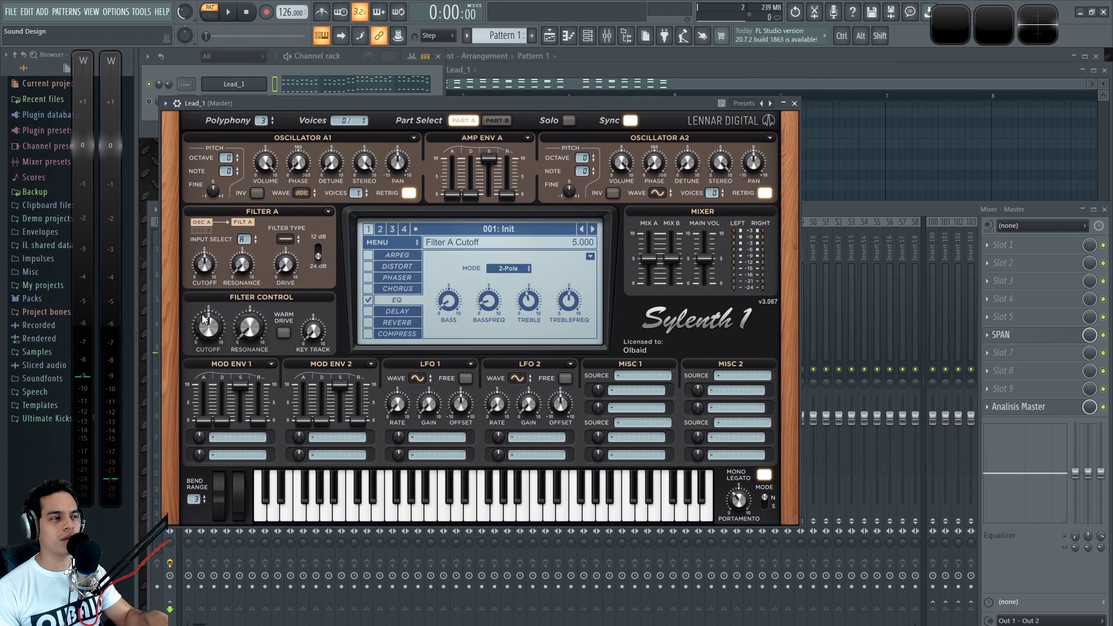
click(1037, 335)
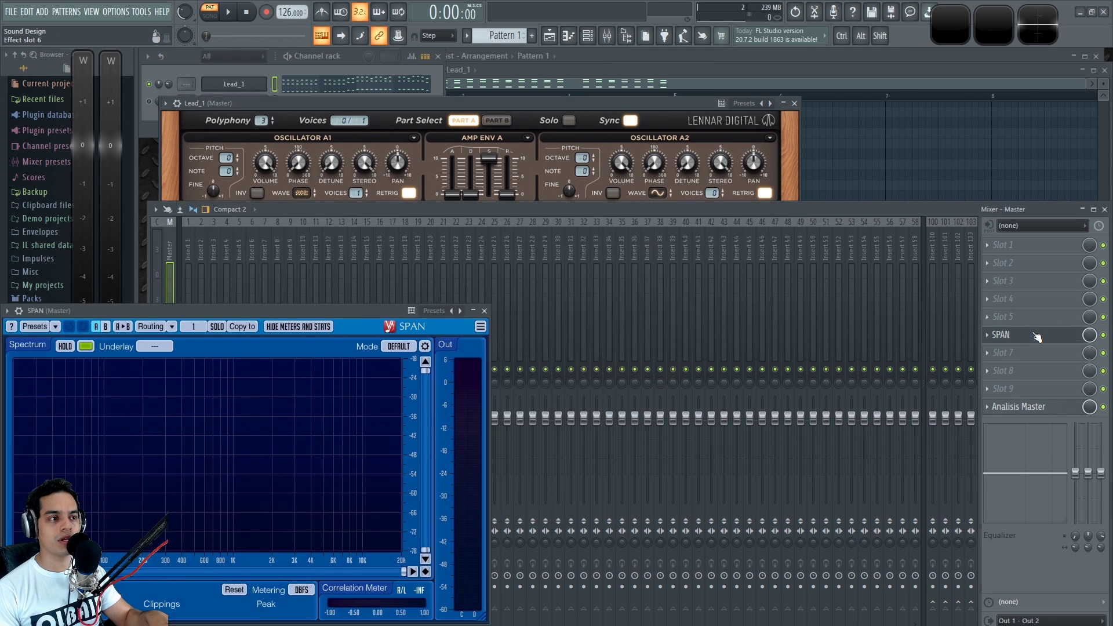
click(513, 103)
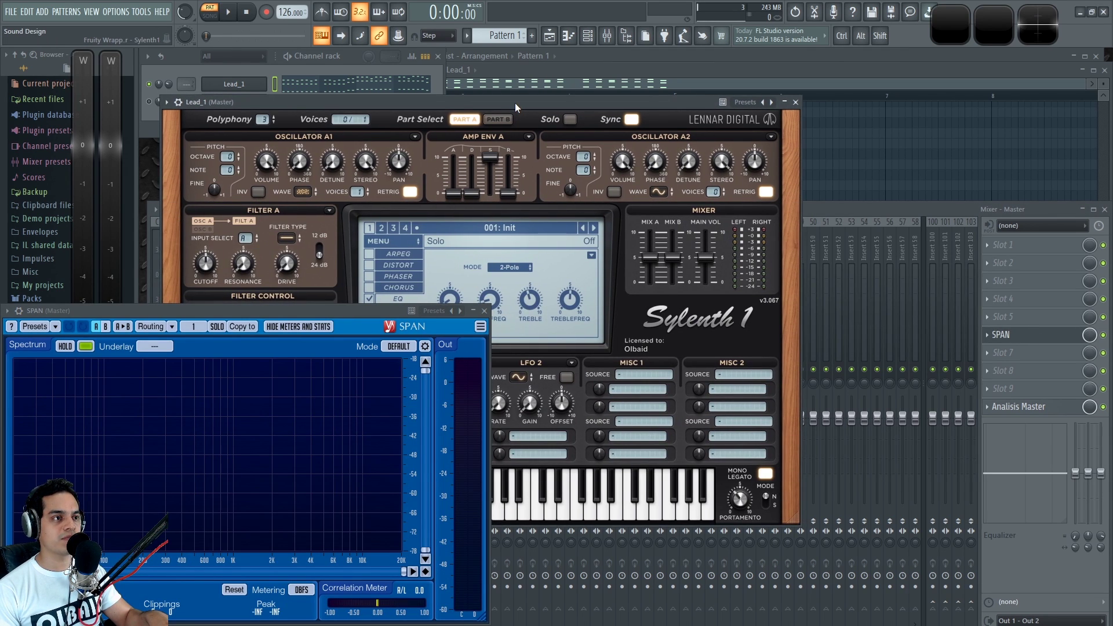
drag(516, 103, 839, 53)
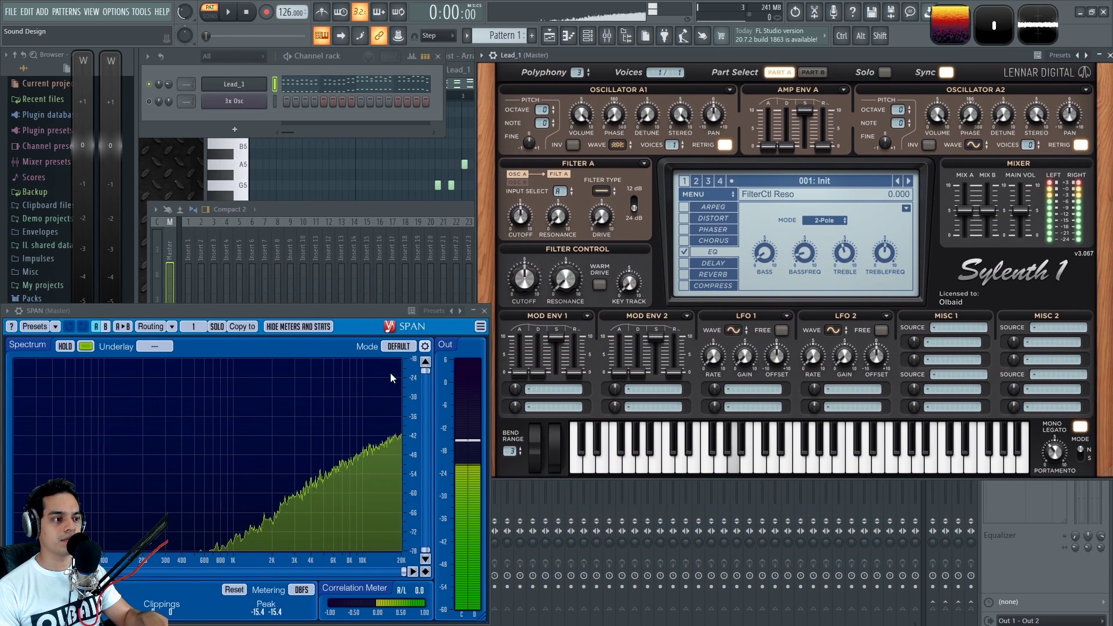
Turn off the EQ effect to compare the noise spectrum in SPAN
click(685, 251)
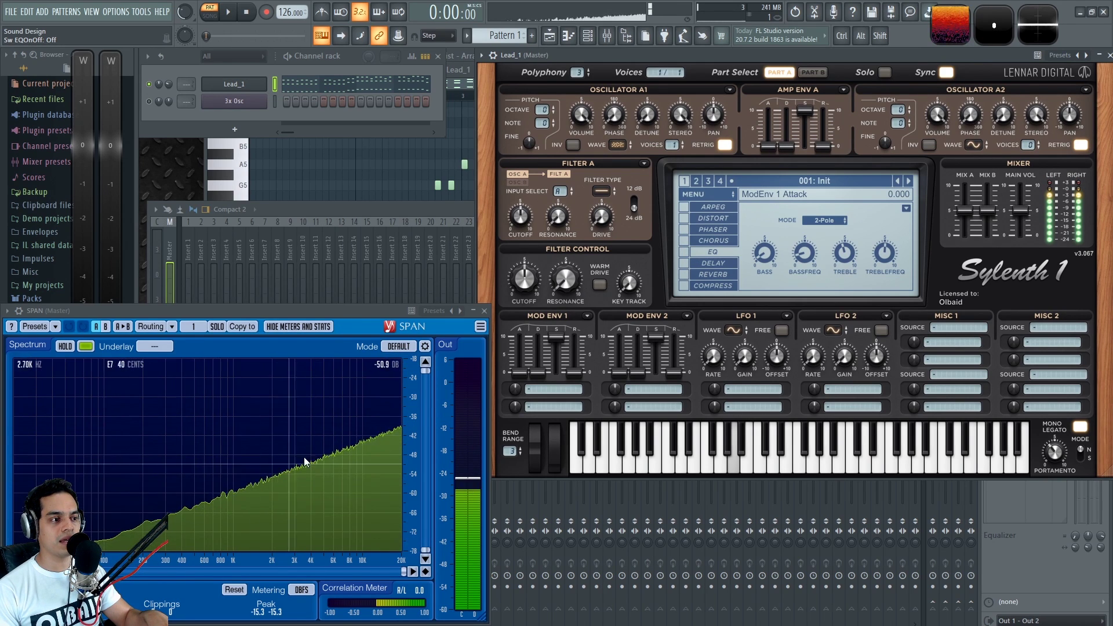
Turn the EQ effect back on and compare Treble boosts in 1-Pole and 2-Pole modes, ending on 2-Pole
click(685, 252)
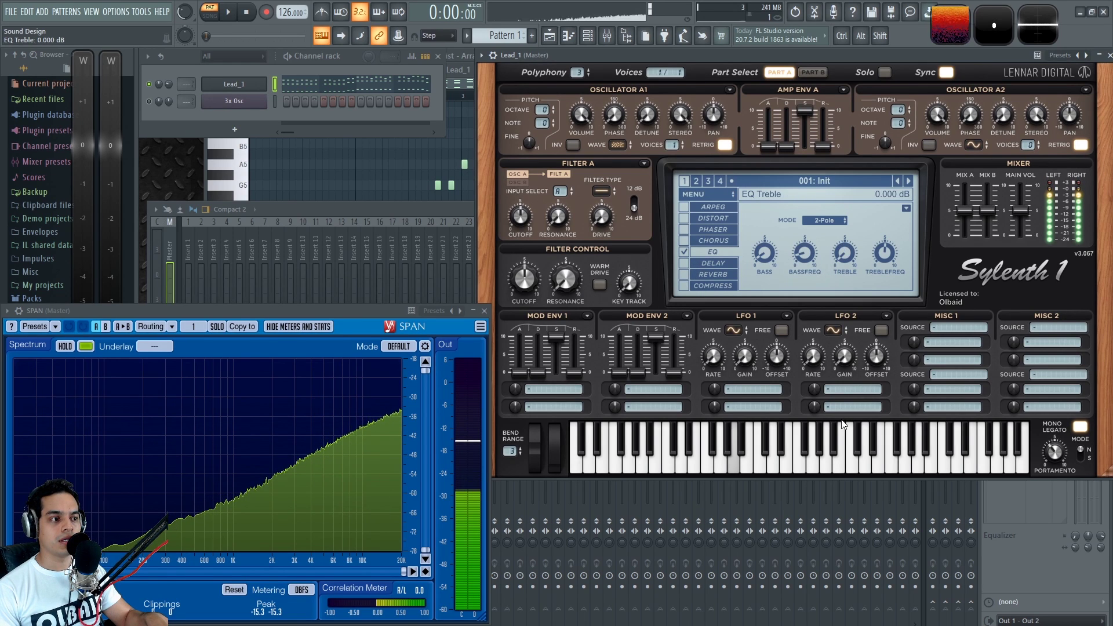
drag(851, 258, 811, 393)
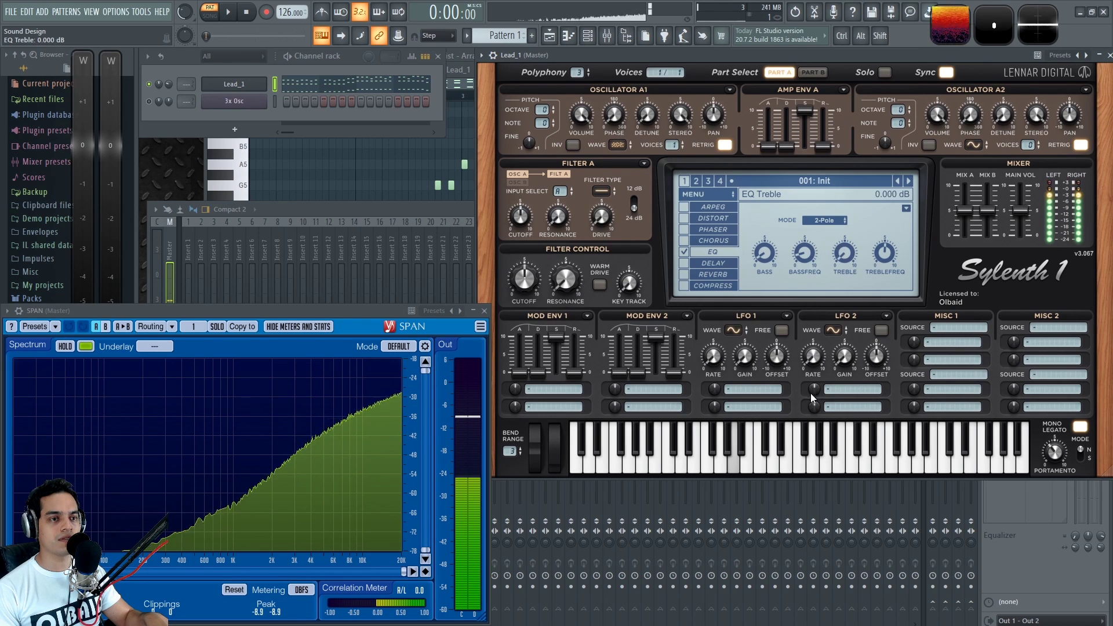
click(819, 216)
click(823, 229)
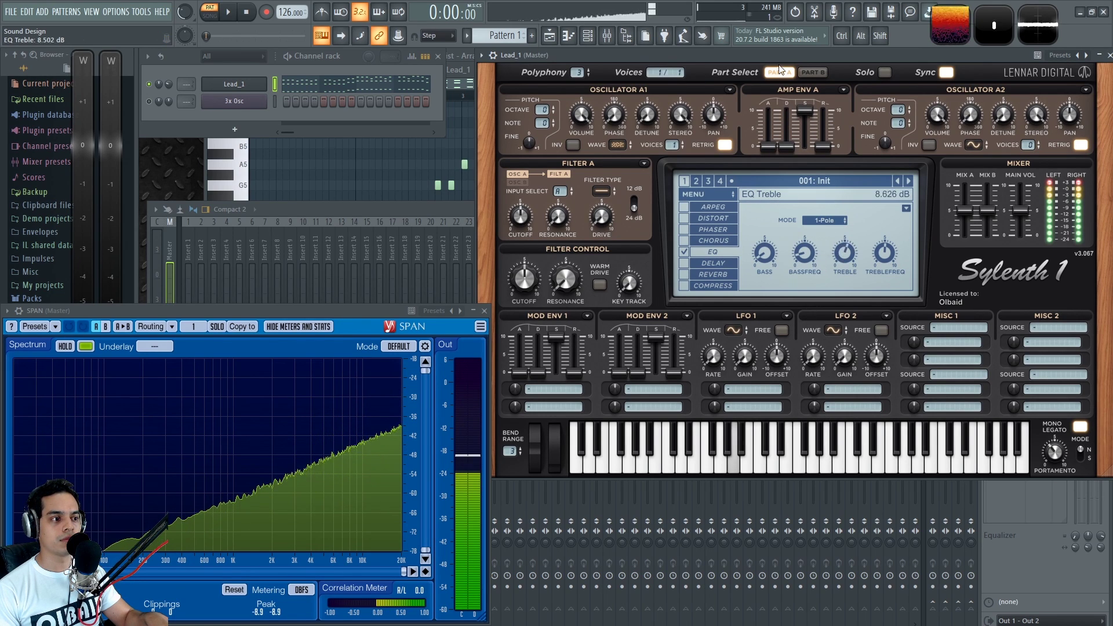
drag(782, 73, 781, 4)
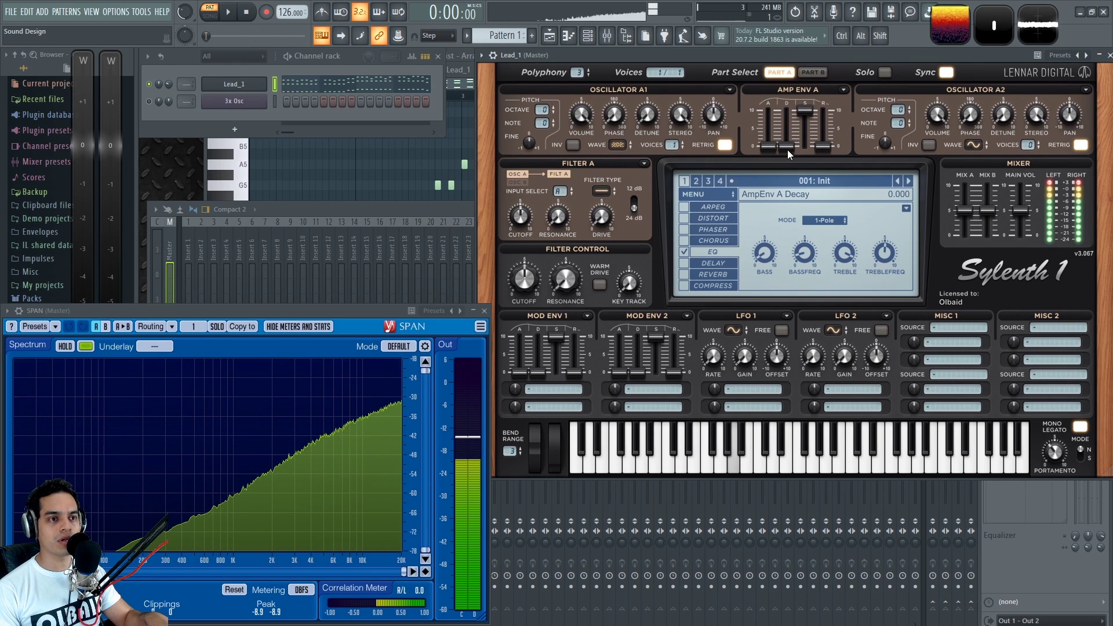
click(827, 224)
click(831, 243)
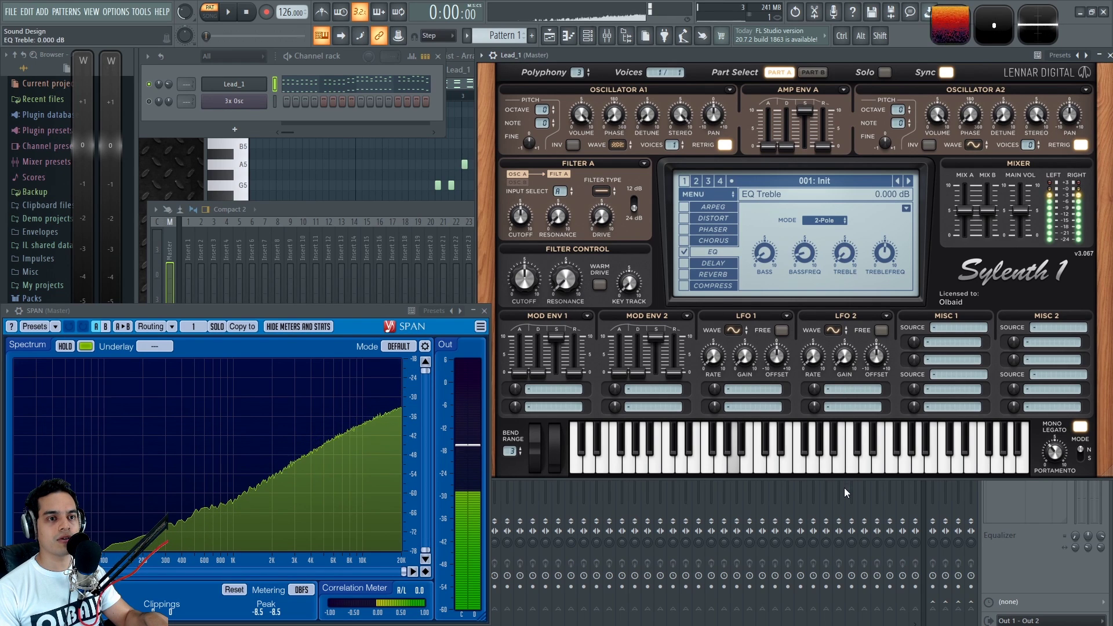
Adjust the EQ's Bass Freq and sweep its Bass gain on the noise
drag(804, 252, 804, 218)
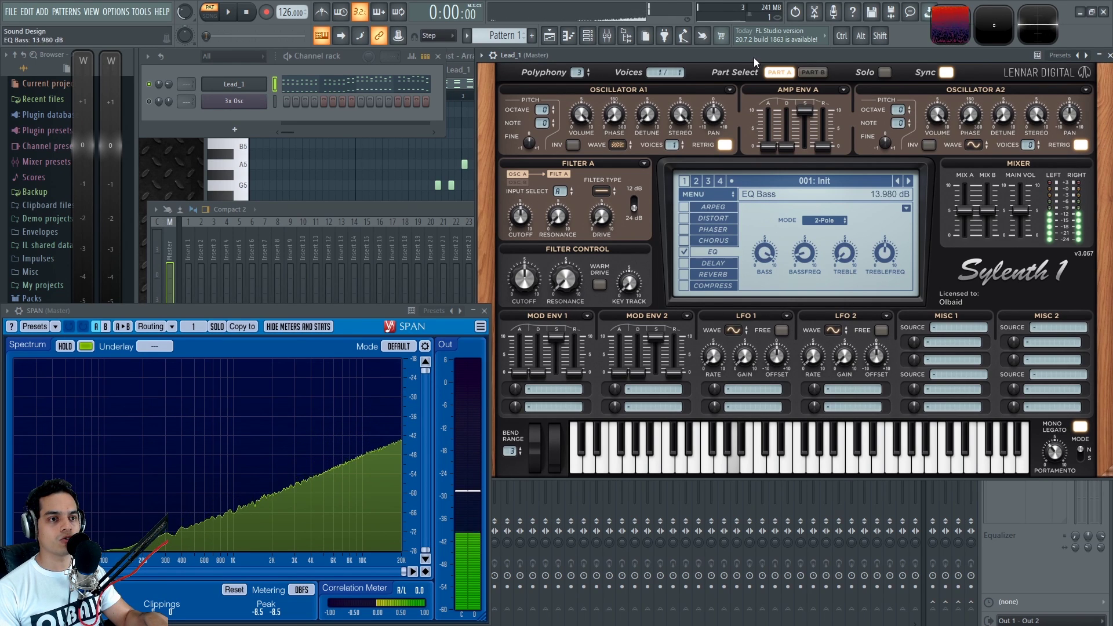
drag(761, 254, 764, 132)
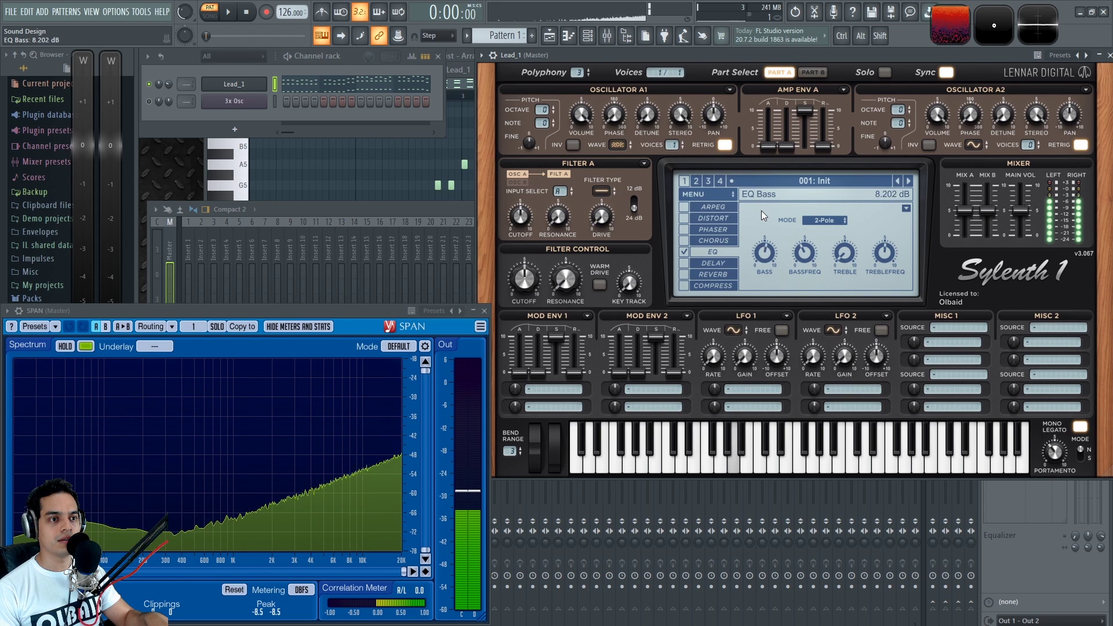
Set Oscillator A1's waveform to Saw and reposition the Sylenth1 window over the mixer
click(377, 267)
drag(737, 58, 475, 75)
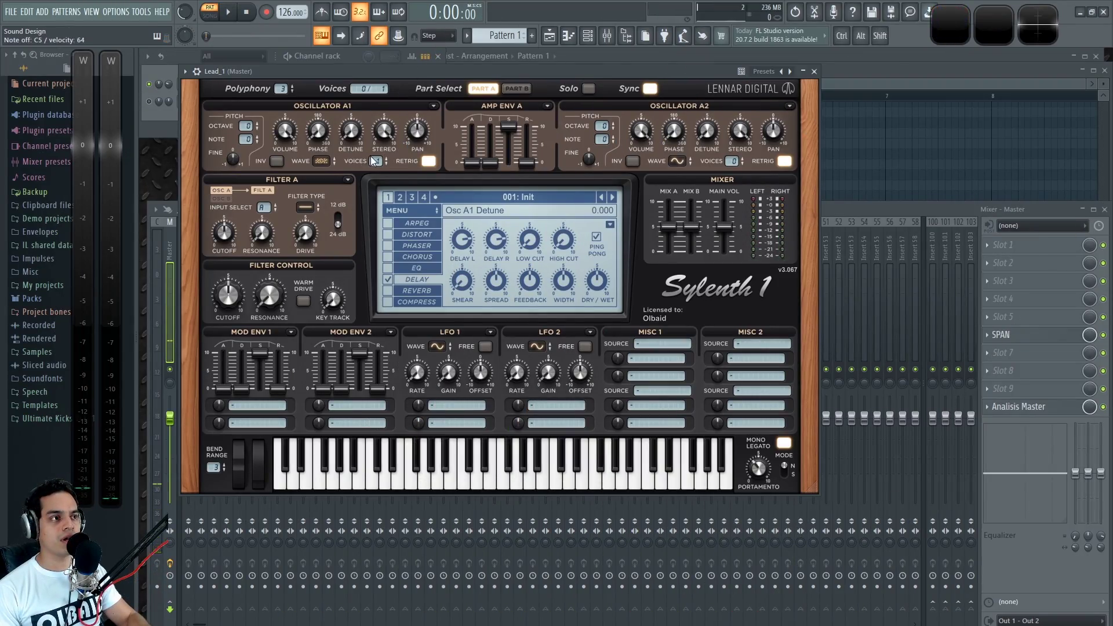
click(322, 162)
click(342, 177)
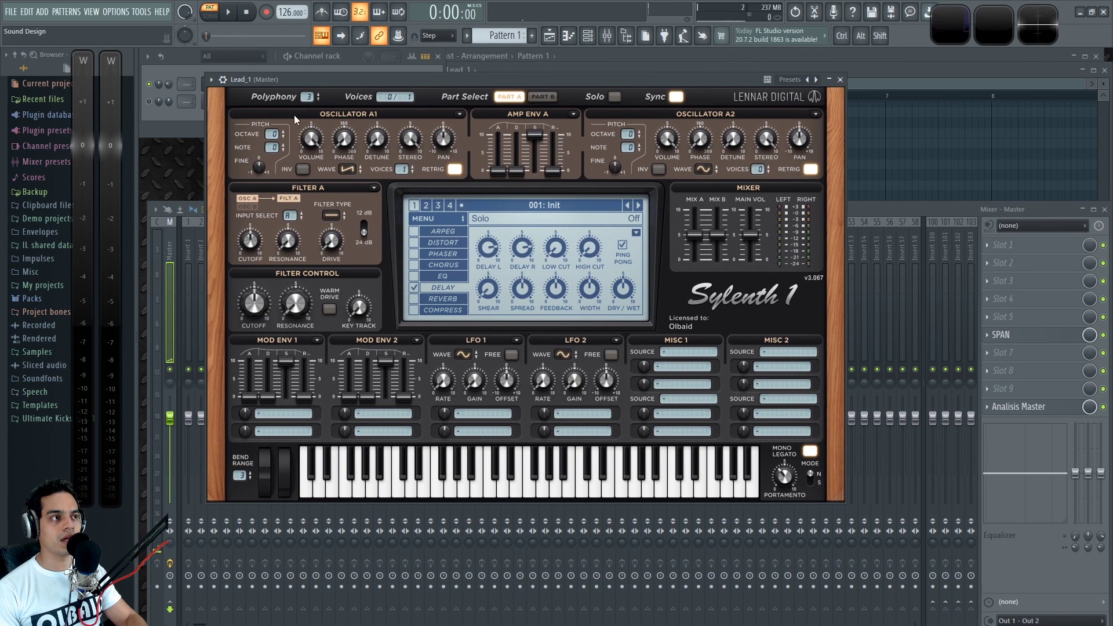
click(166, 88)
click(499, 75)
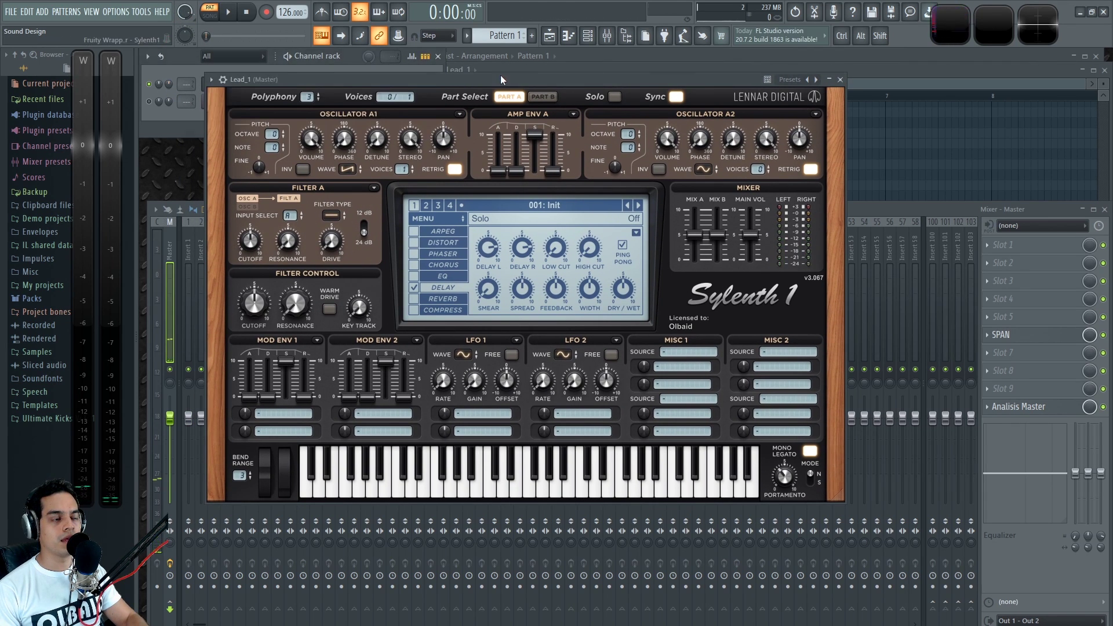
drag(500, 76, 501, 86)
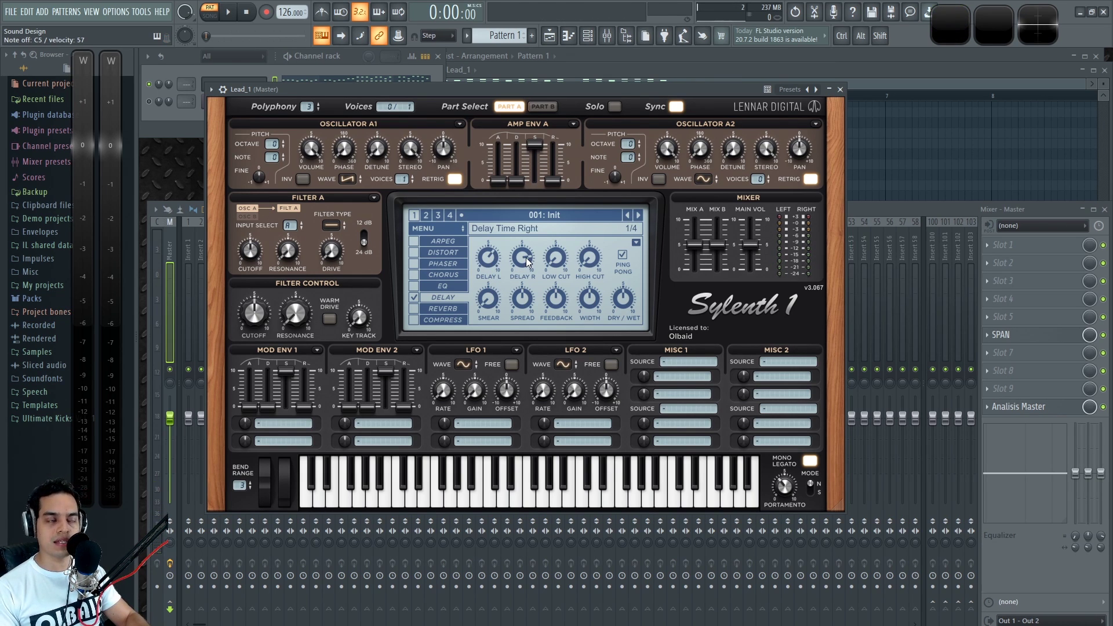
Adjust the delay's left time and raise its Low Cut to about 1800 Hz while playing test notes
drag(494, 262, 507, 234)
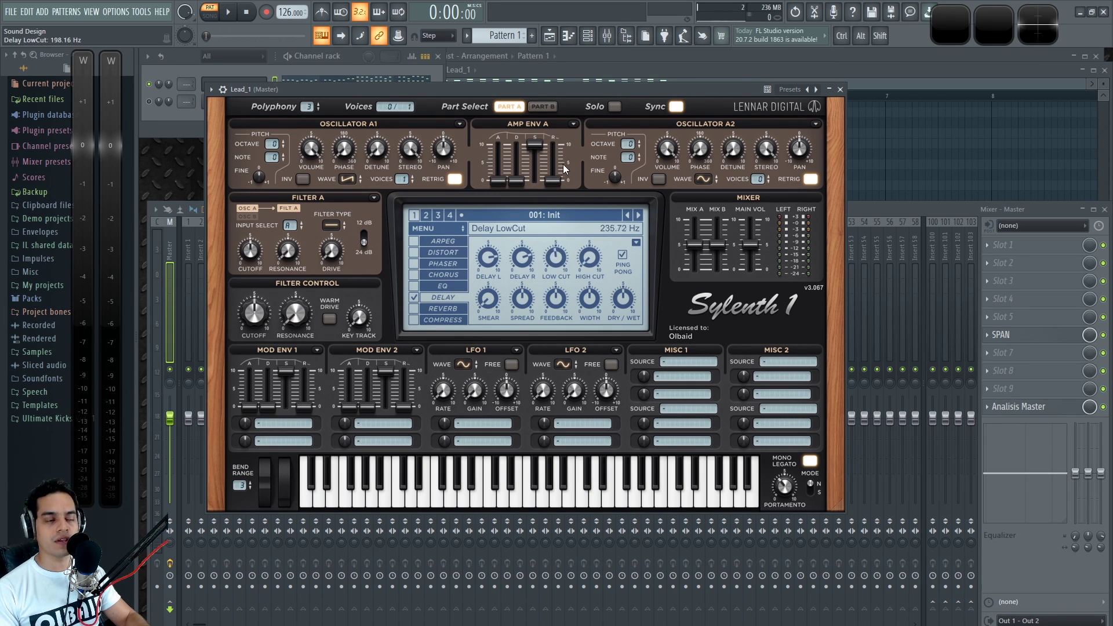
key(c)
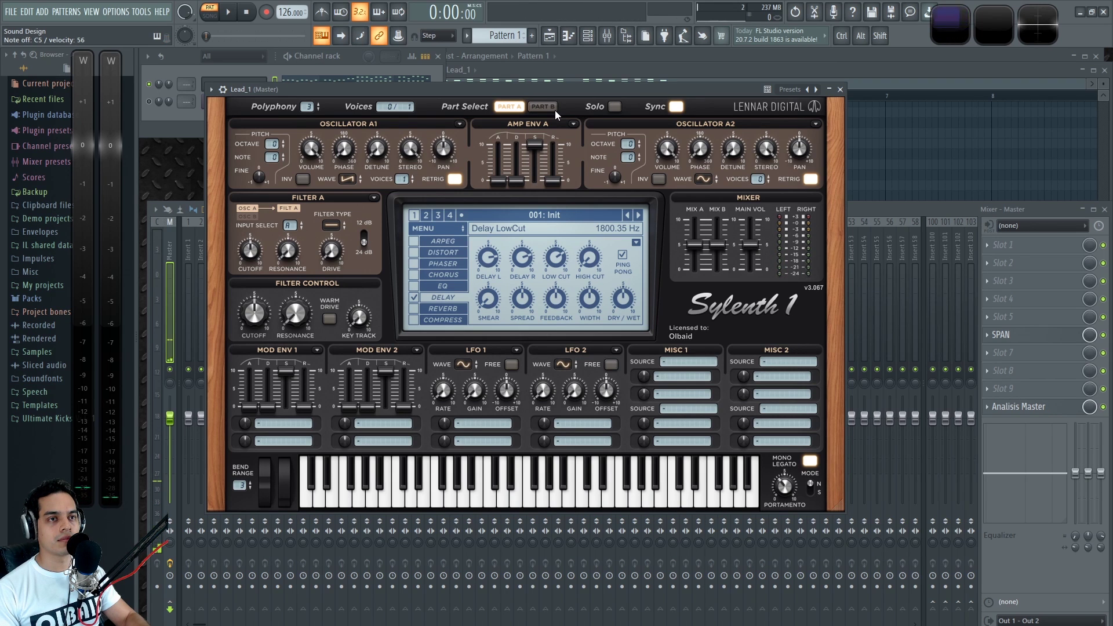
key(c)
Enlarge the Wave Candy spectrum display, play a test note, and lower the delay's Low Cut
click(954, 23)
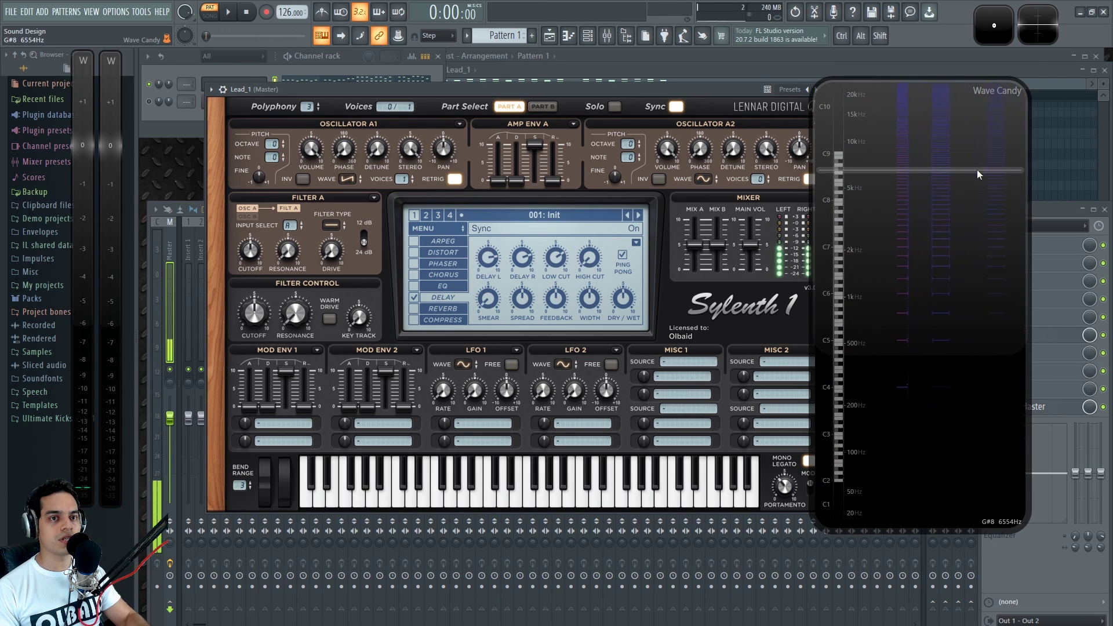
key(c)
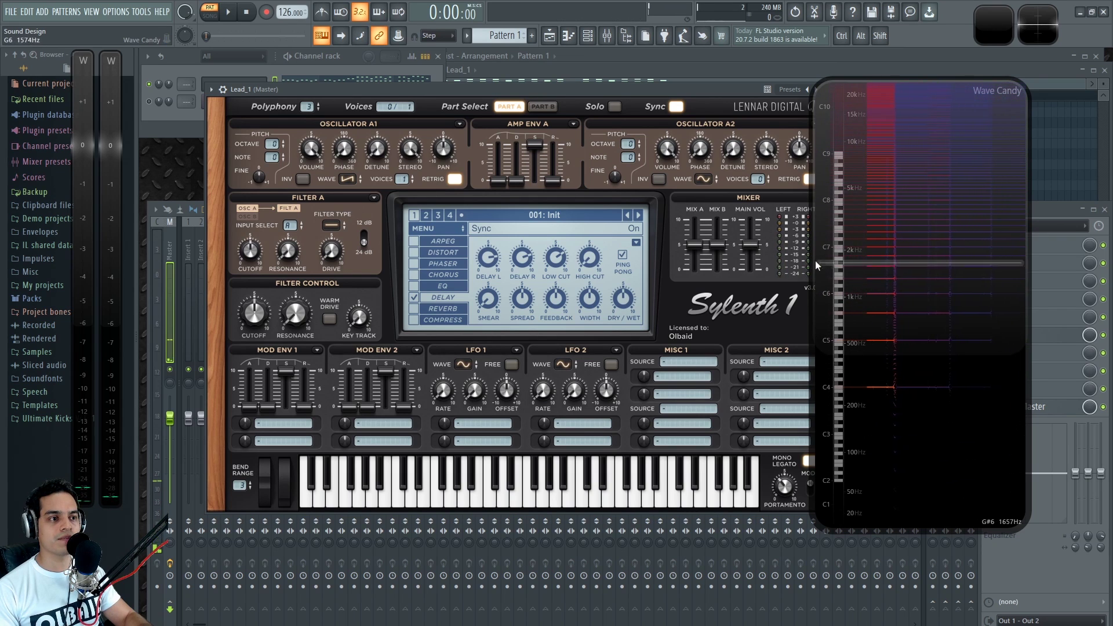
mouse_move(566, 267)
drag(566, 267, 575, 441)
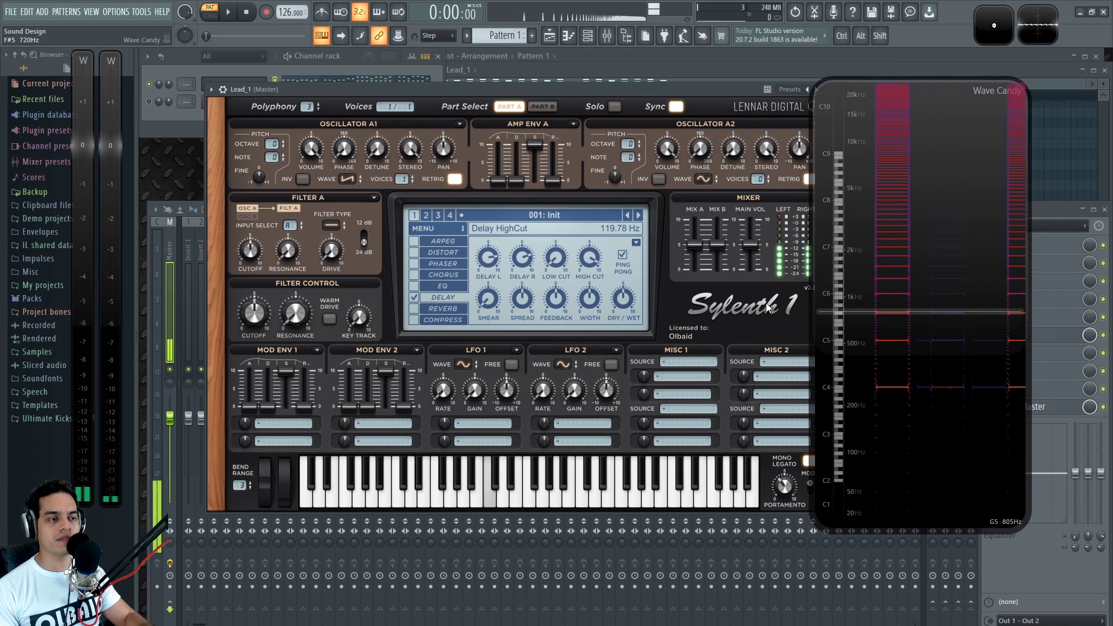
Compare the delay with Ping Pong off and back on, and move the Sylenth1 window clear of the spectrum display
click(624, 255)
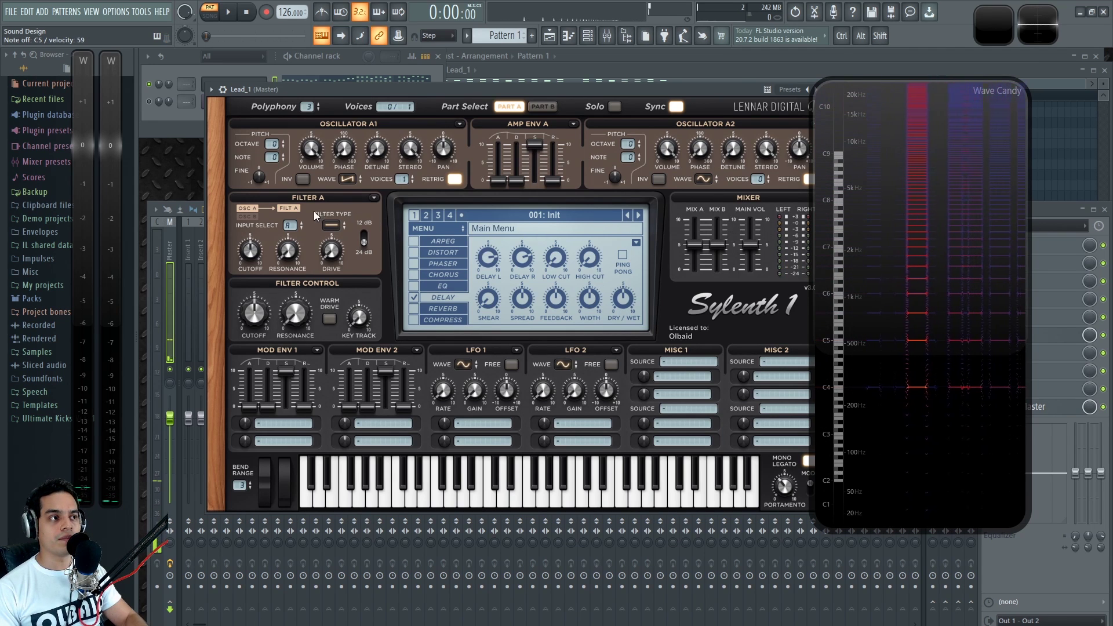
click(171, 85)
click(590, 91)
drag(590, 91, 551, 96)
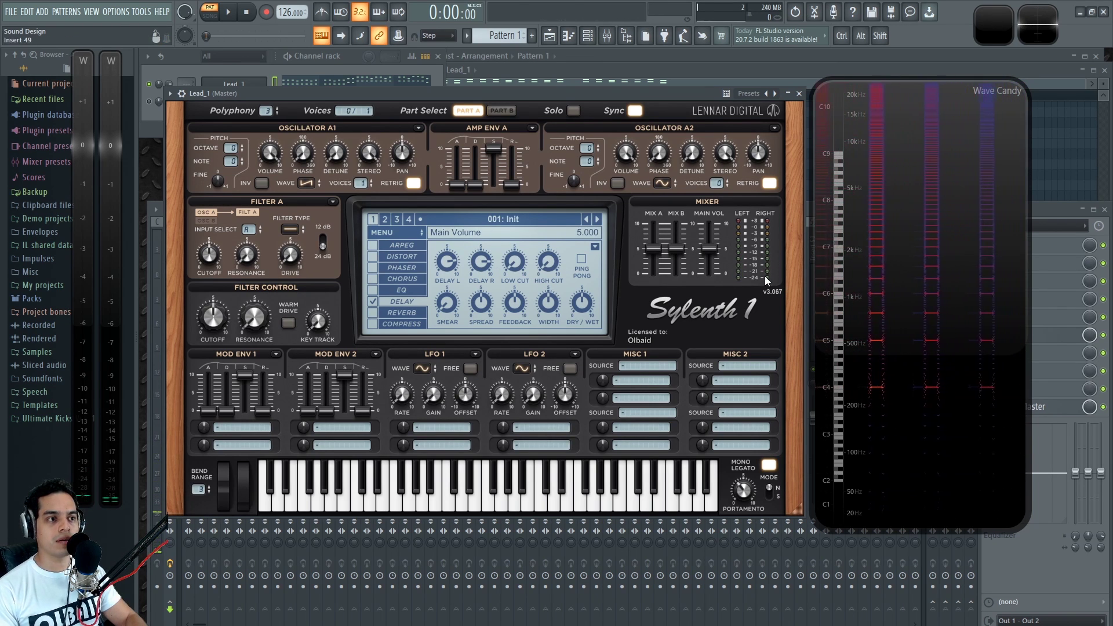
click(582, 260)
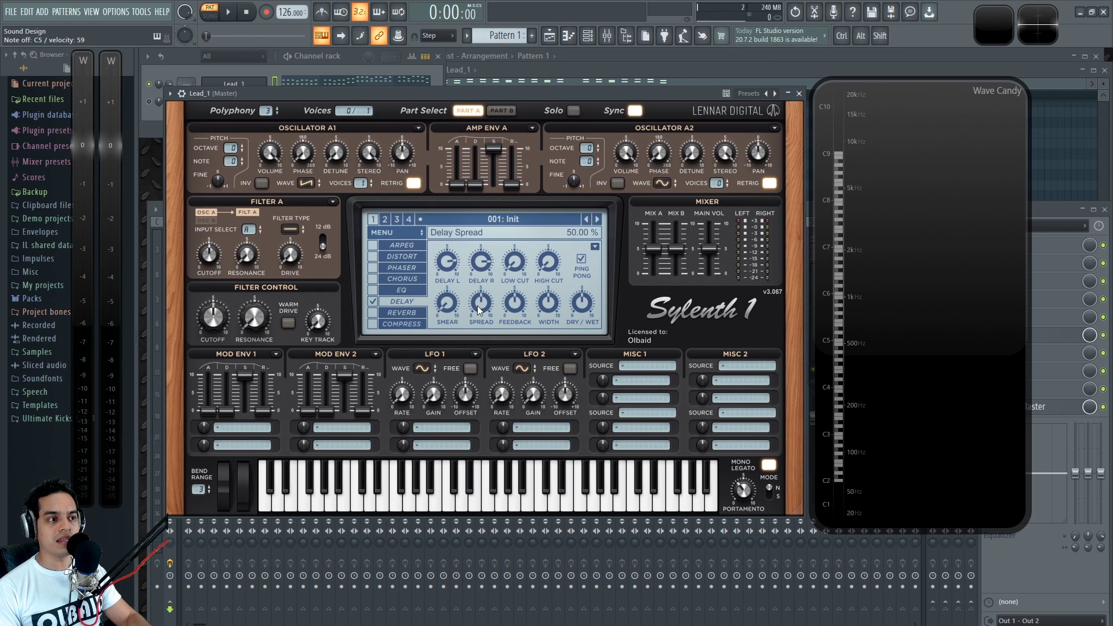
Sweep the delay's Spread between 0% and 100%, and repeat the sweep with Ping Pong turned off
drag(479, 306, 488, 300)
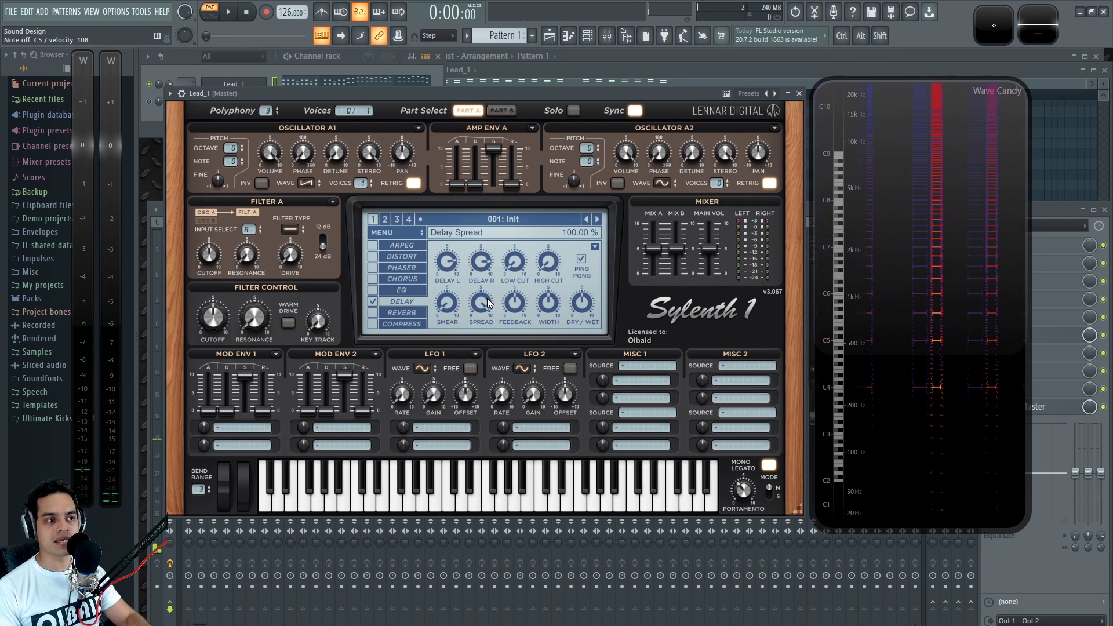
drag(485, 307, 482, 333)
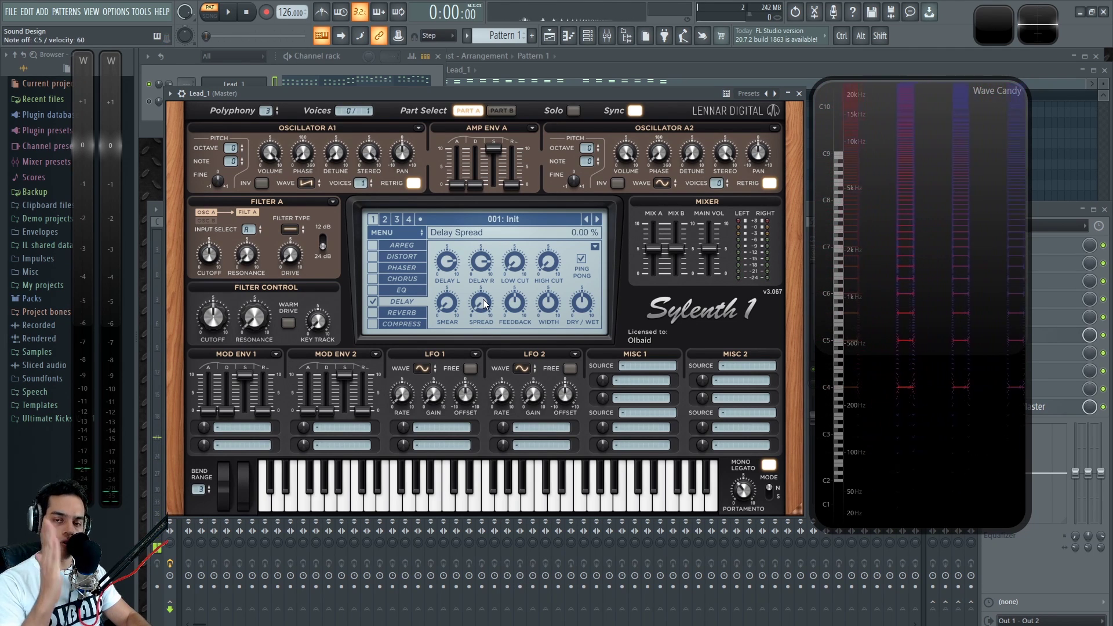
drag(486, 304, 474, 170)
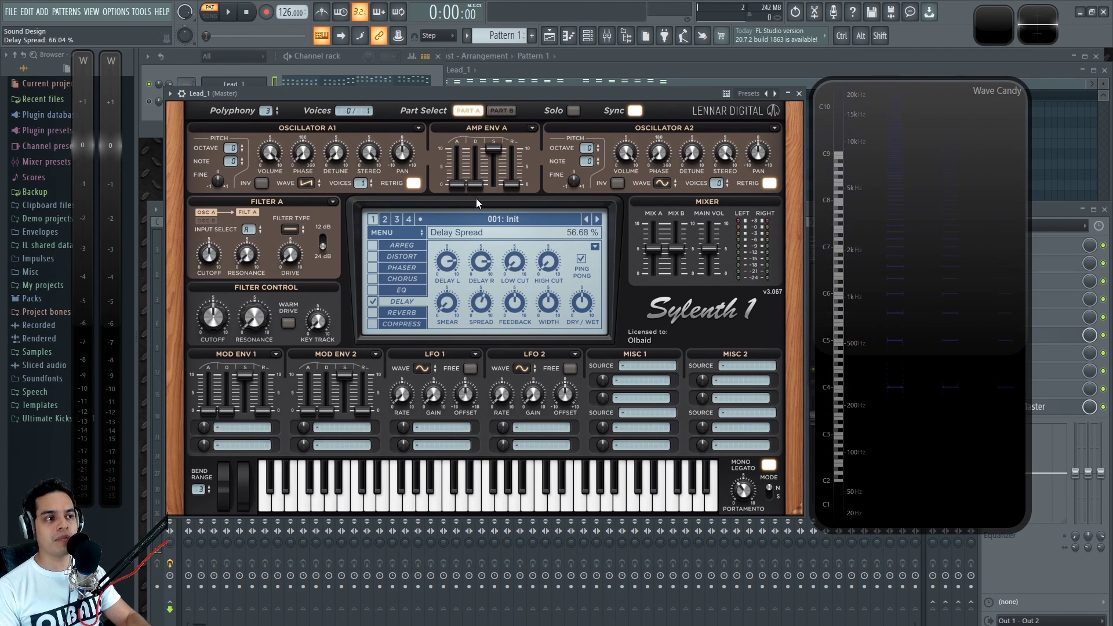
click(581, 259)
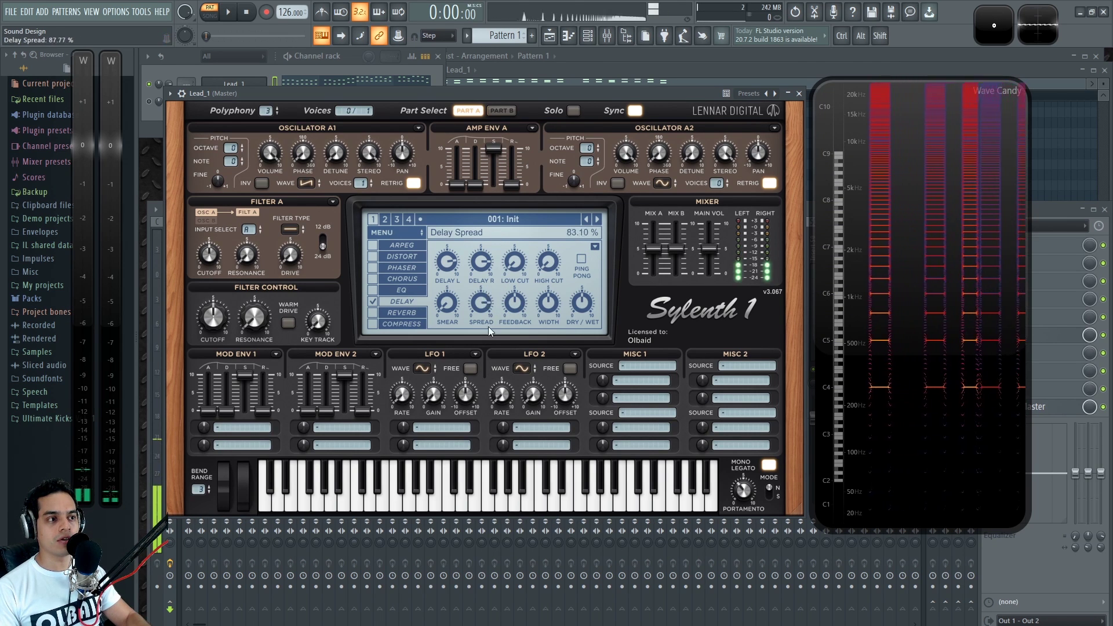
drag(498, 241, 494, 388)
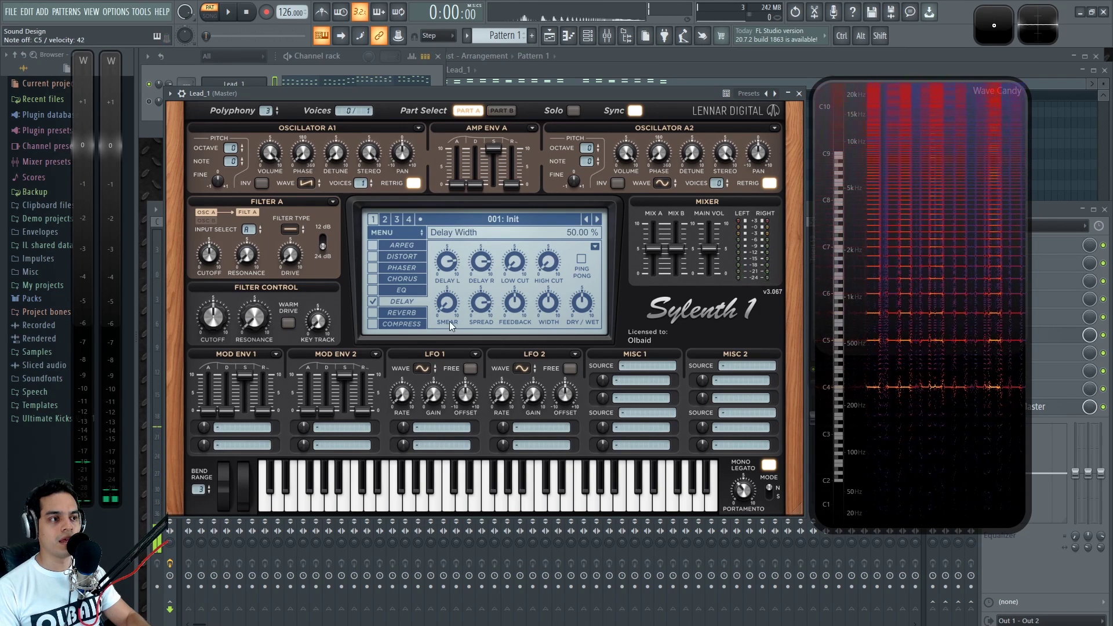
Raise the delay's Smear to 10 to hear its effect and bring it back down
scroll(482, 303, up, 3)
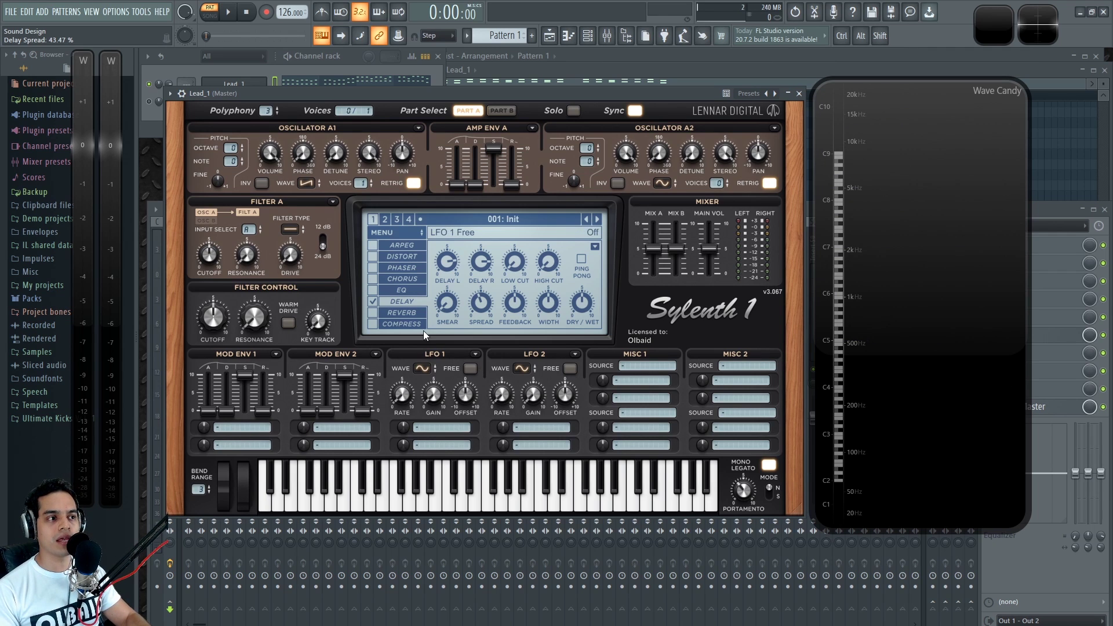
scroll(449, 305, up, 5)
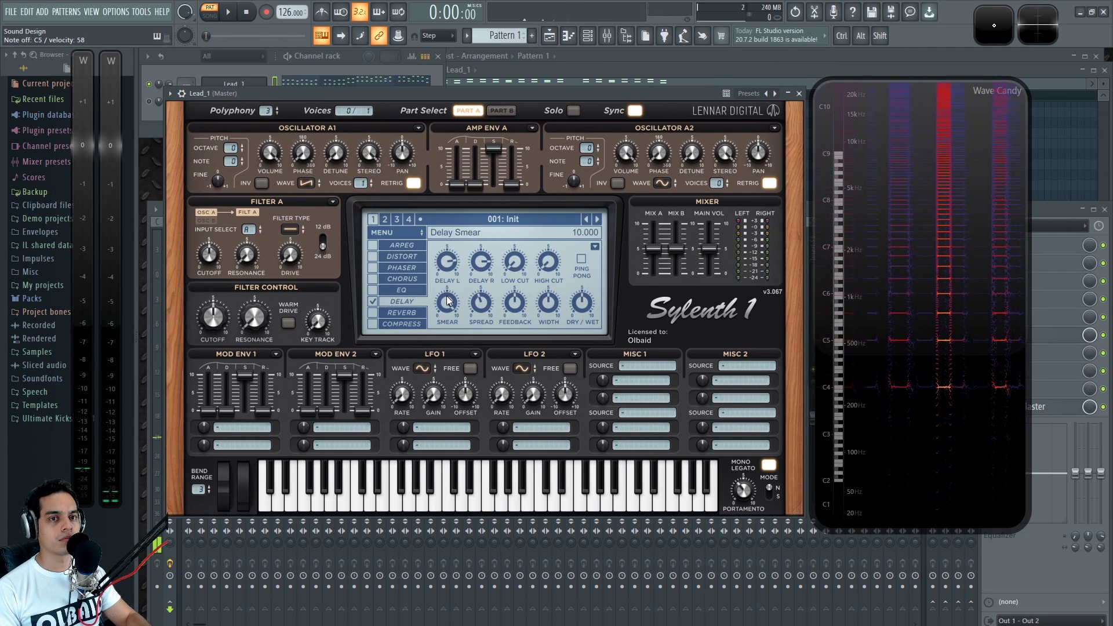
scroll(447, 303, down, 5)
scroll(446, 302, up, 5)
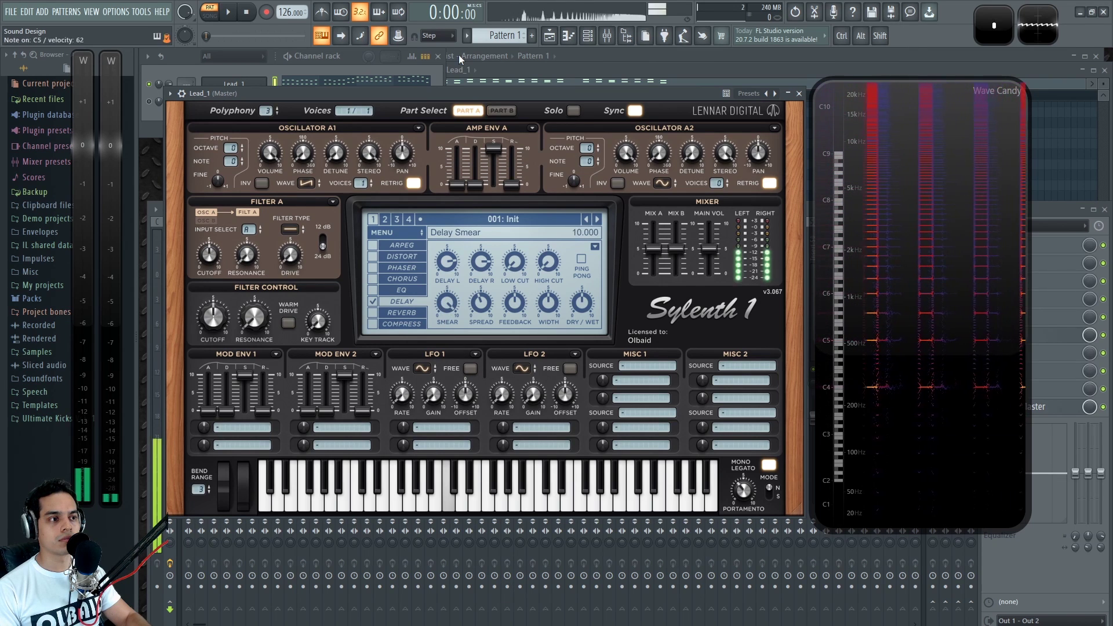
drag(450, 326, 461, 451)
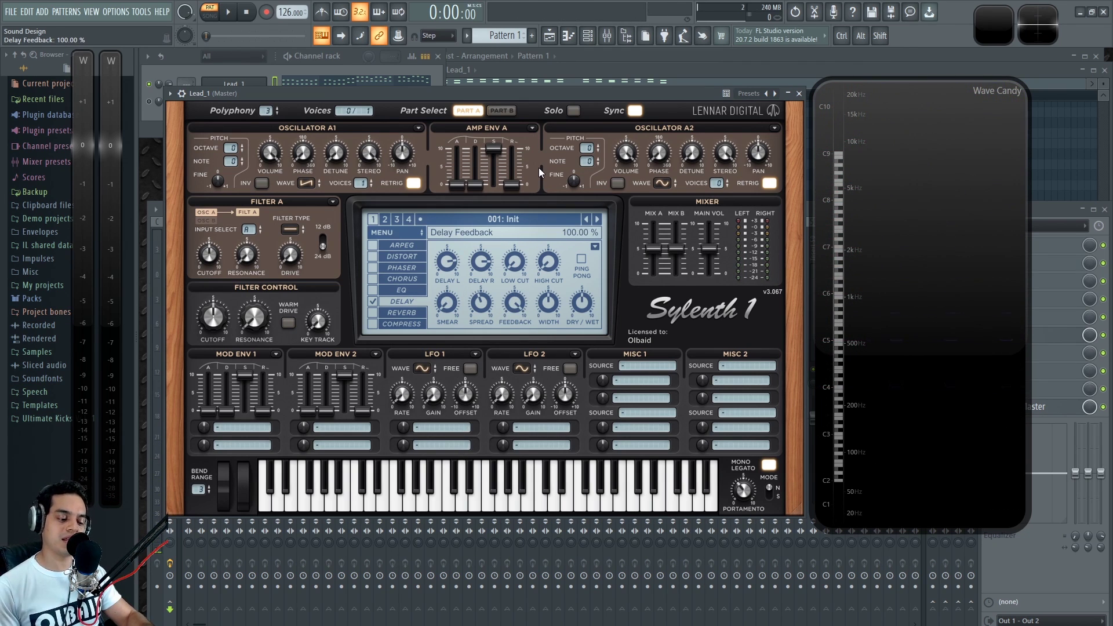
Play a test note, lower the delay's Feedback from full to 0%, and set it to about 26%
key(z)
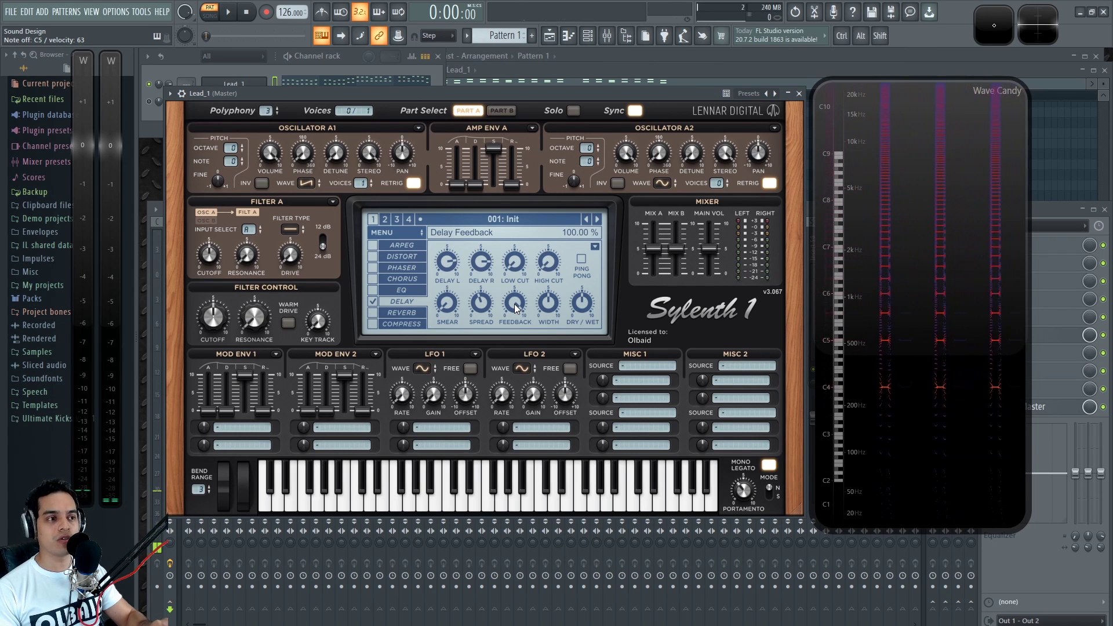
drag(517, 305, 528, 466)
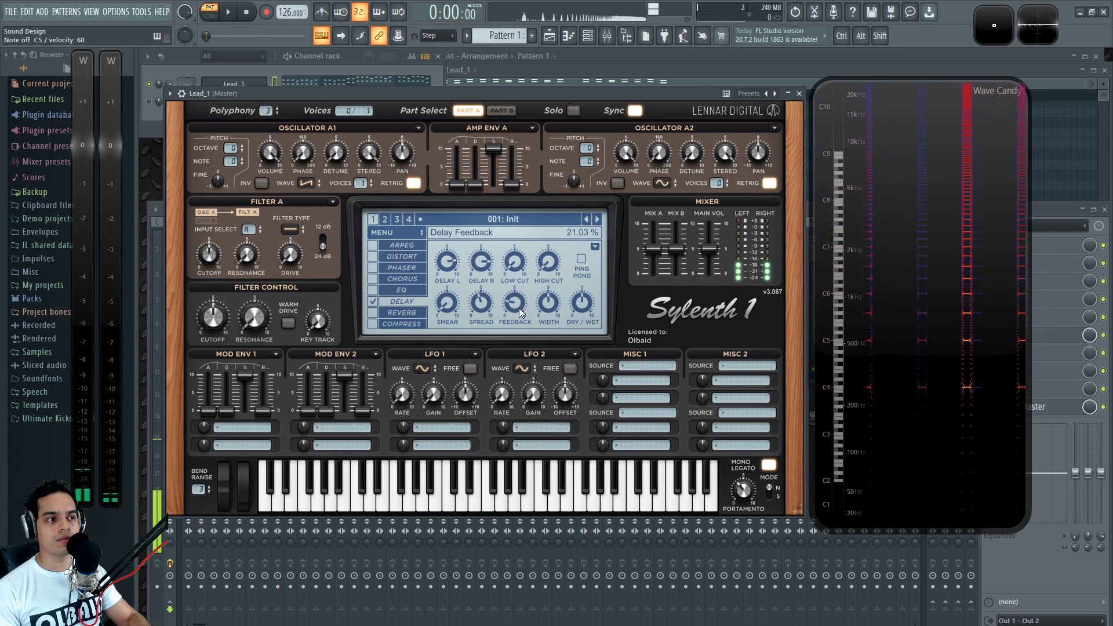
drag(515, 304, 513, 320)
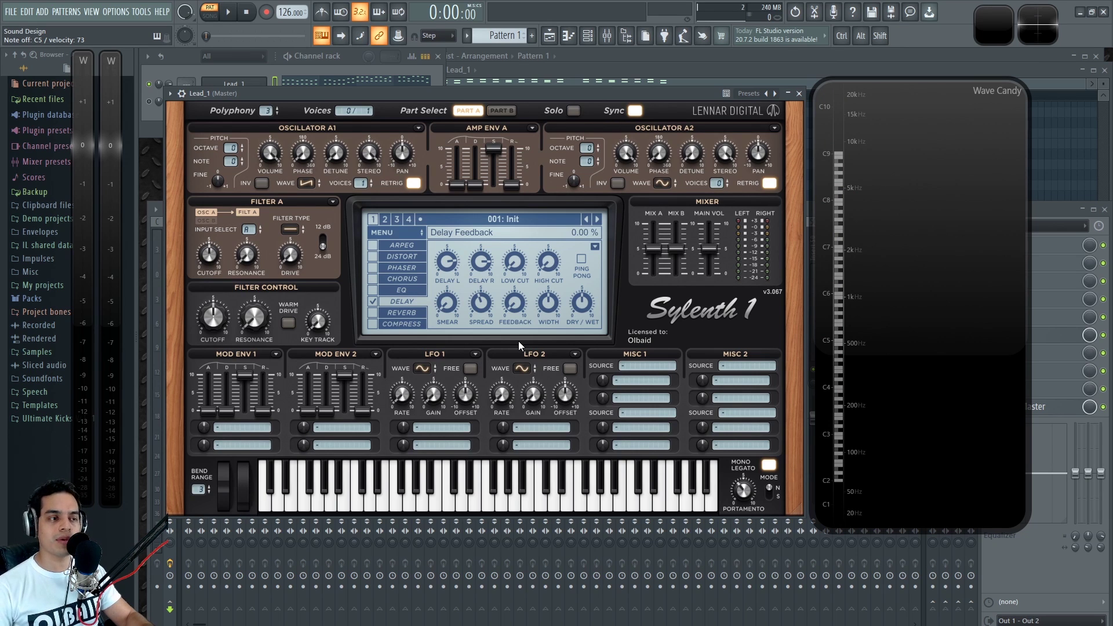
drag(518, 341, 514, 246)
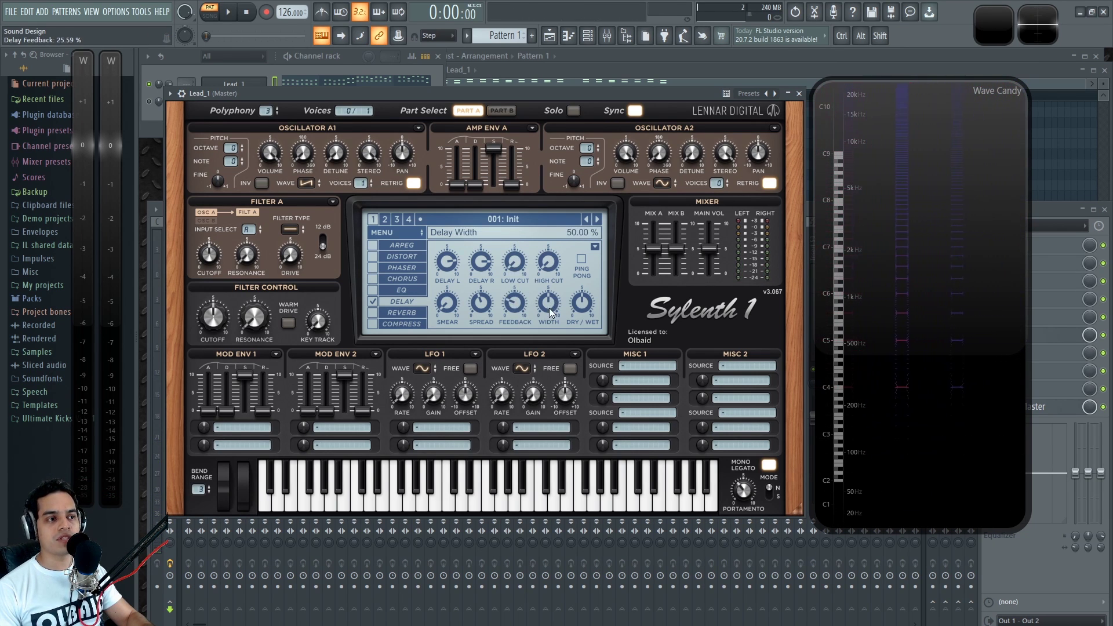
Sweep the delay's Width down to 0% and raise it to 100%
drag(565, 200, 574, 319)
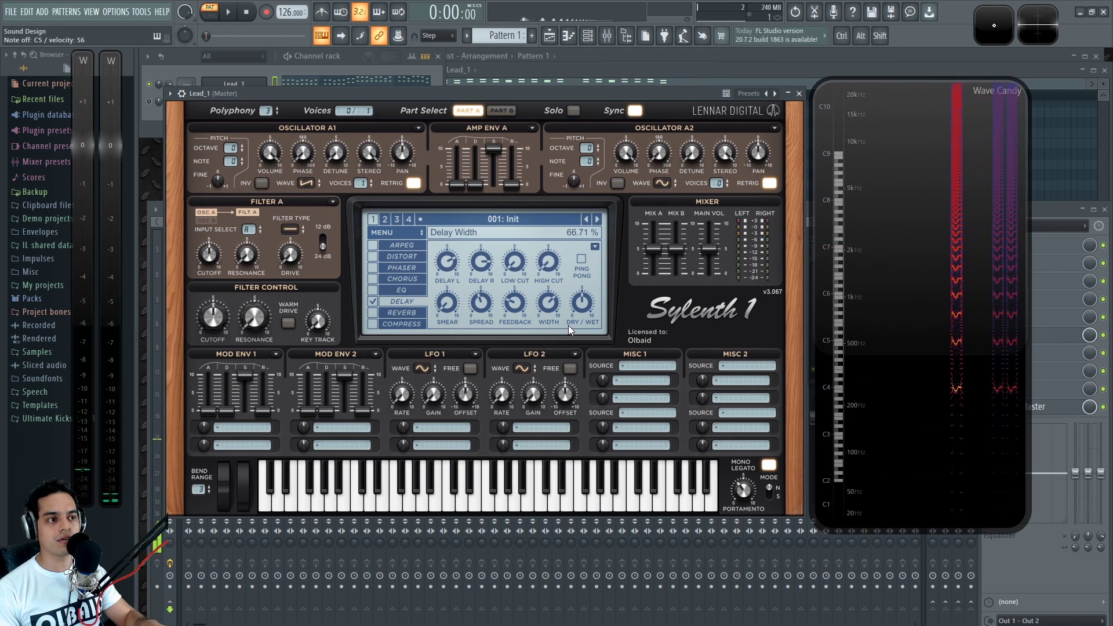
scroll(548, 311, up, 1)
drag(548, 312, 591, 591)
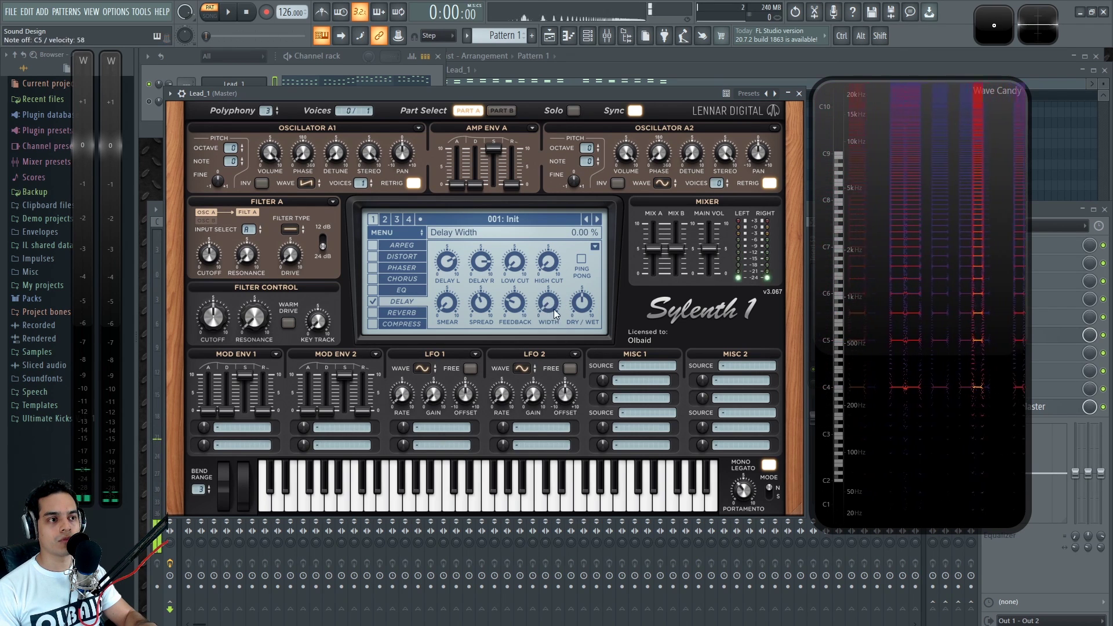
drag(548, 305, 546, 243)
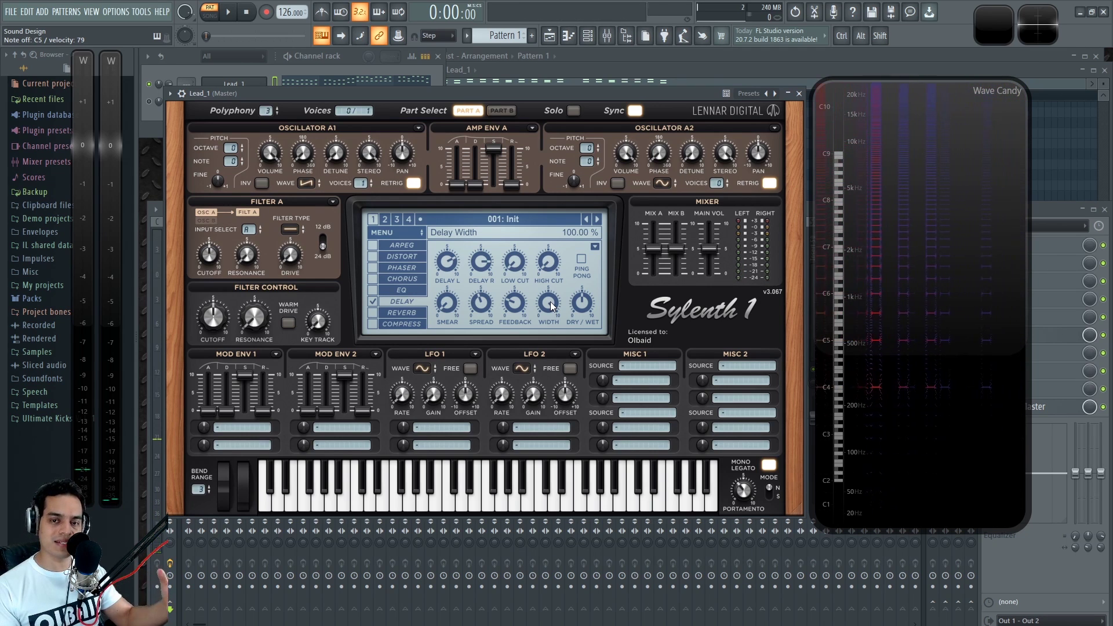
Lower the delay's Dry/Wet, replace delay with reverb, and sweep the reverb's Dry/Wet up to 100% and back down while playing notes
drag(578, 309, 587, 396)
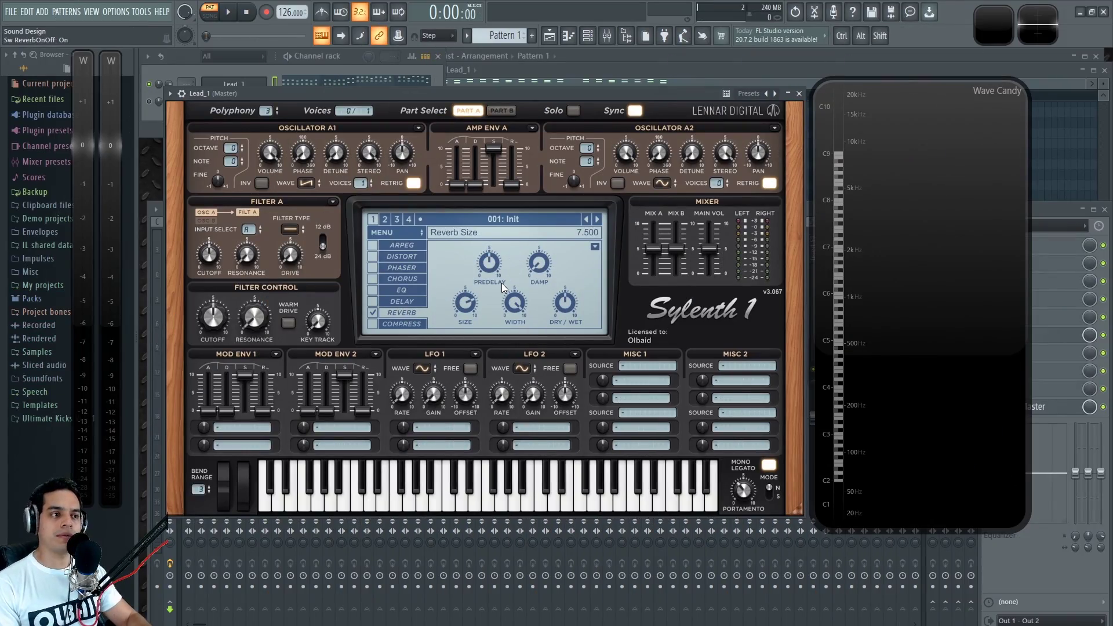
mouse_move(567, 300)
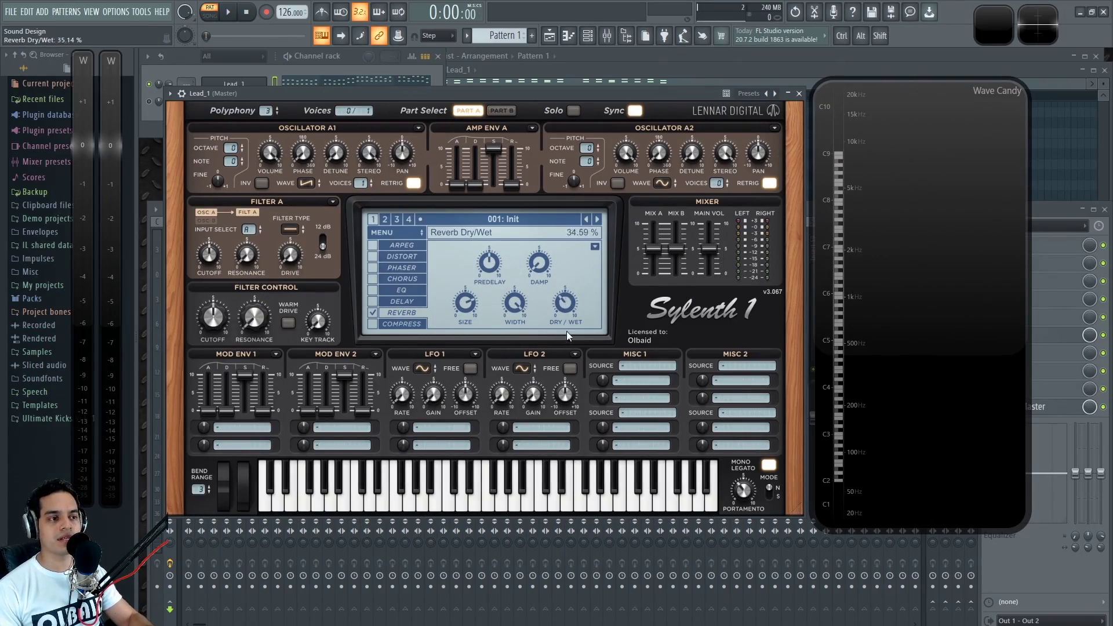
drag(581, 444, 569, 76)
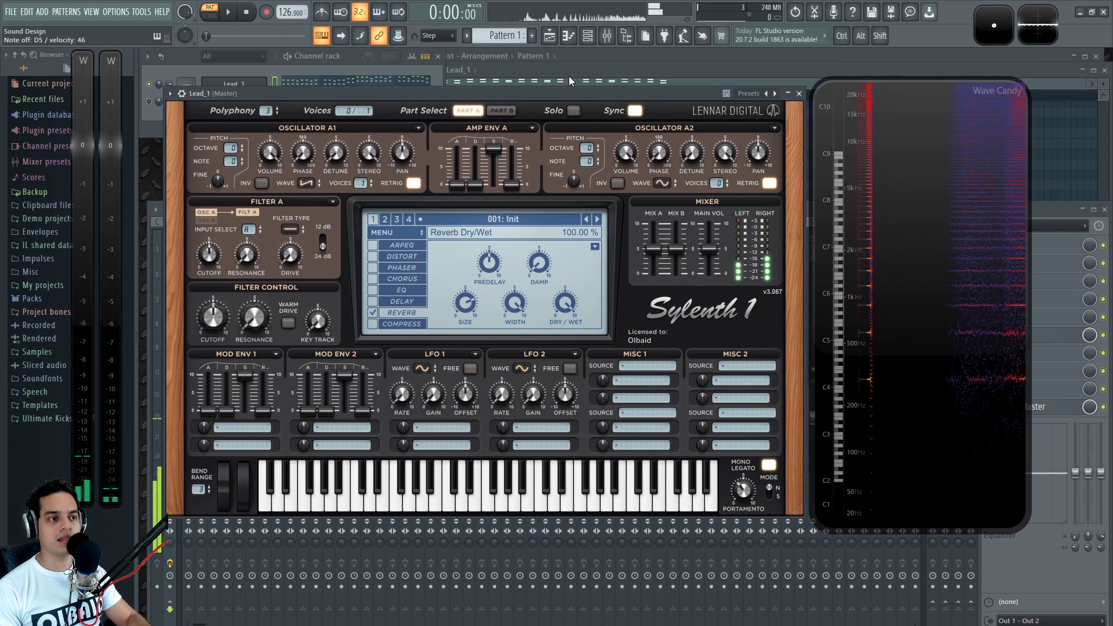
drag(562, 194, 573, 340)
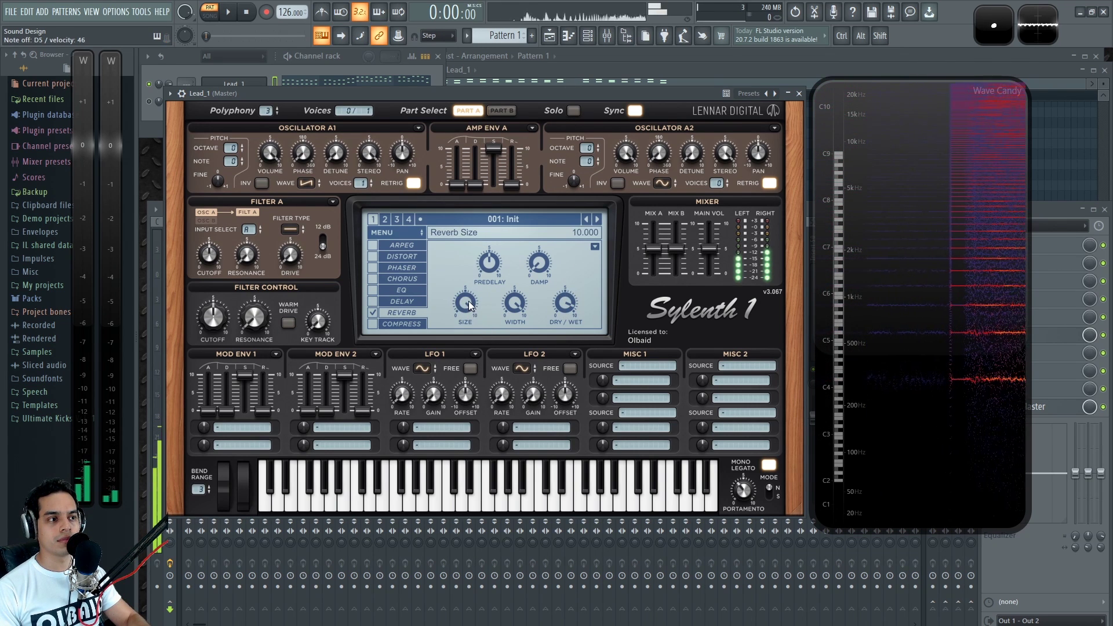
Play notes while sweeping the reverb's Size between 0 and 10, and lower its Width from 100% to hear the stereo change
drag(470, 306, 467, 309)
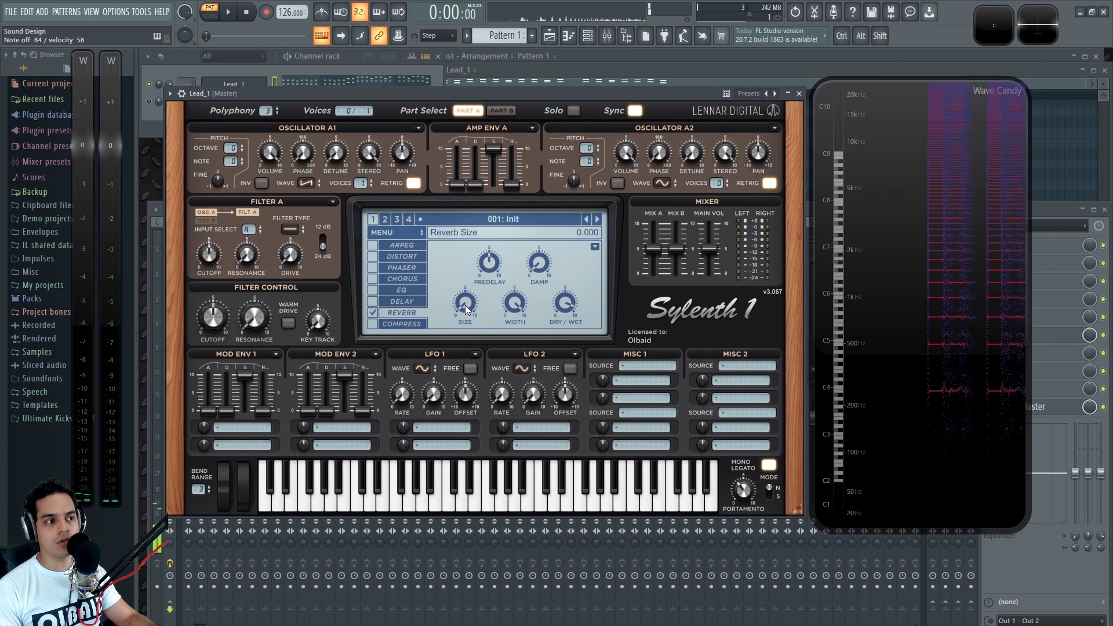
drag(465, 305, 474, 367)
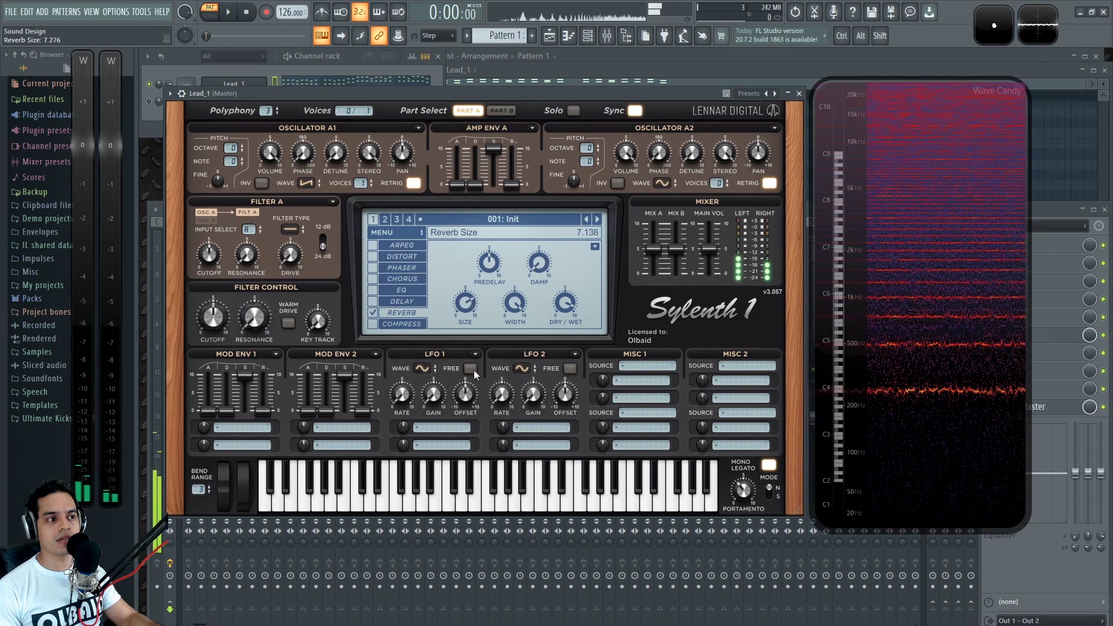
mouse_move(518, 291)
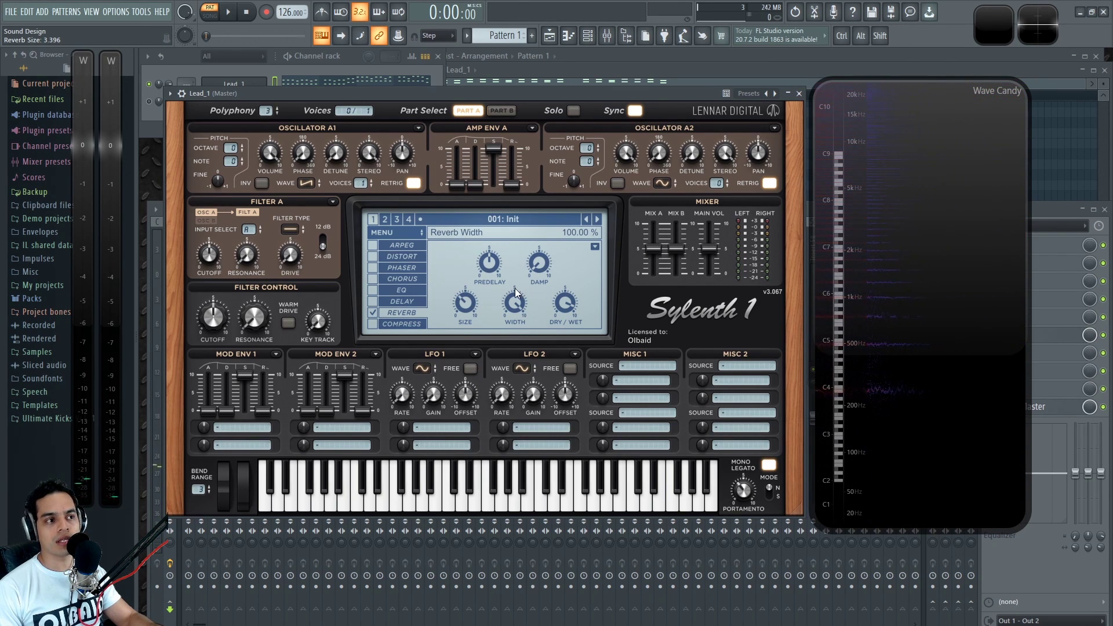
drag(515, 303, 563, 376)
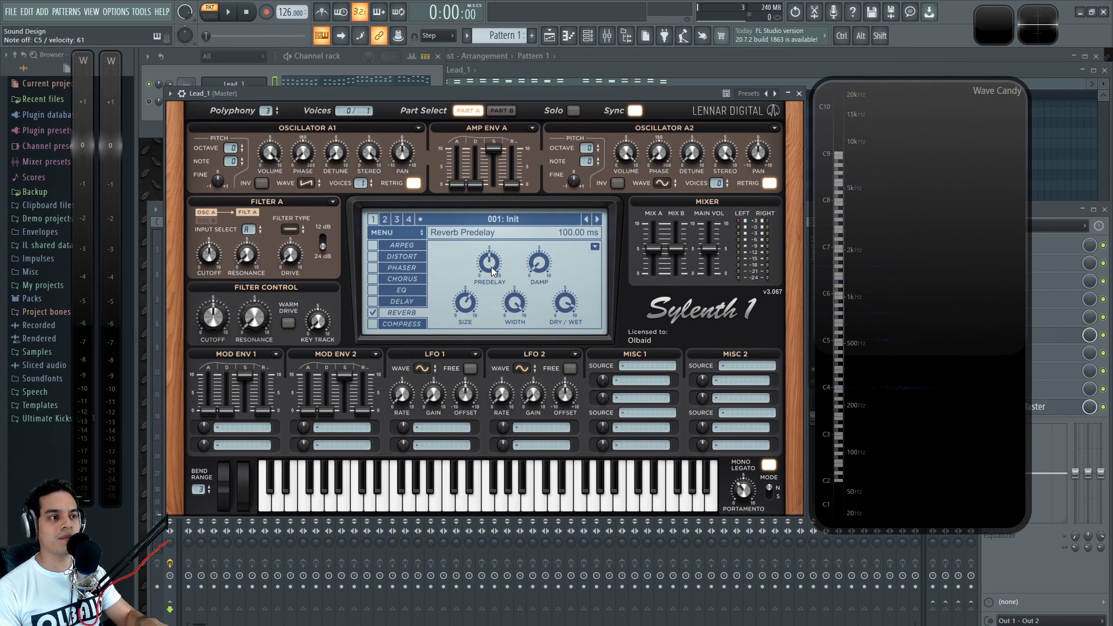
Lower the reverb's Predelay to 0 ms and raise it again, and play notes while raising the Damp from 0
drag(489, 263, 490, 298)
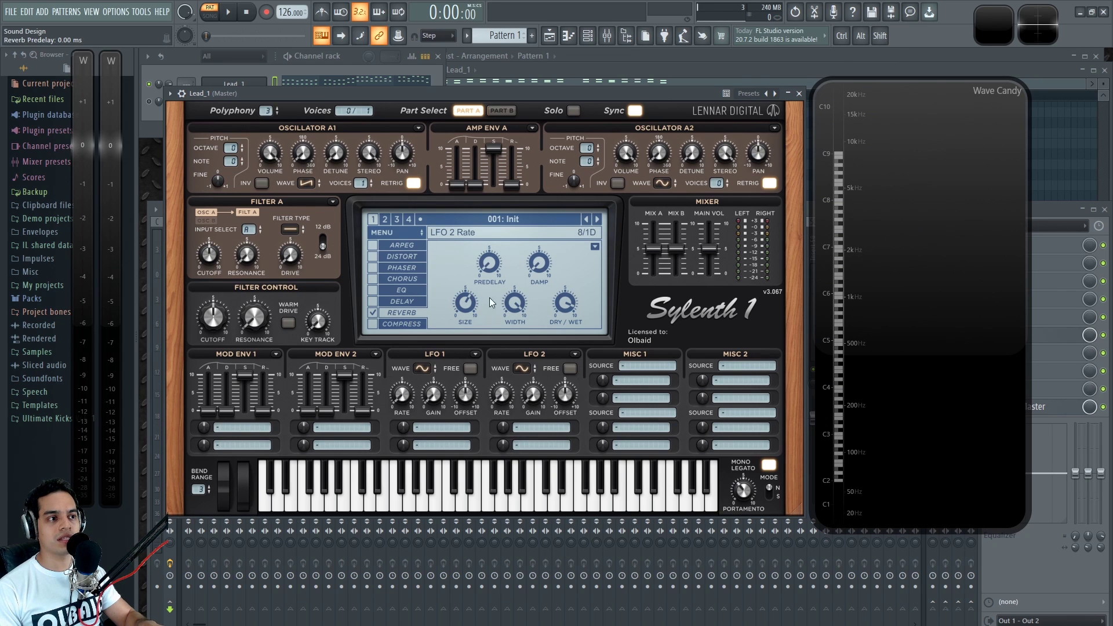
drag(490, 281, 494, 225)
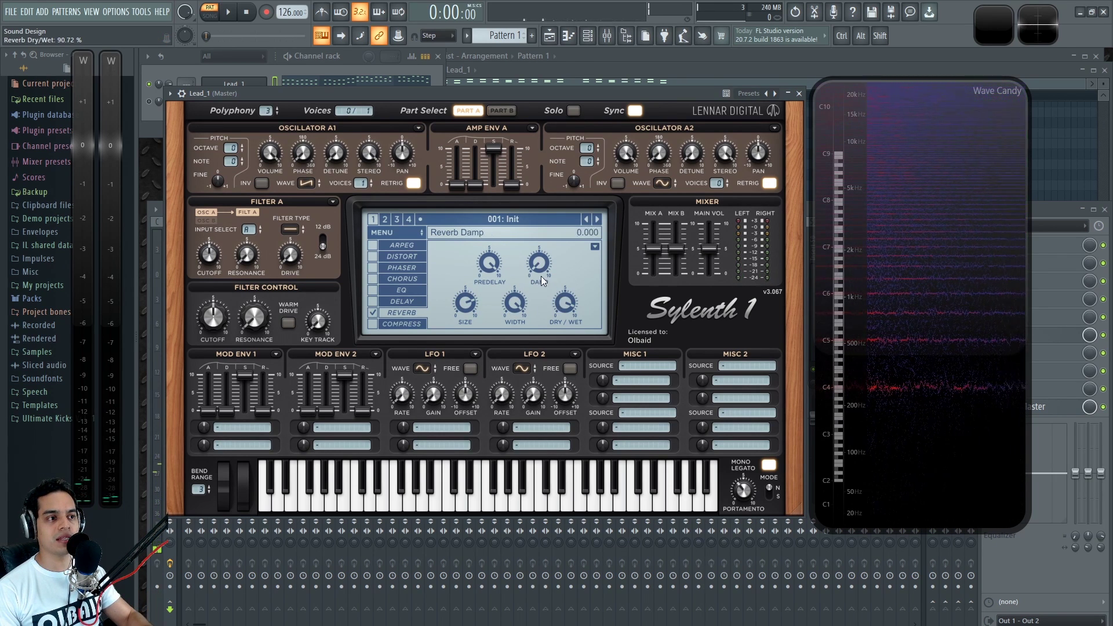
drag(538, 273, 545, 134)
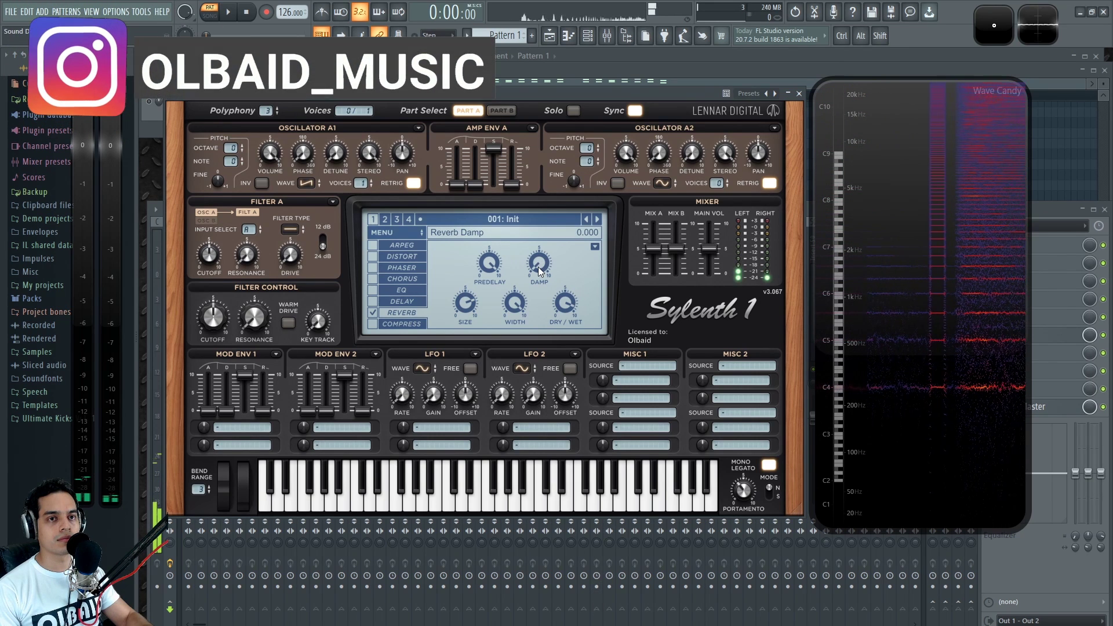
drag(538, 267, 533, 249)
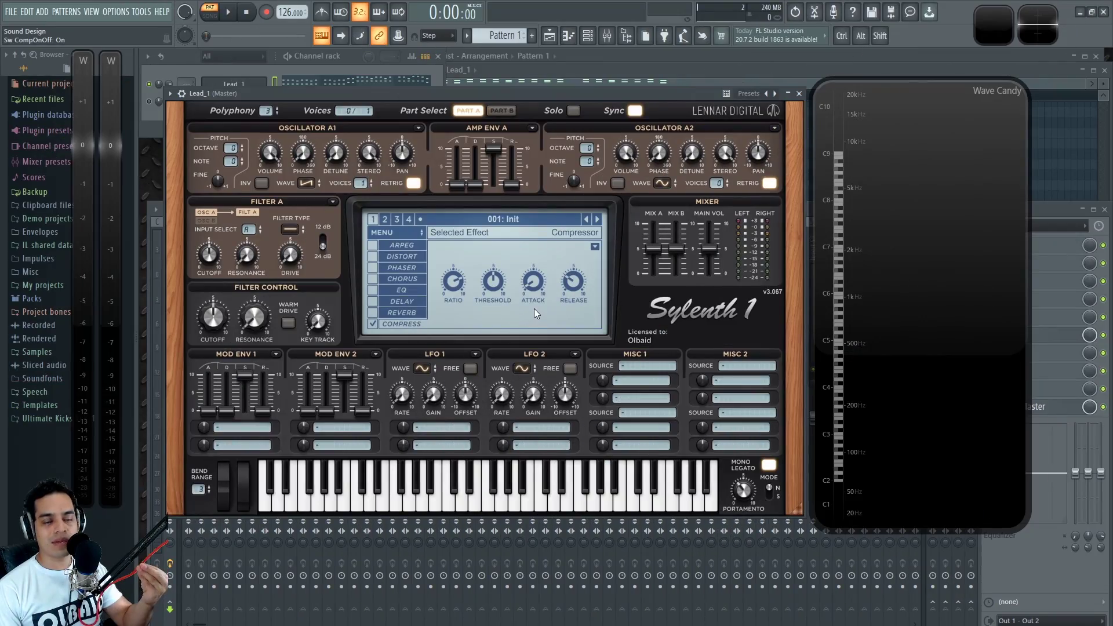
Adjust the compressor with a higher Ratio, an Attack of about 104 ms and a Threshold of about -9.5 dB
mouse_move(483, 285)
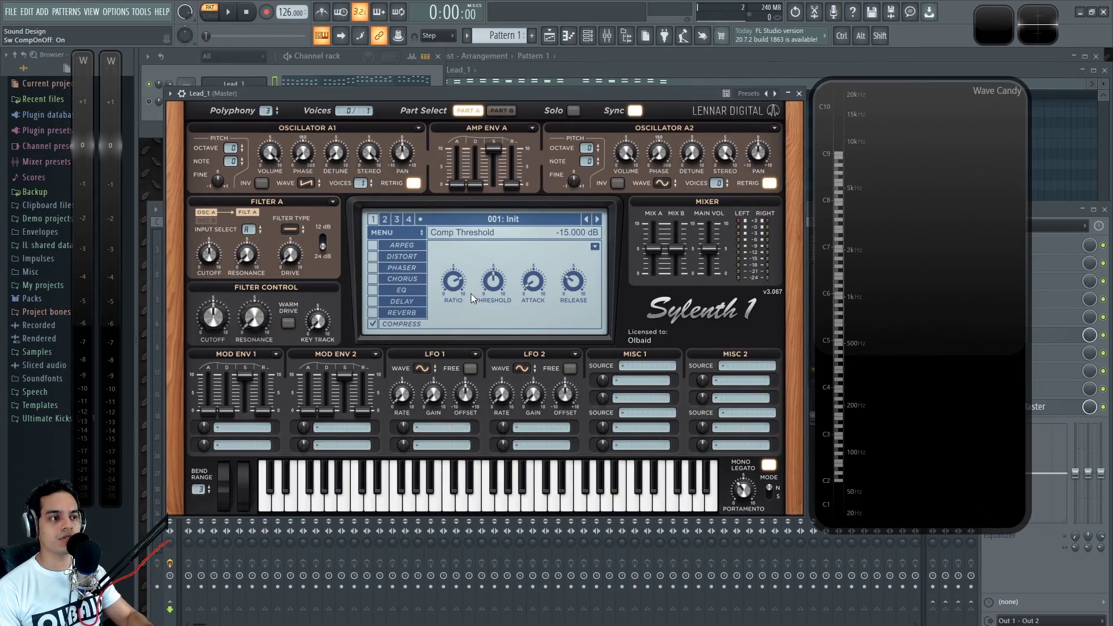
drag(496, 284, 496, 326)
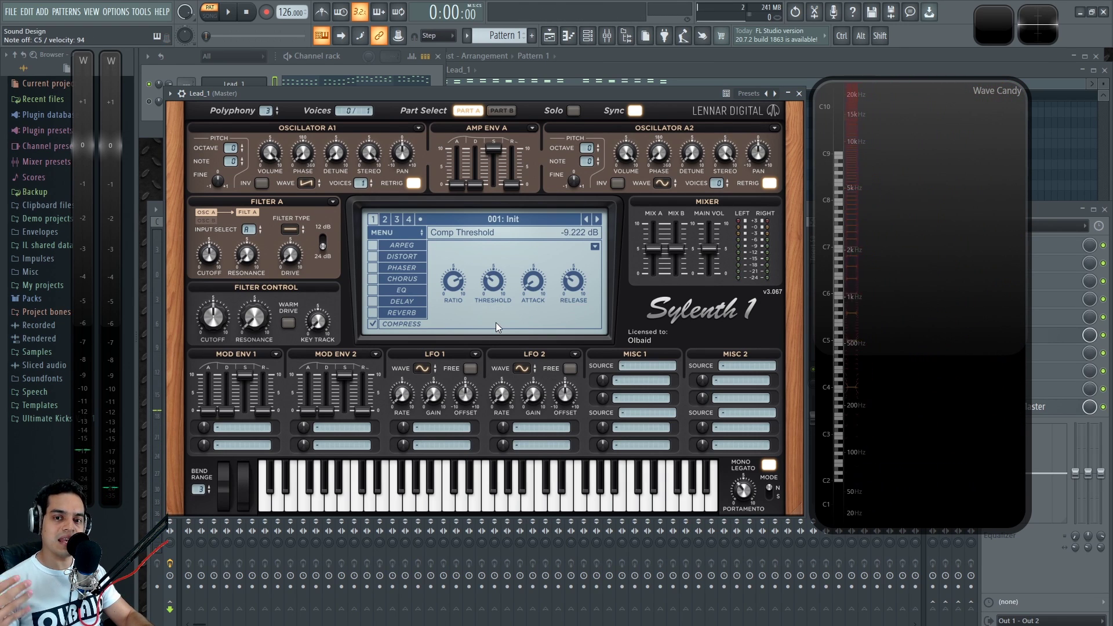
drag(466, 286, 463, 245)
drag(532, 281, 537, 257)
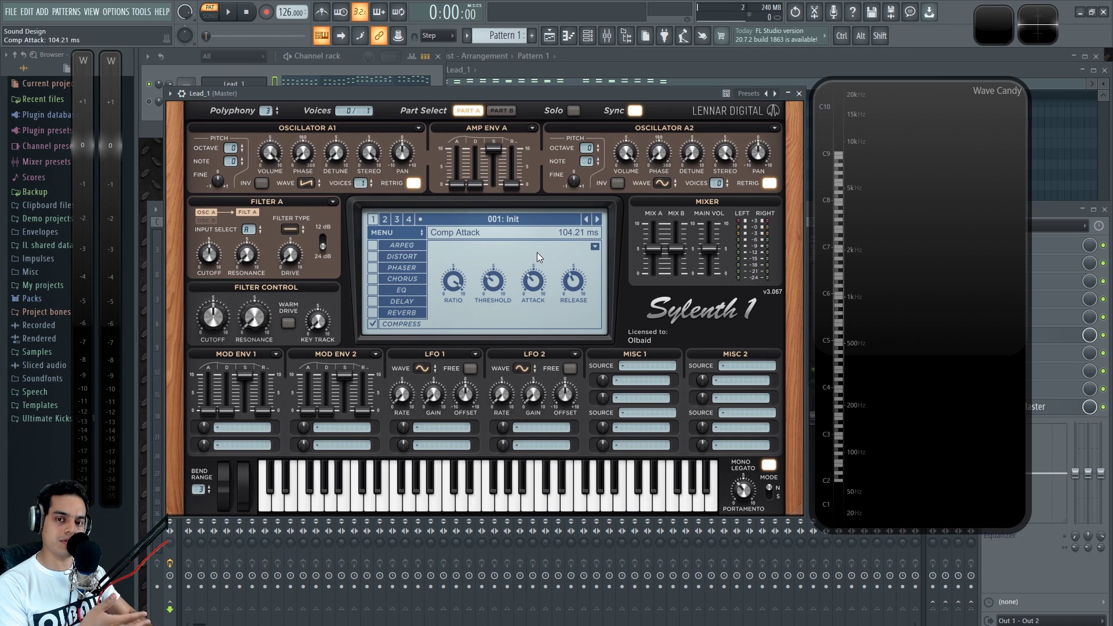
mouse_move(493, 282)
mouse_down()
mouse_move(497, 248)
mouse_move(496, 261)
mouse_up()
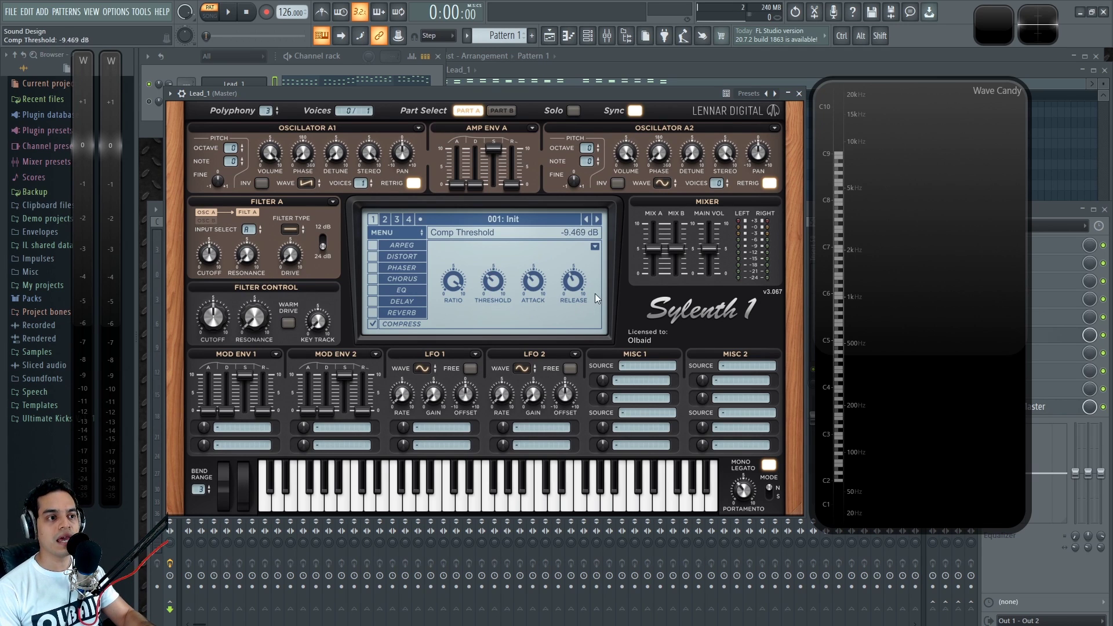